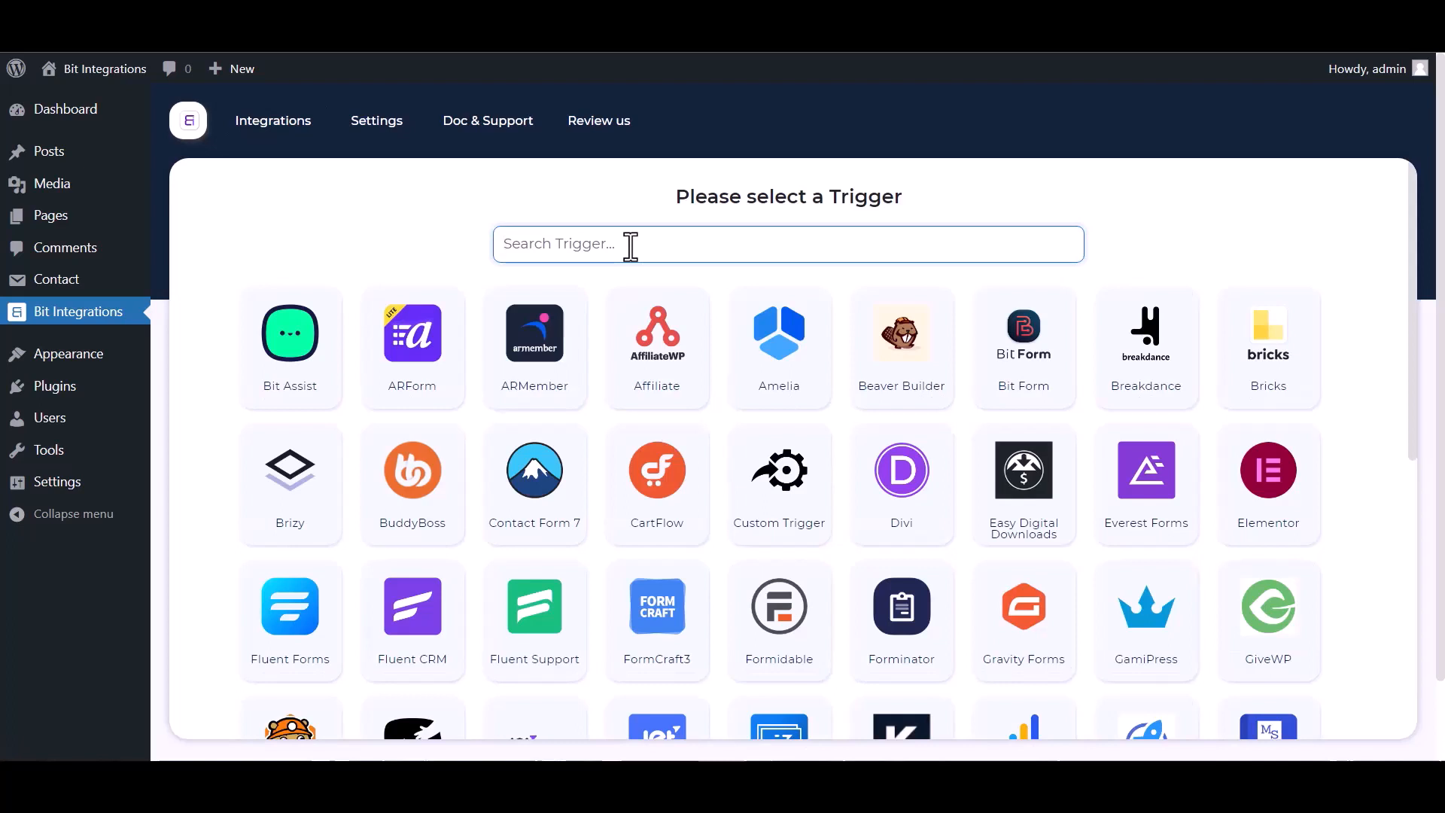
Step: Pick Contact Form 7 as the trigger, using 'Contact form 1' as its form
{"action": "type", "text": "contact"}
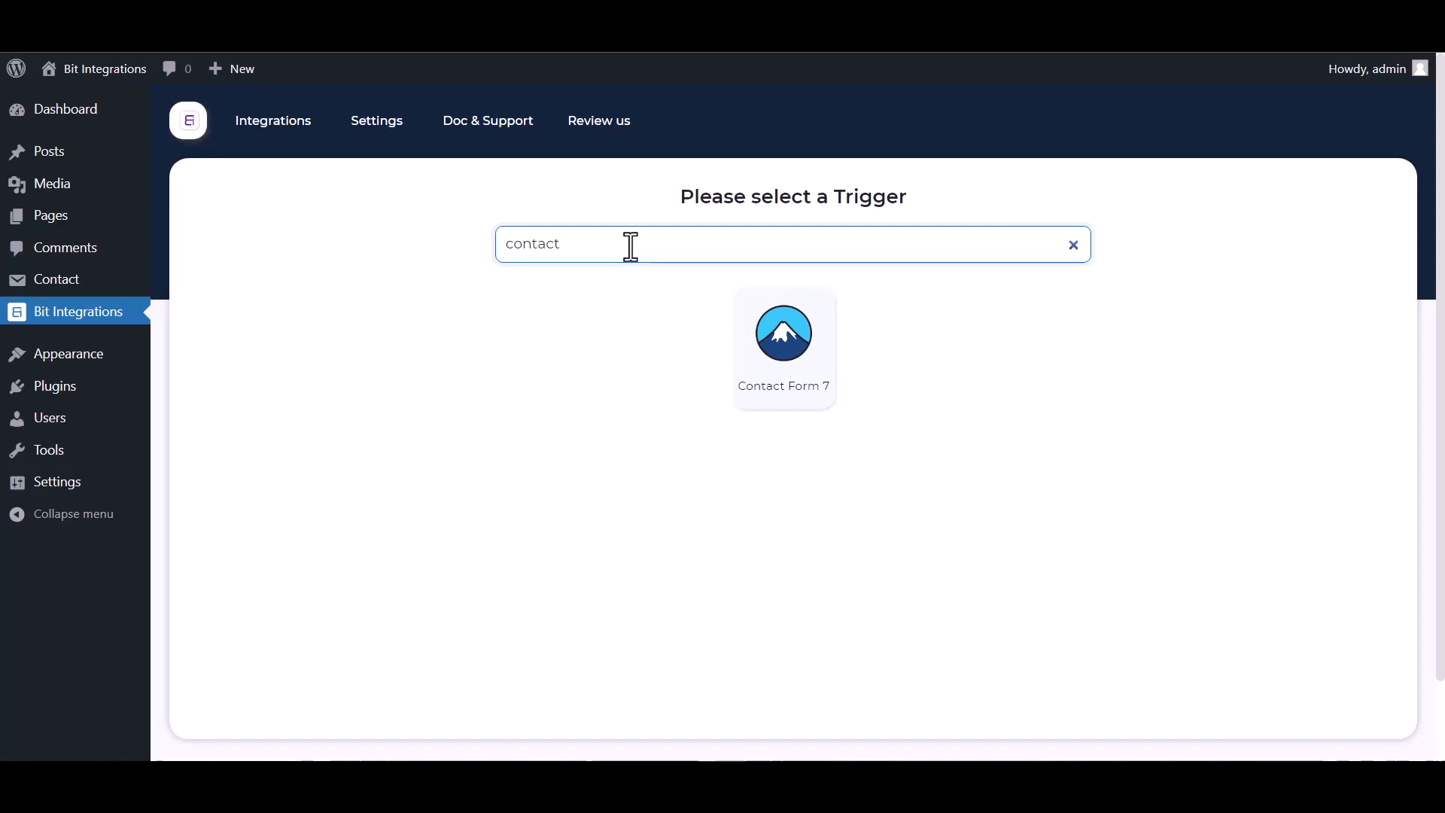
{"action": "left_click", "coordinate": [742, 345]}
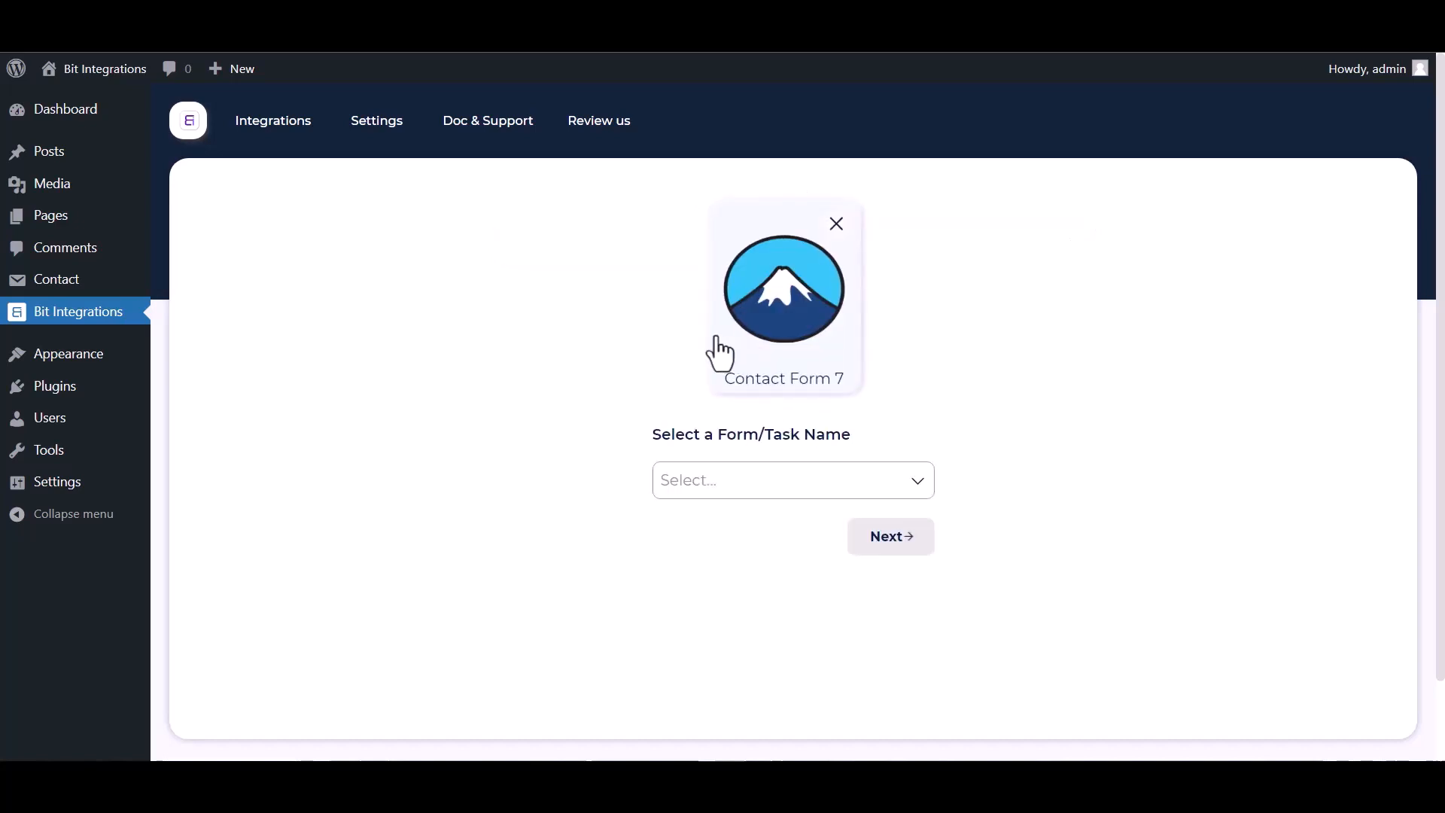
{"action": "left_click", "coordinate": [736, 489]}
{"action": "left_click", "coordinate": [723, 541]}
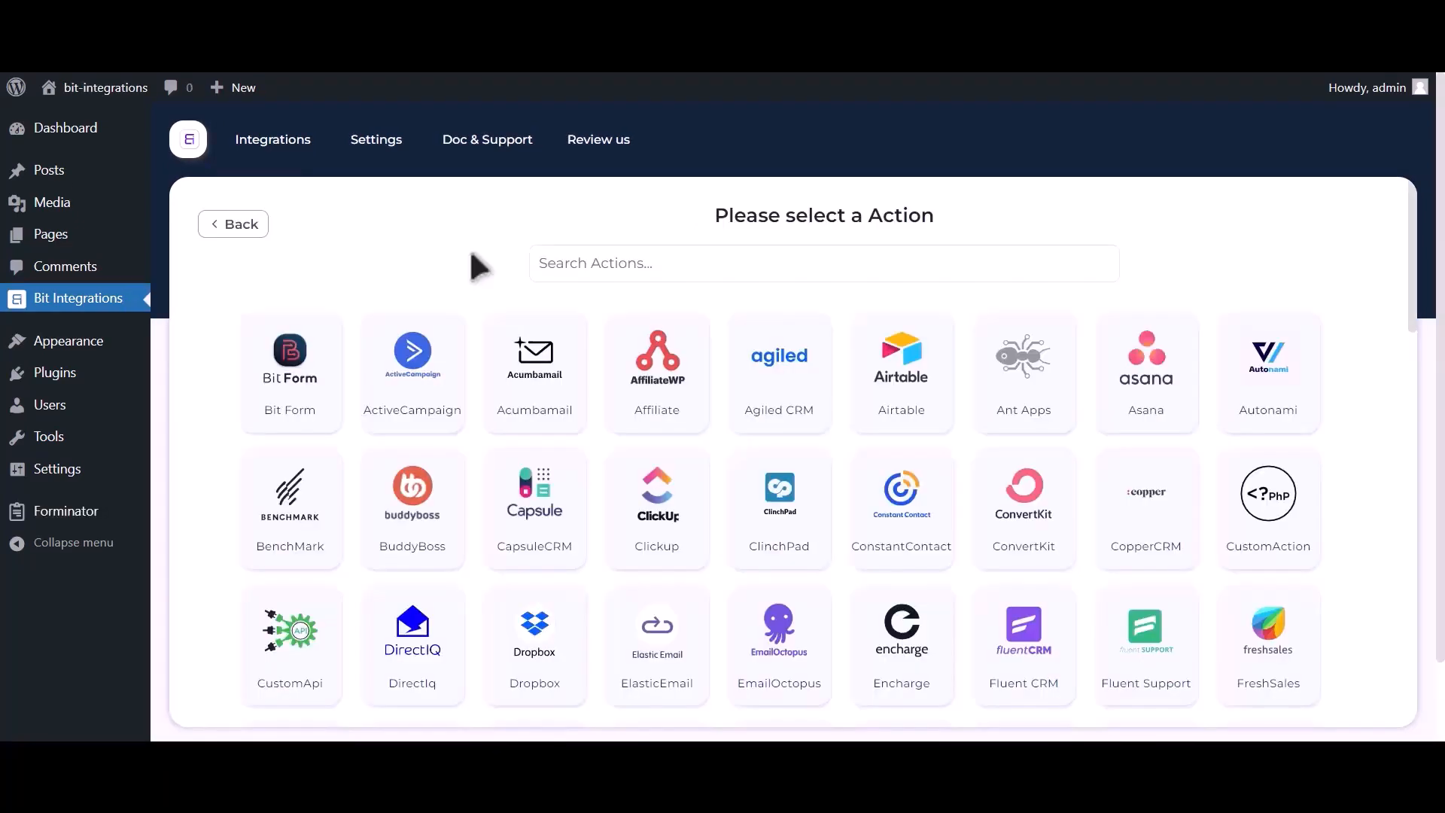
Step: Choose Google Contacts as the action and open the Google API Console credentials page
{"action": "left_click", "coordinate": [645, 263]}
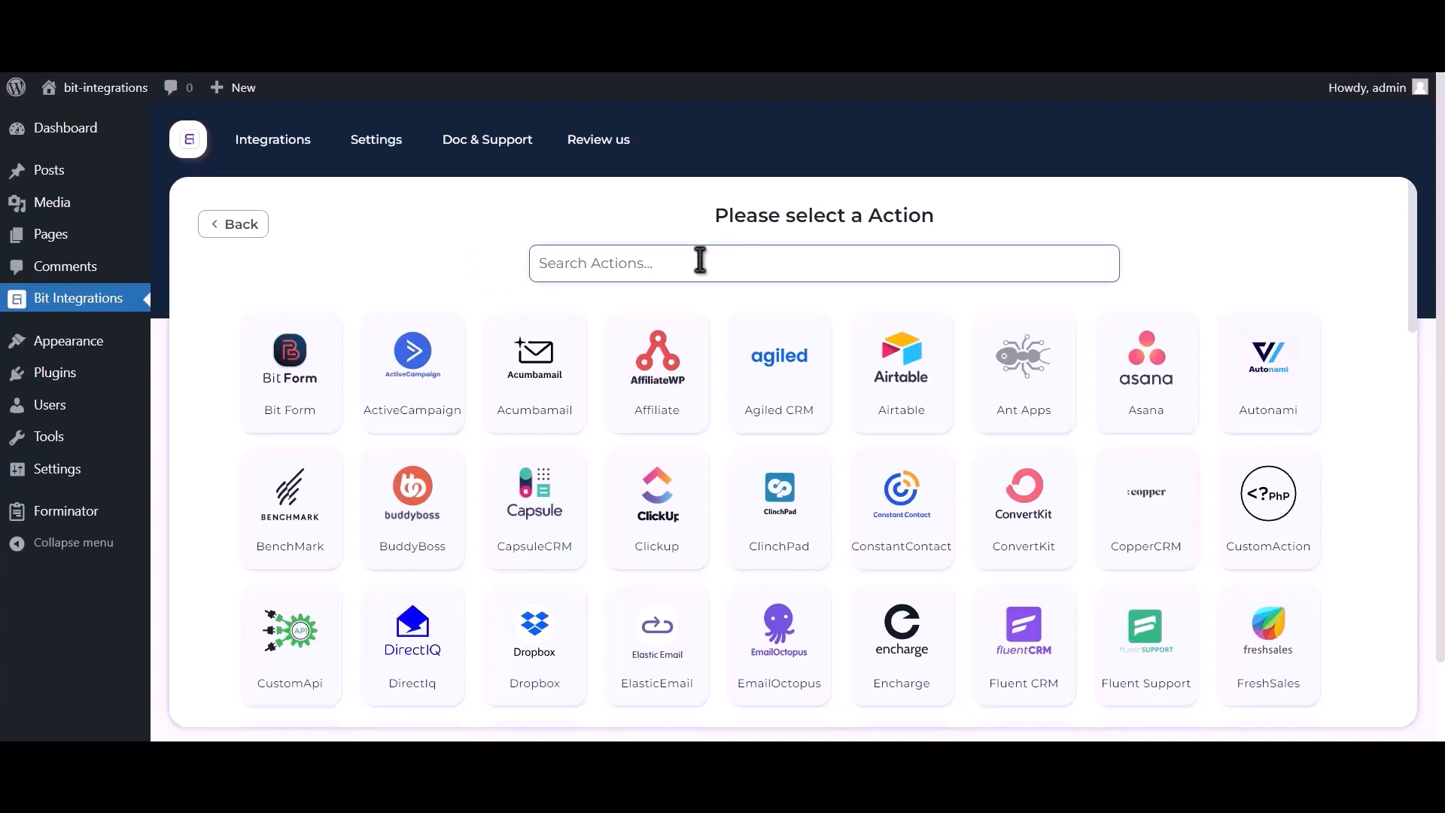
{"action": "type", "text": "google contacts"}
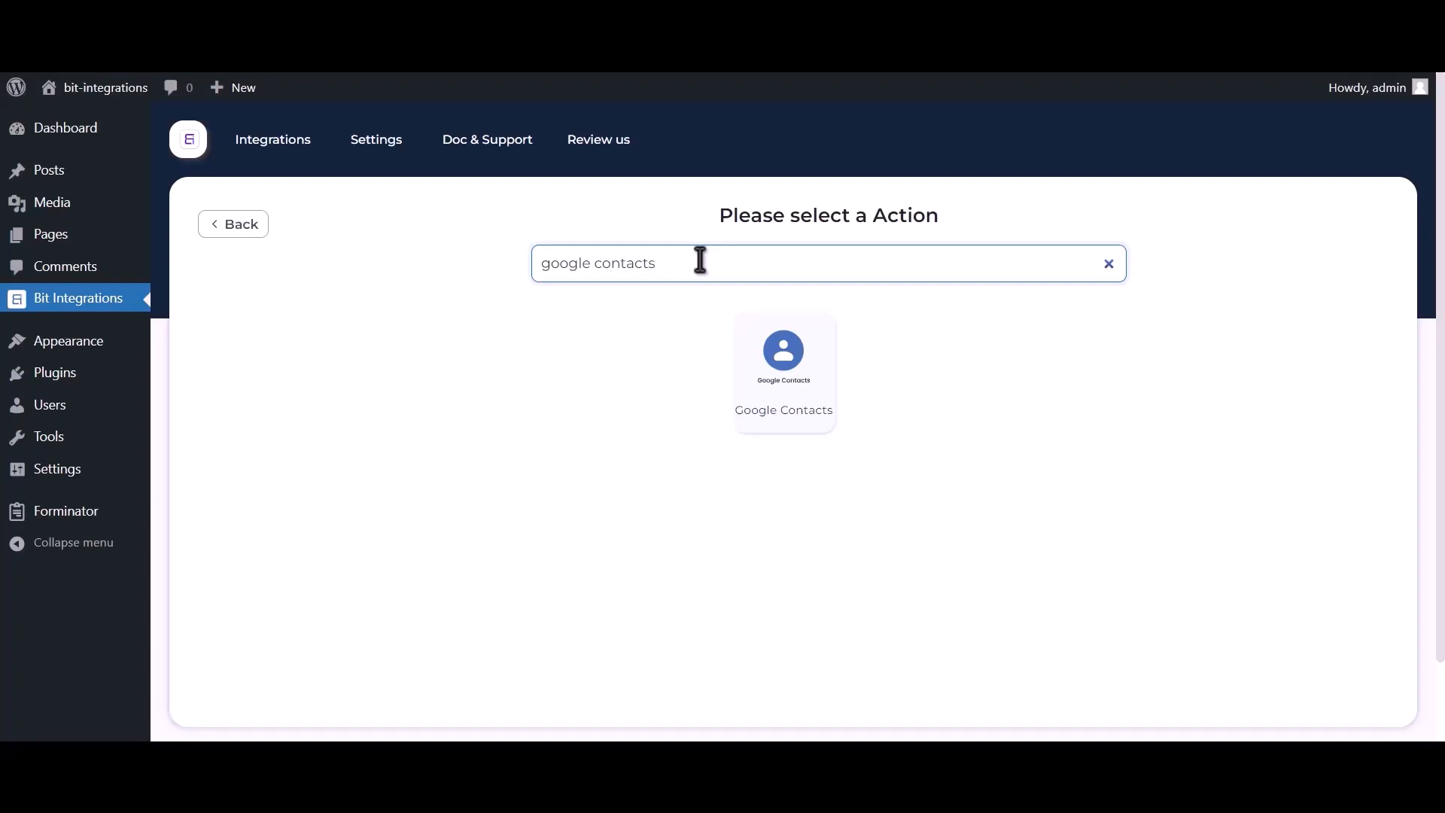
{"action": "left_click", "coordinate": [774, 387]}
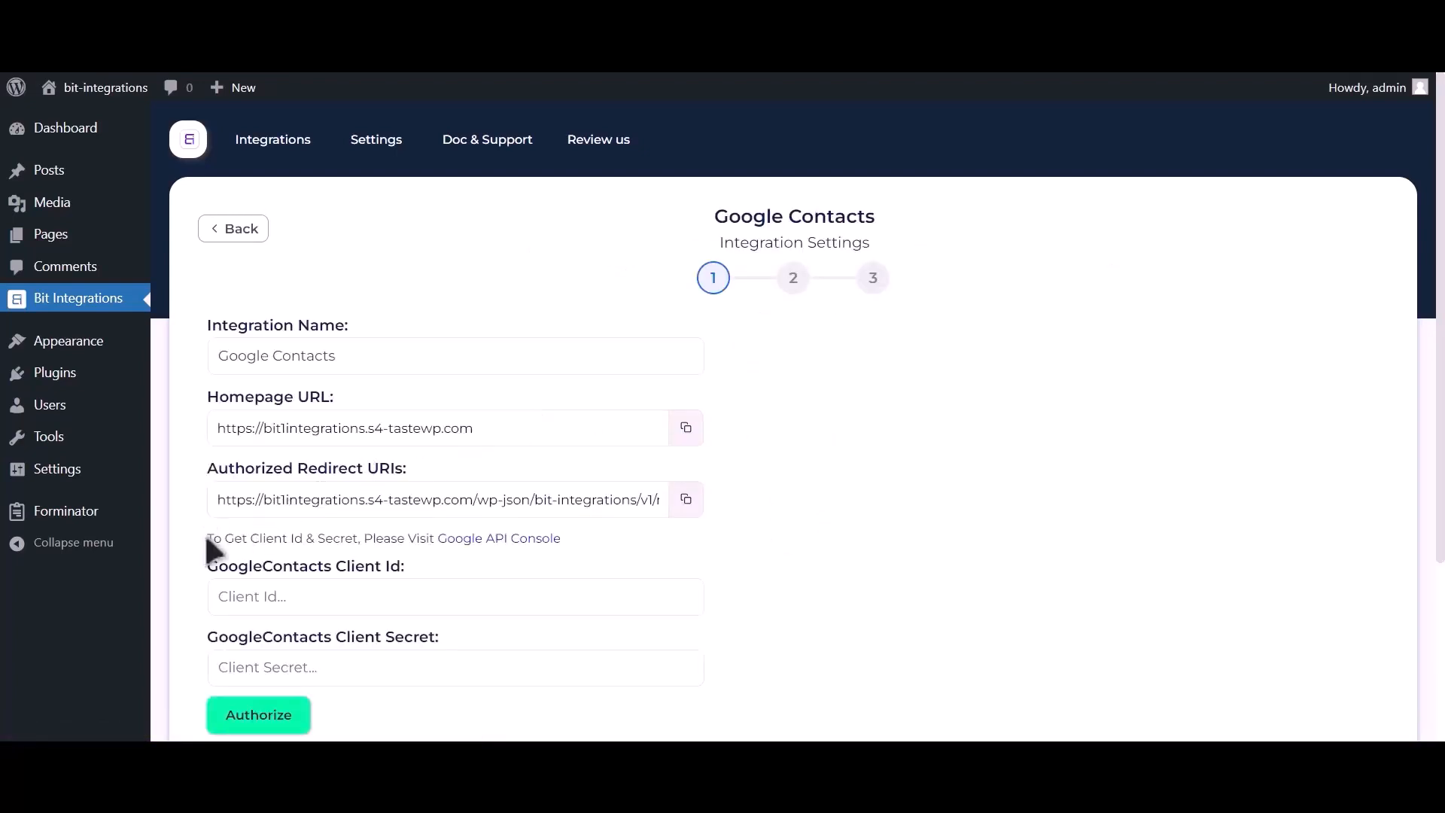
{"action": "left_click_drag", "start_coordinate": [206, 535], "coordinate": [431, 539]}
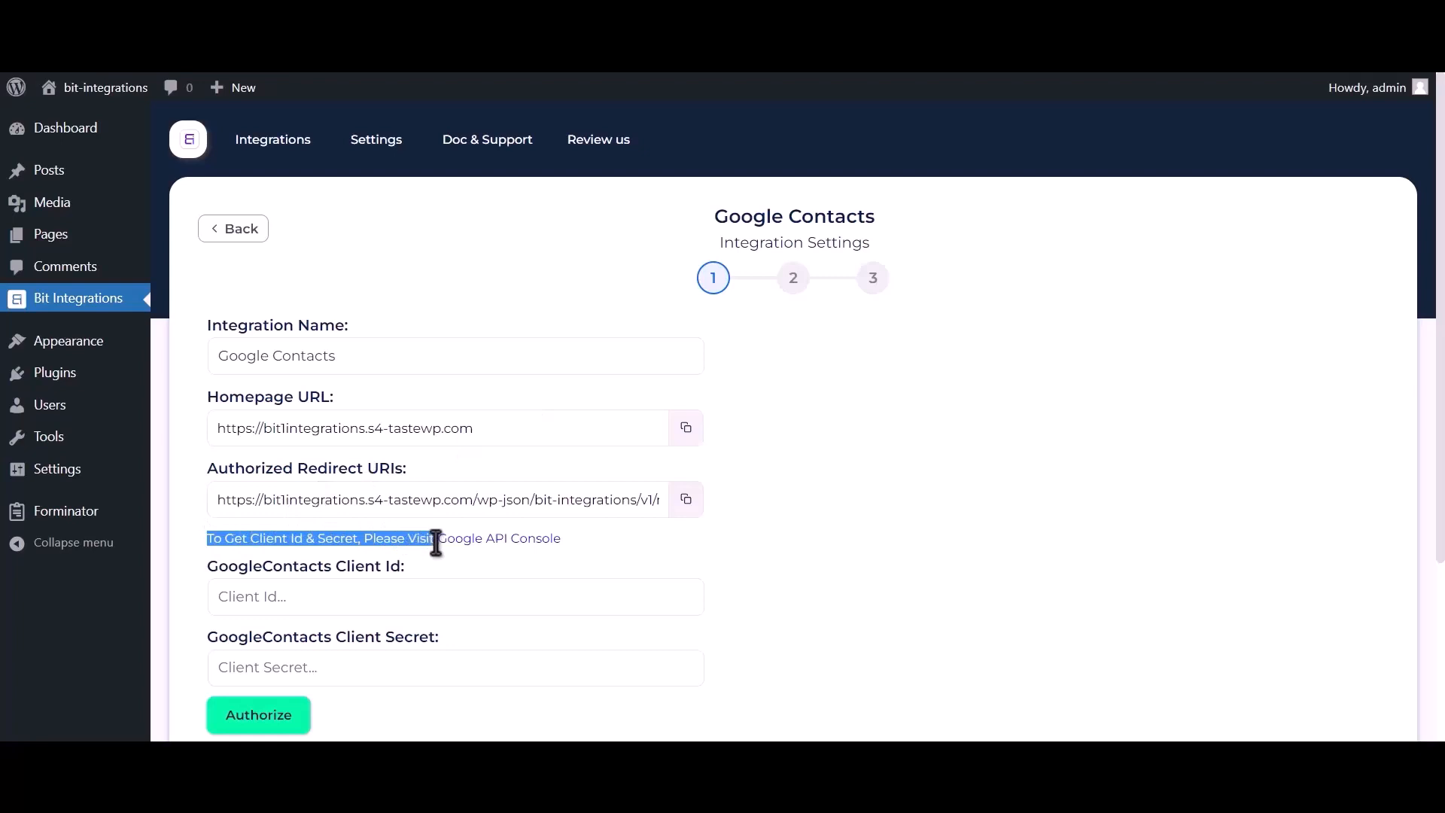
{"action": "left_click", "coordinate": [512, 539]}
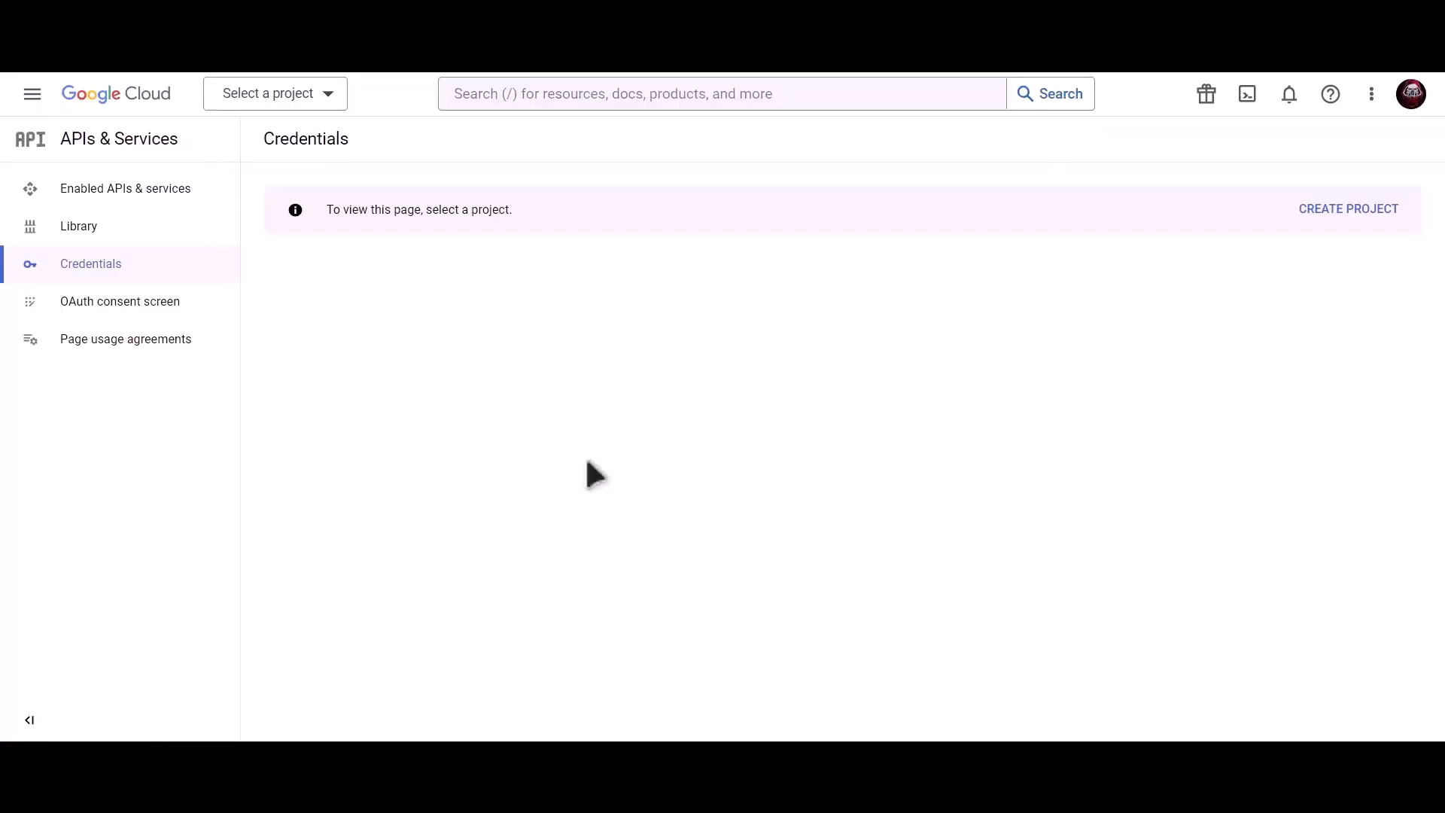
Step: Create a new Google Cloud project named 'Bit Integrations'
{"action": "left_click", "coordinate": [1354, 216]}
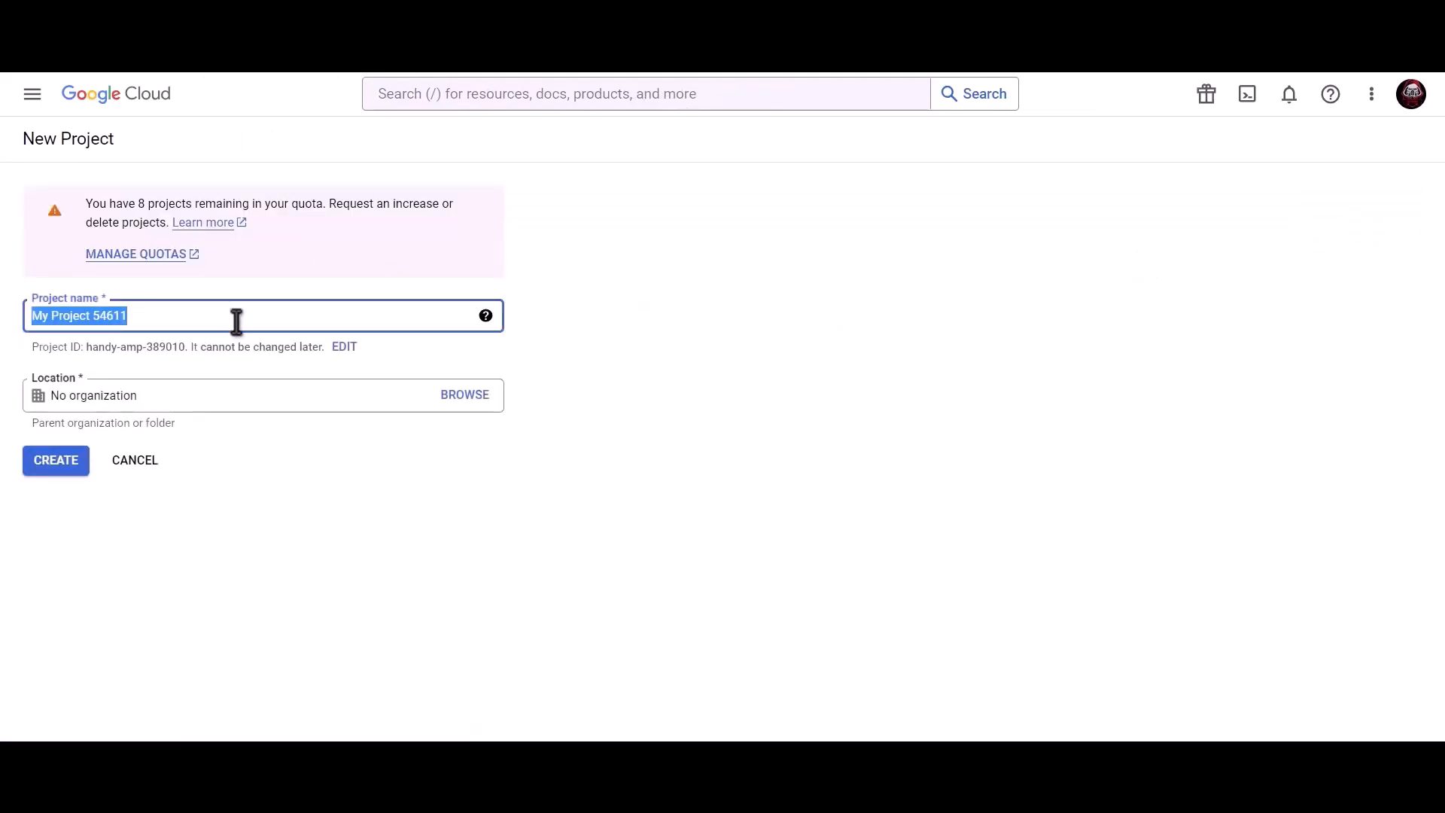
{"action": "type", "text": "Bit In"}
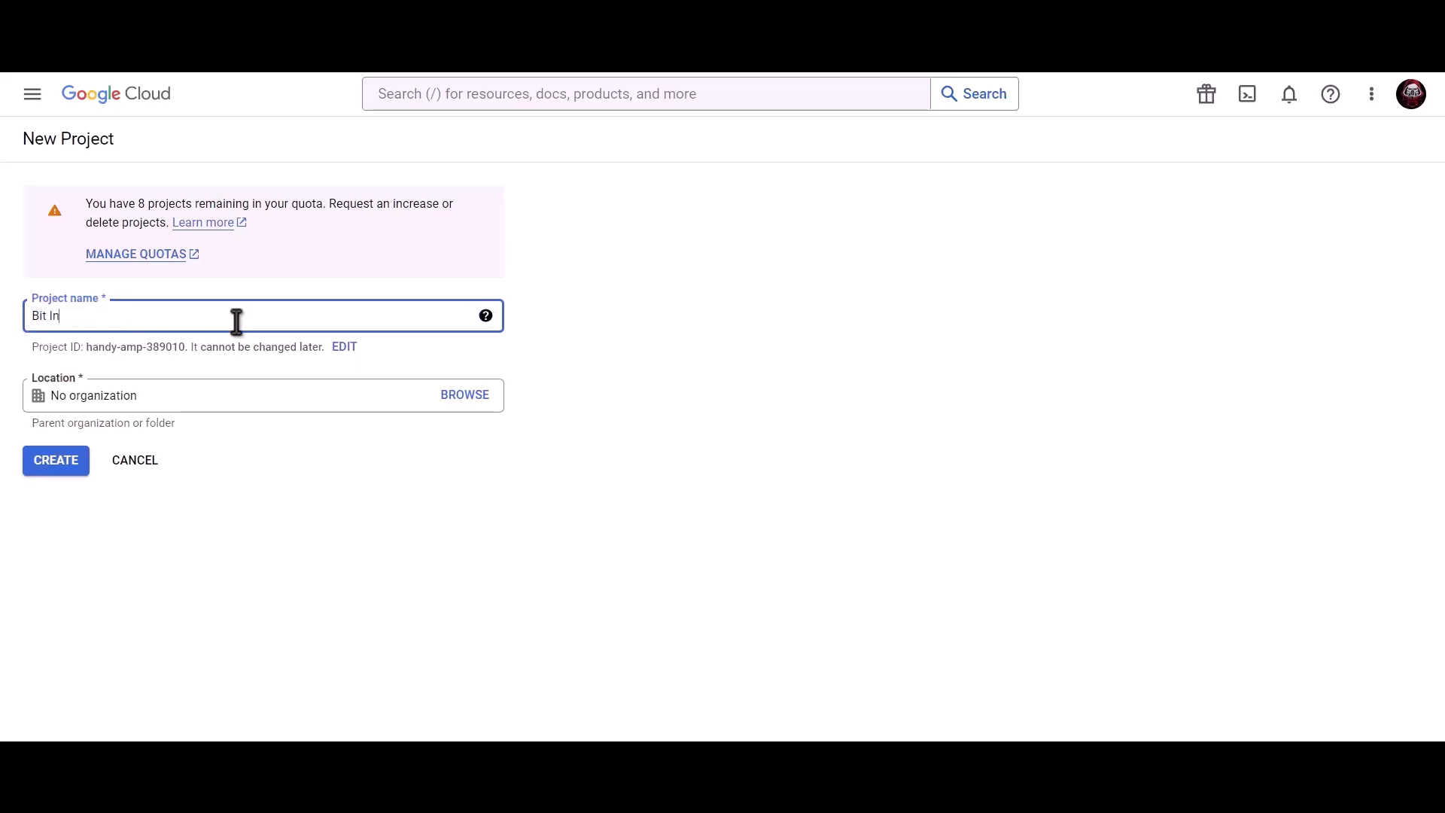
{"action": "type", "text": "tegrations"}
{"action": "left_click", "coordinate": [56, 460]}
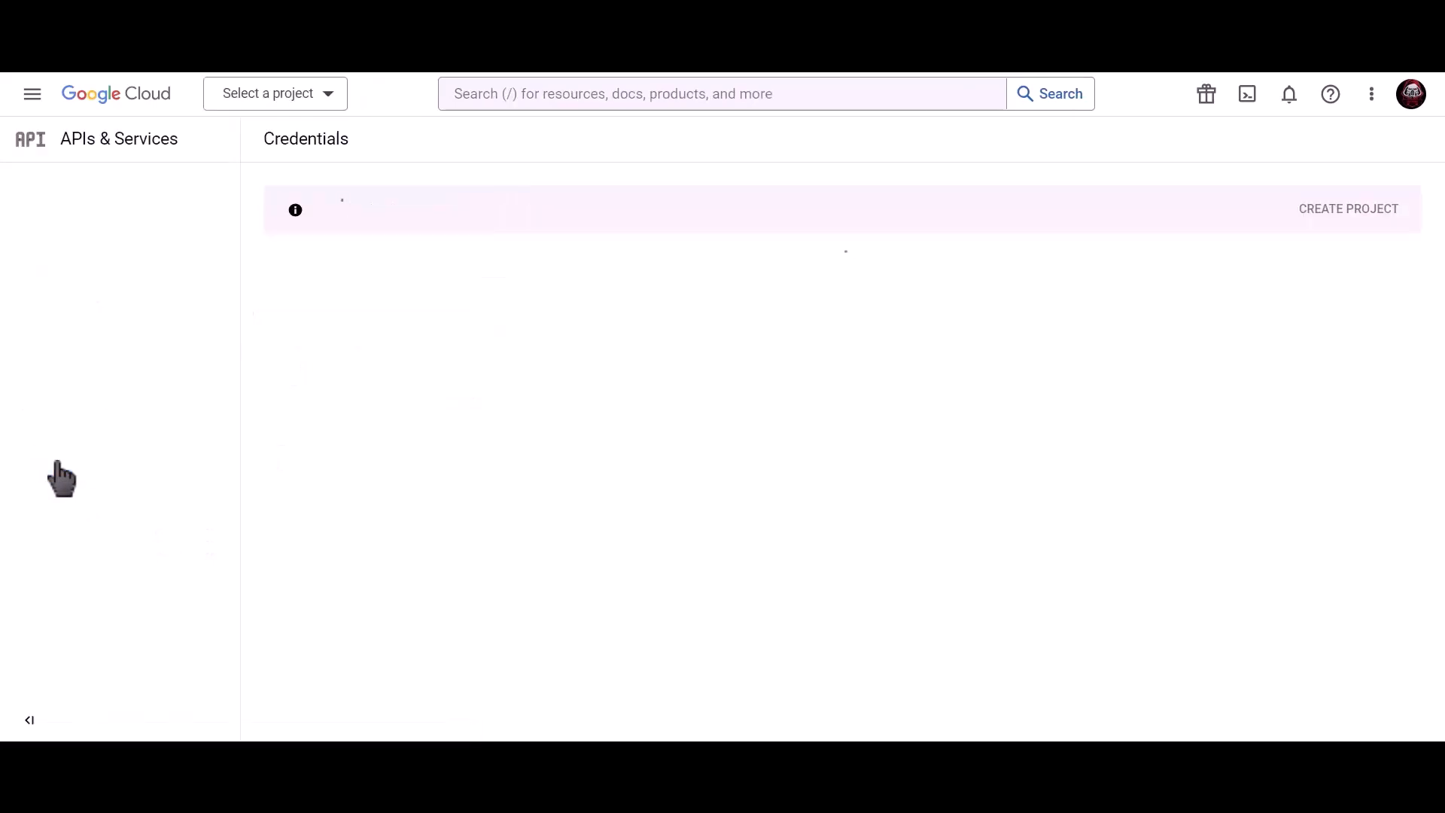
Step: Find the Contacts API by searching 'Google contacts api' and enable it
{"action": "left_click", "coordinate": [664, 94]}
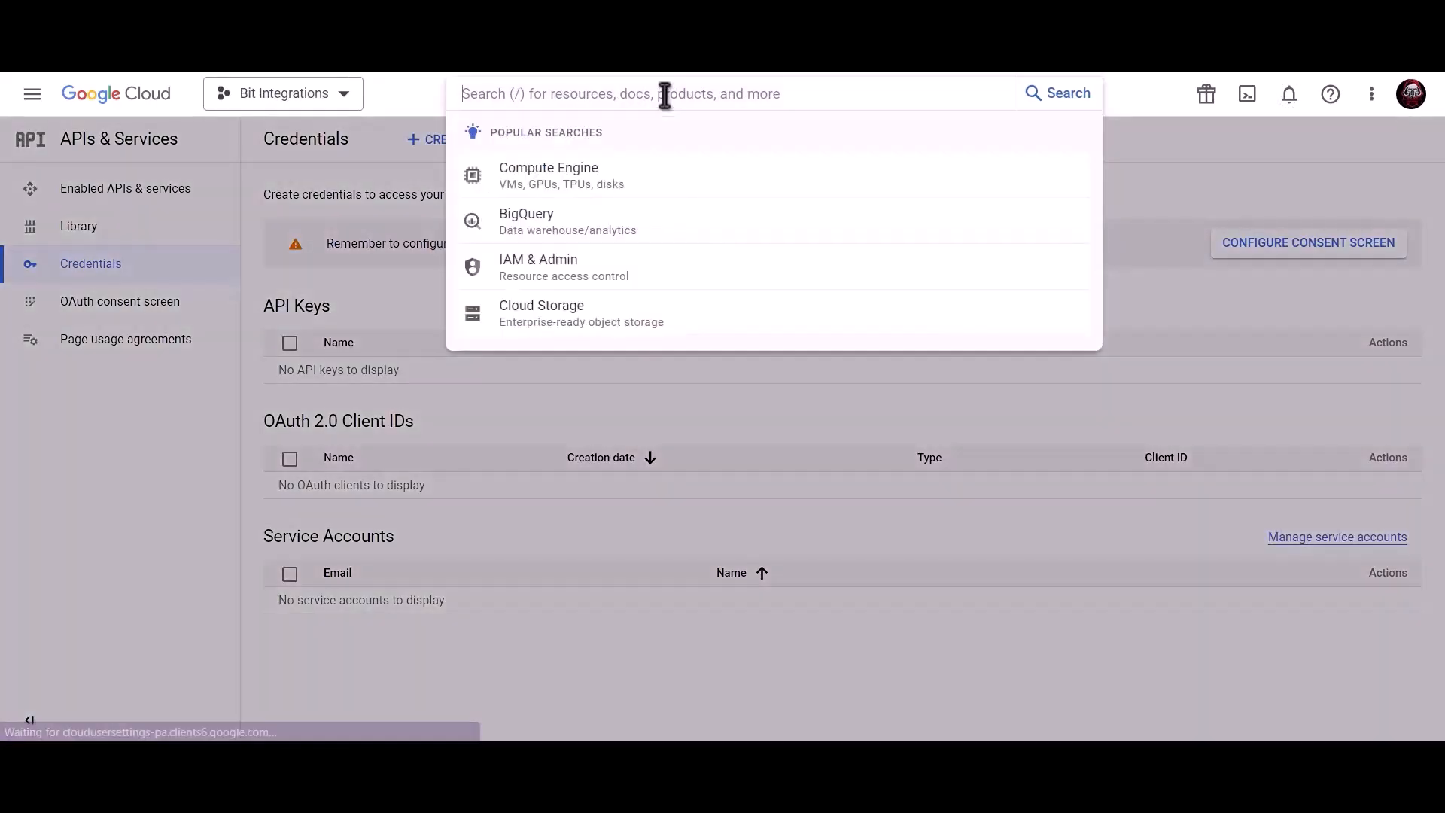
{"action": "type", "text": "Google"}
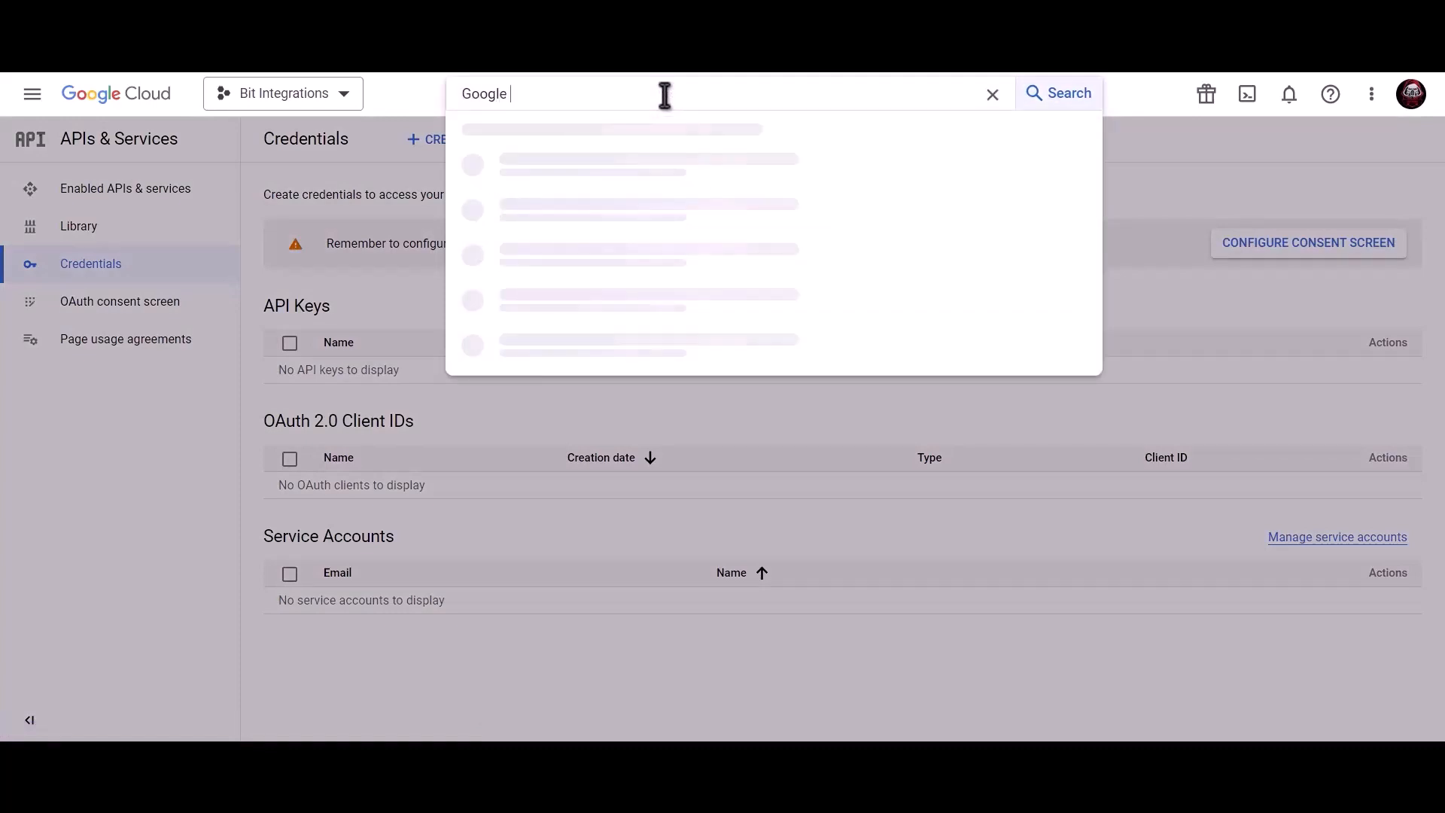
{"action": "type", "text": " contacts api"}
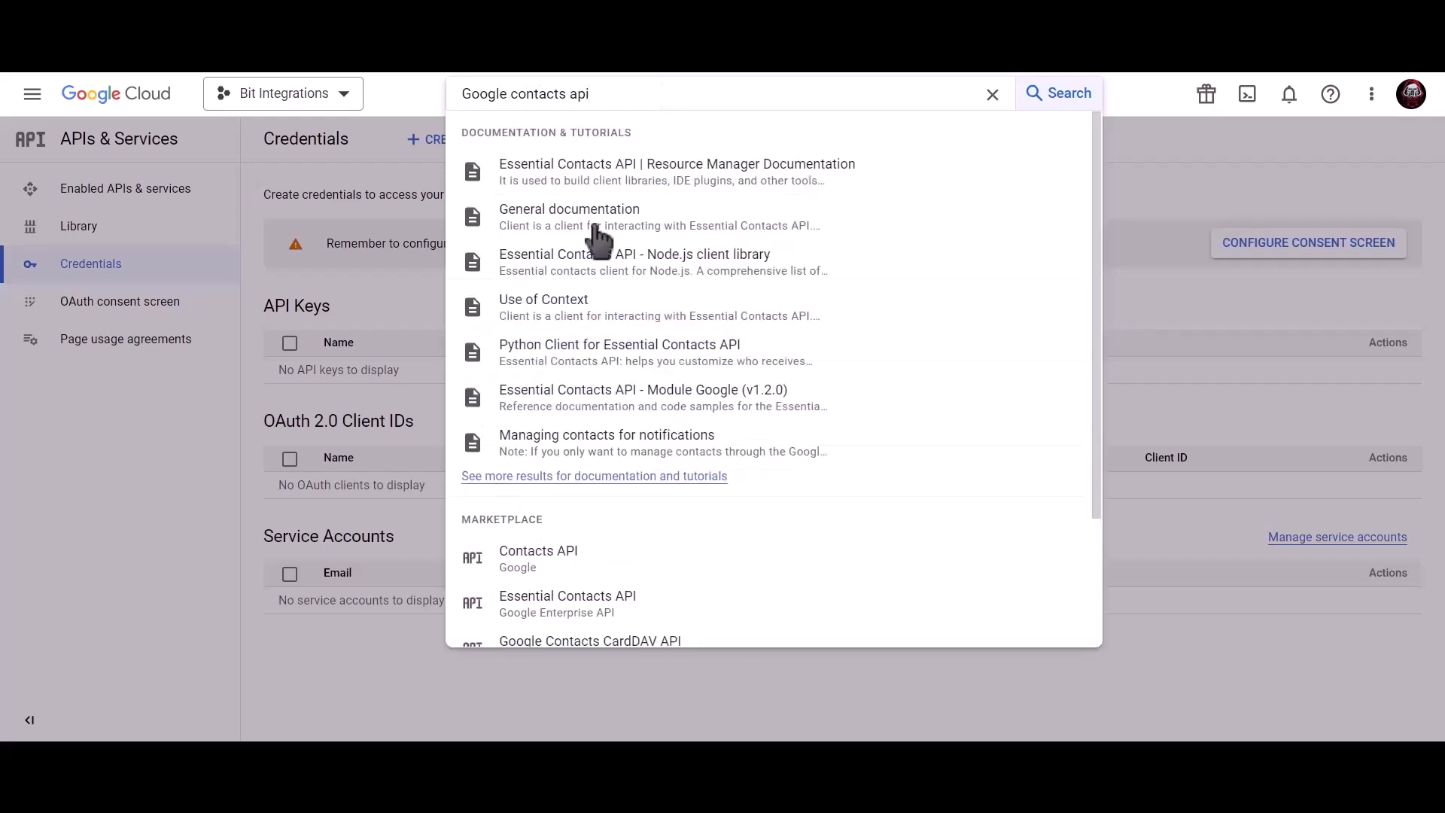
{"action": "left_click", "coordinate": [587, 555]}
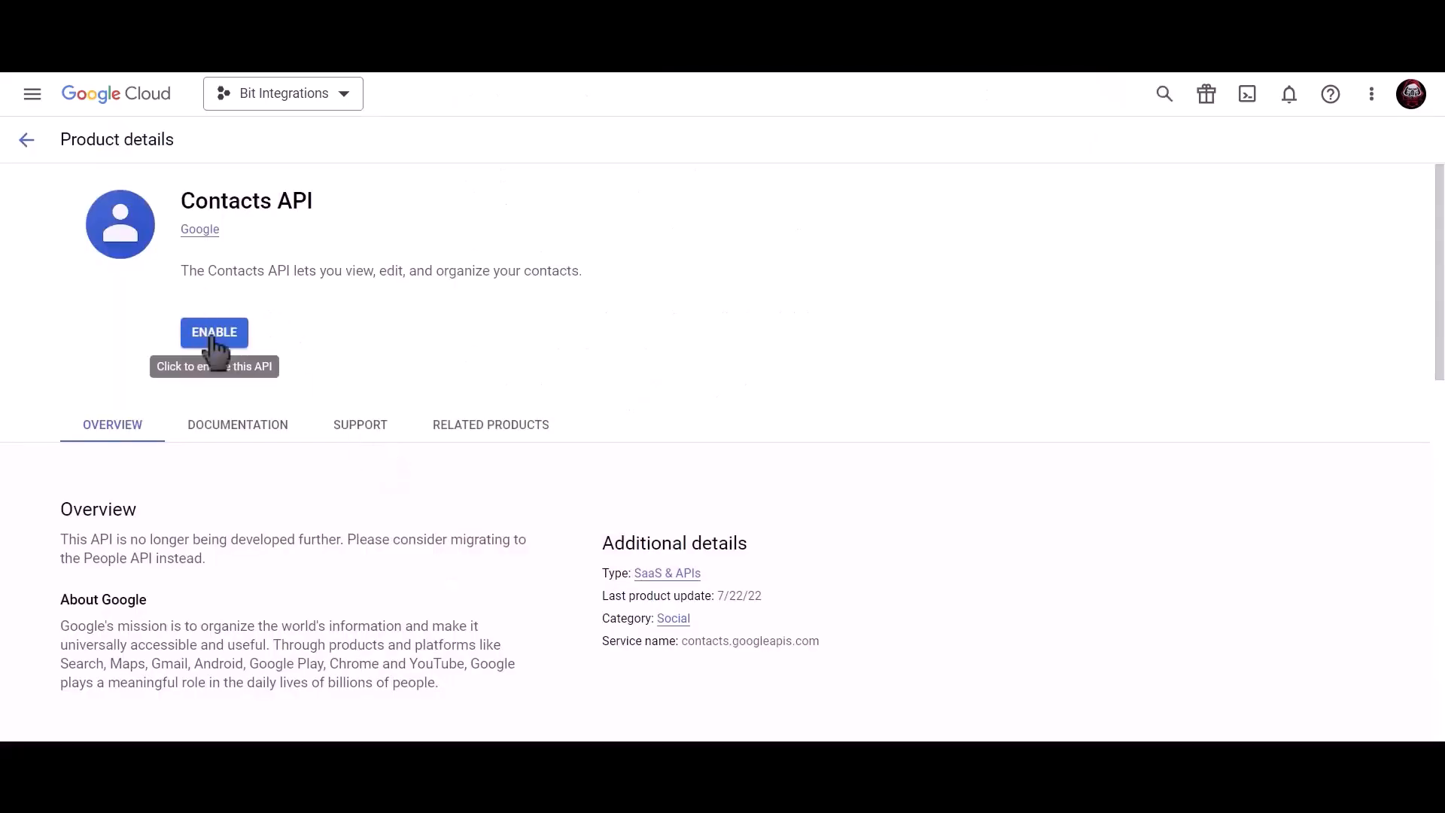
{"action": "left_click", "coordinate": [215, 337]}
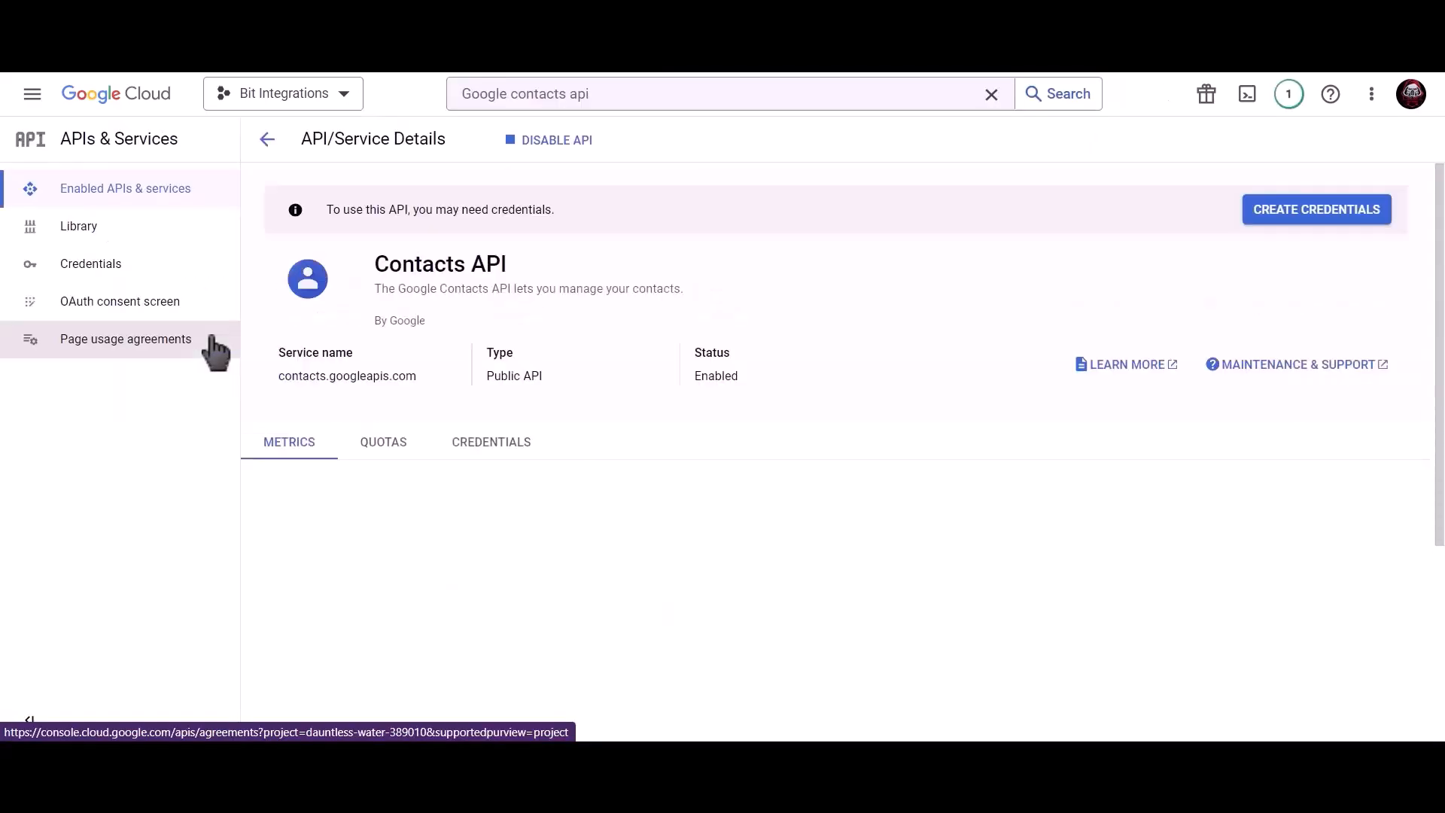
Step: Search 'google people api' and enable the Google People API as well
{"action": "left_click", "coordinate": [633, 94]}
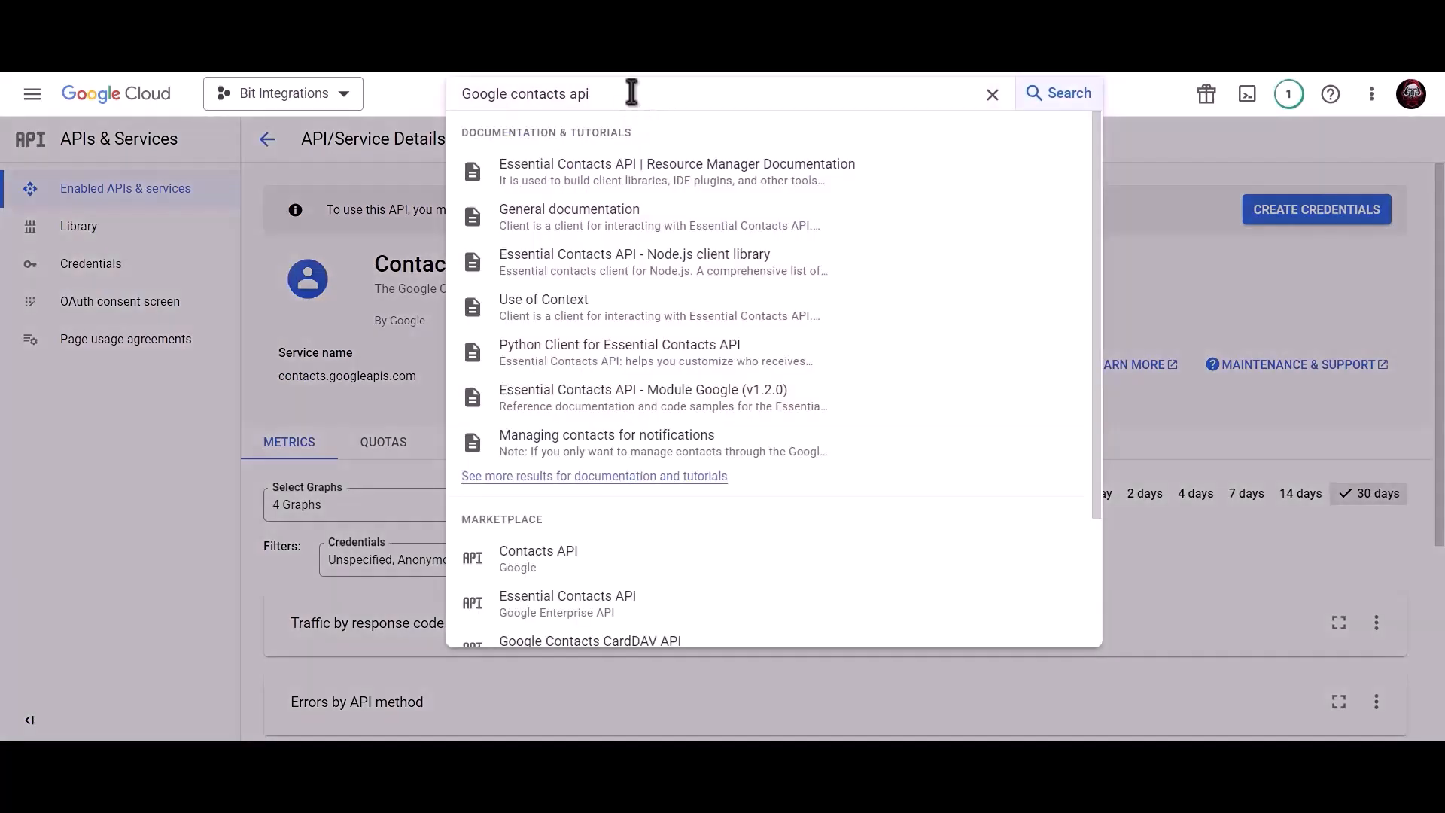
{"action": "left_click_drag", "start_coordinate": [631, 91], "coordinate": [448, 98]}
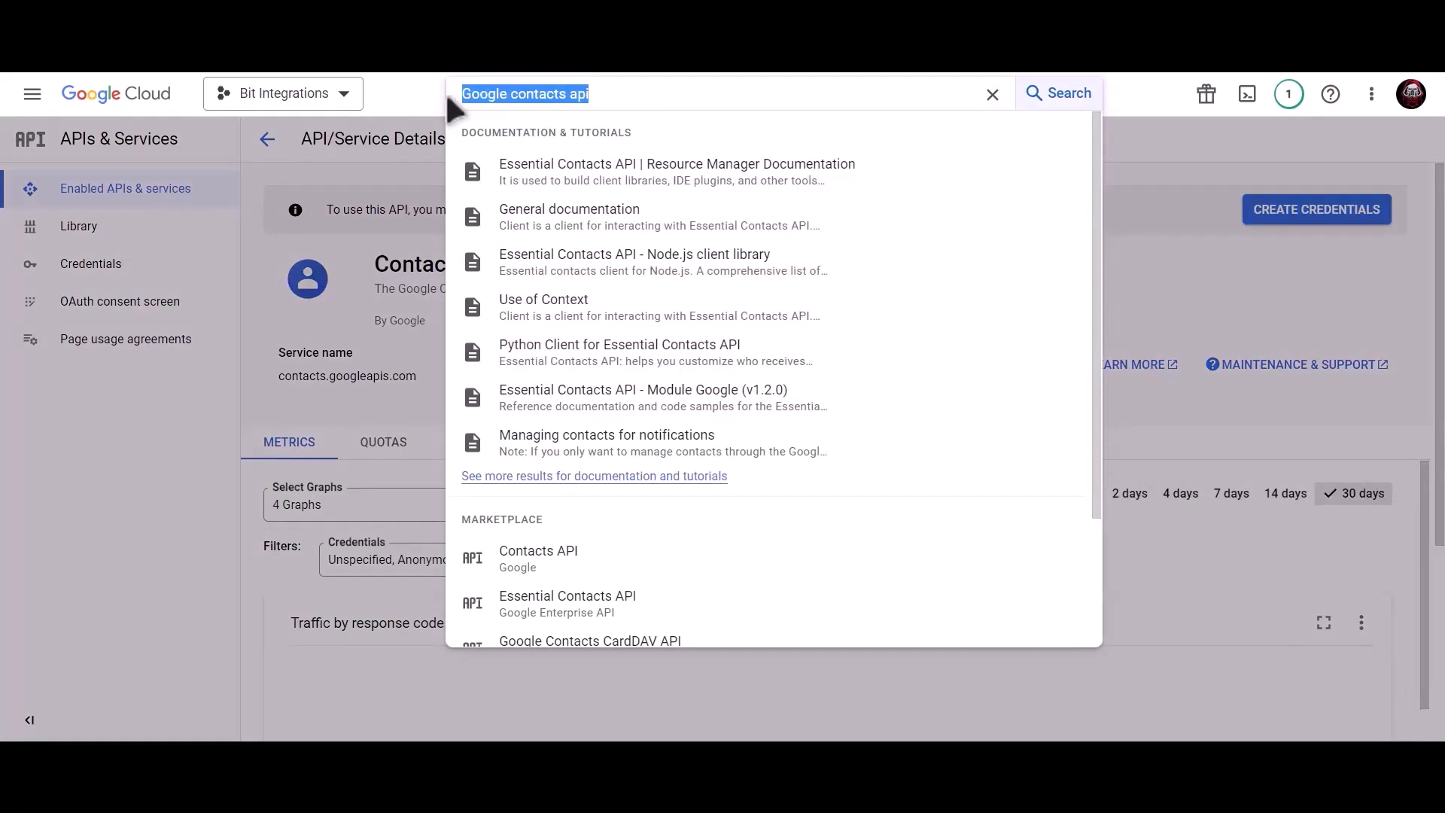
{"action": "type", "text": "google"}
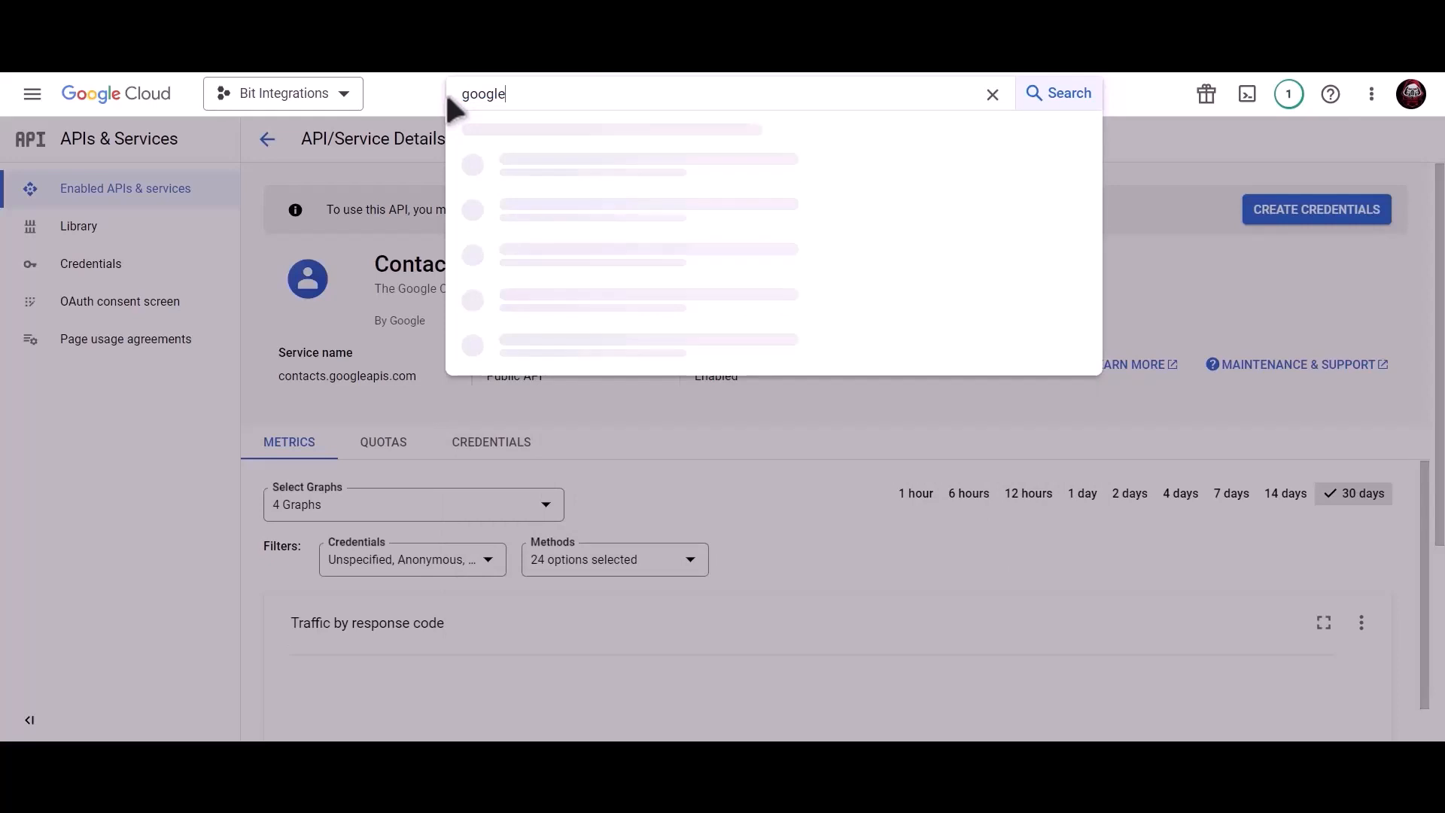
{"action": "type", "text": " people api"}
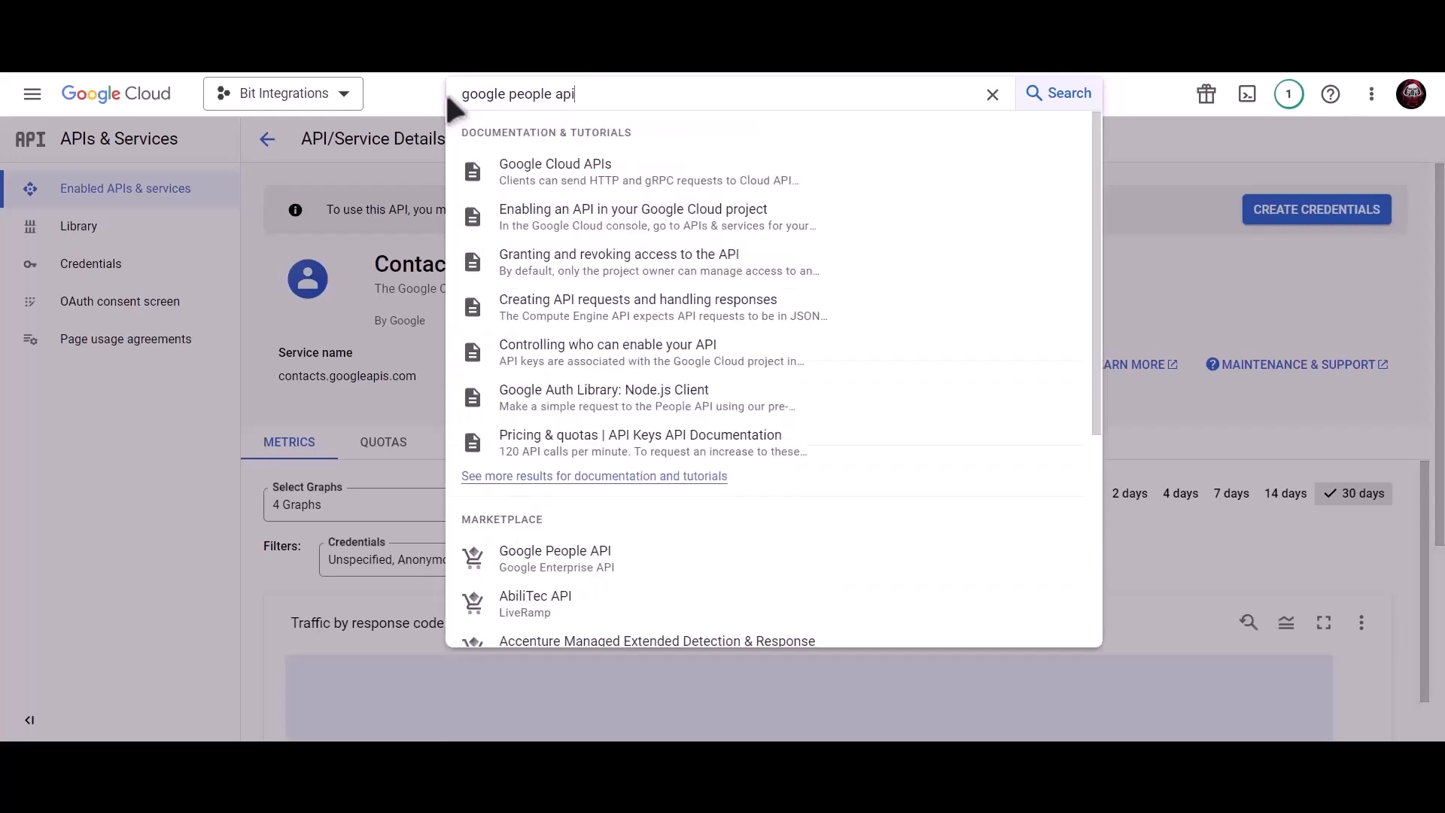
{"action": "left_click", "coordinate": [611, 570]}
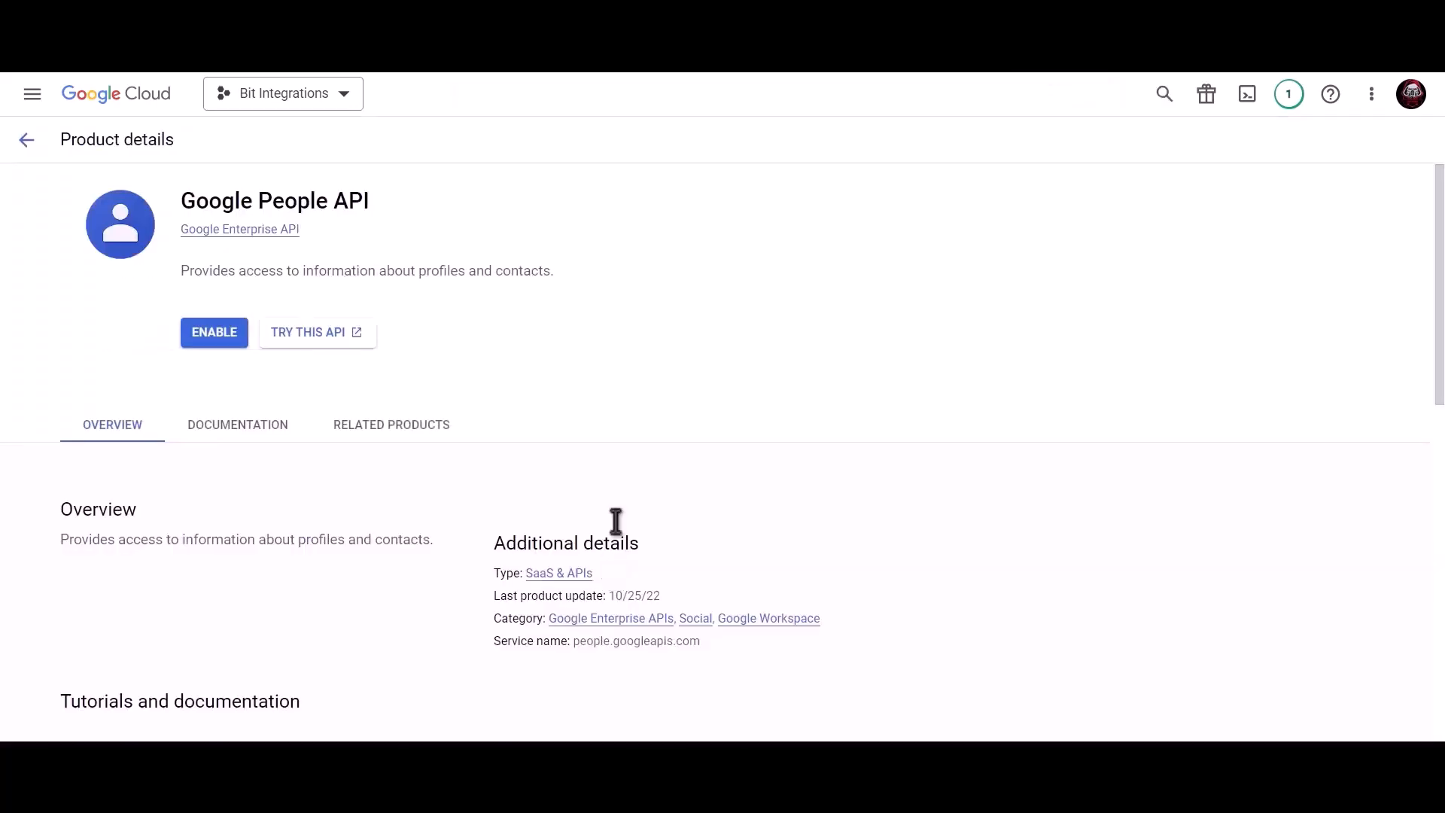
{"action": "left_click", "coordinate": [213, 333]}
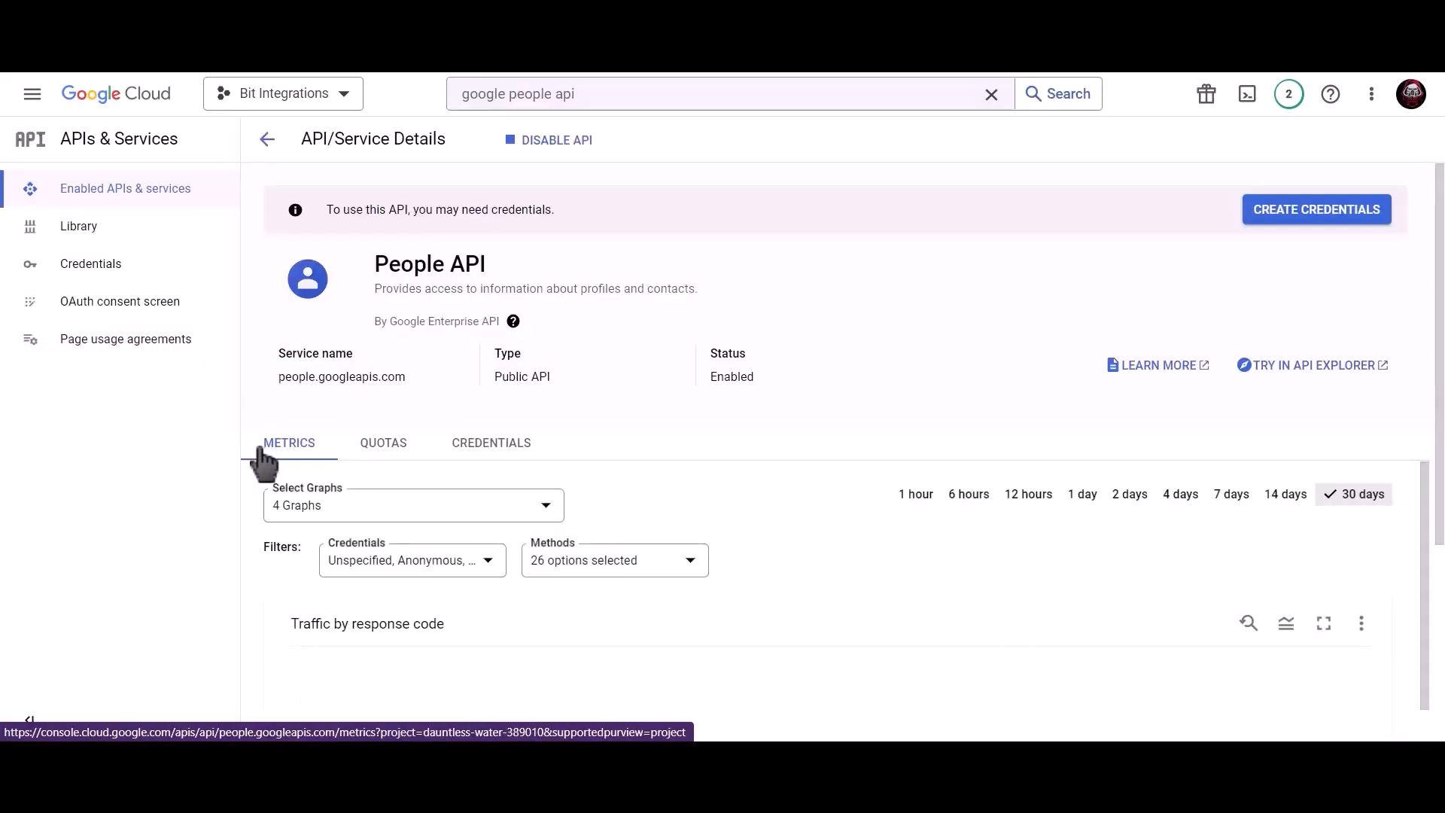
Step: Start an OAuth consent screen registration for External users
{"action": "left_click", "coordinate": [150, 267]}
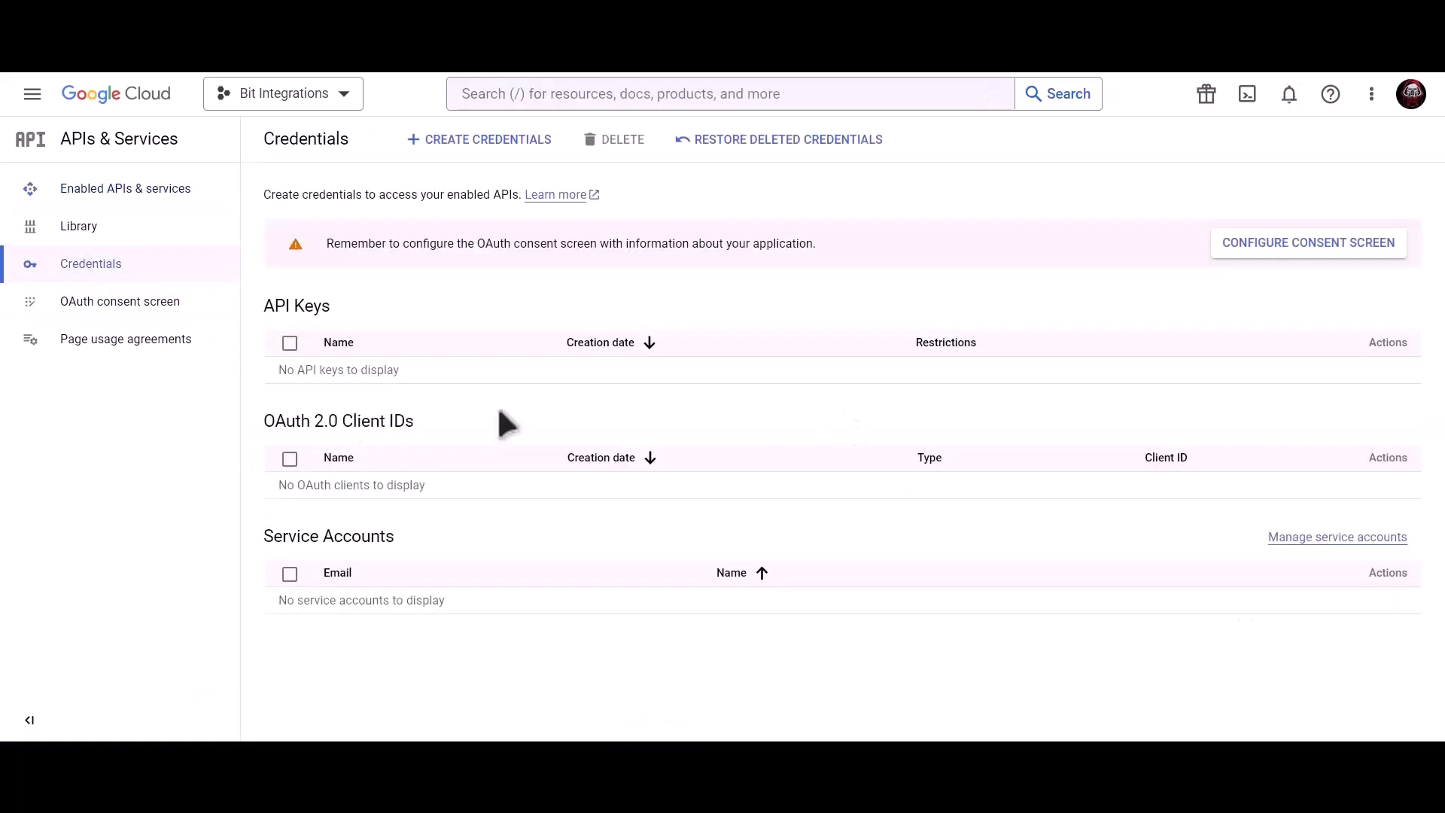
{"action": "left_click", "coordinate": [1252, 242]}
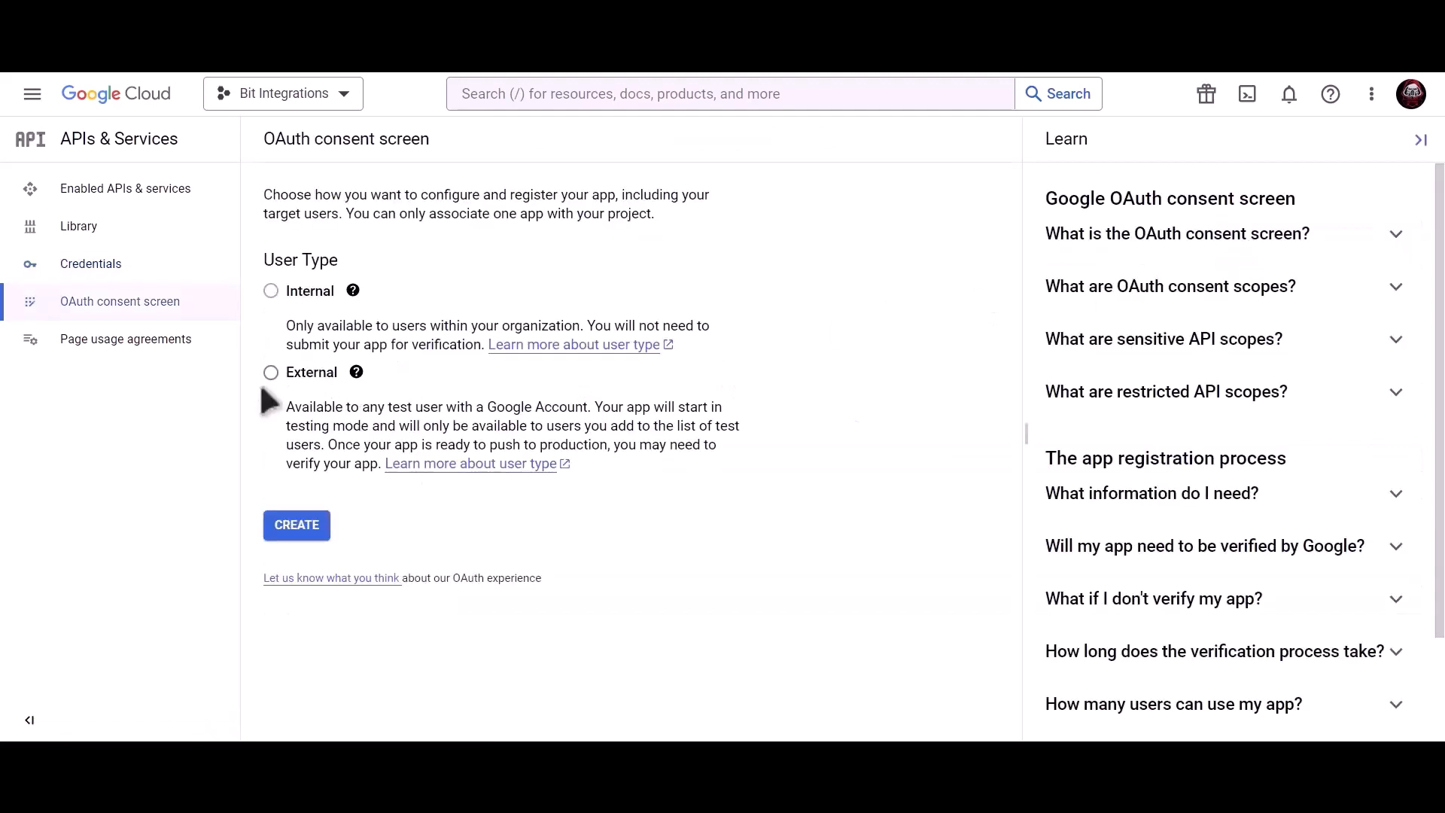
{"action": "left_click", "coordinate": [272, 373]}
{"action": "left_click", "coordinate": [298, 526]}
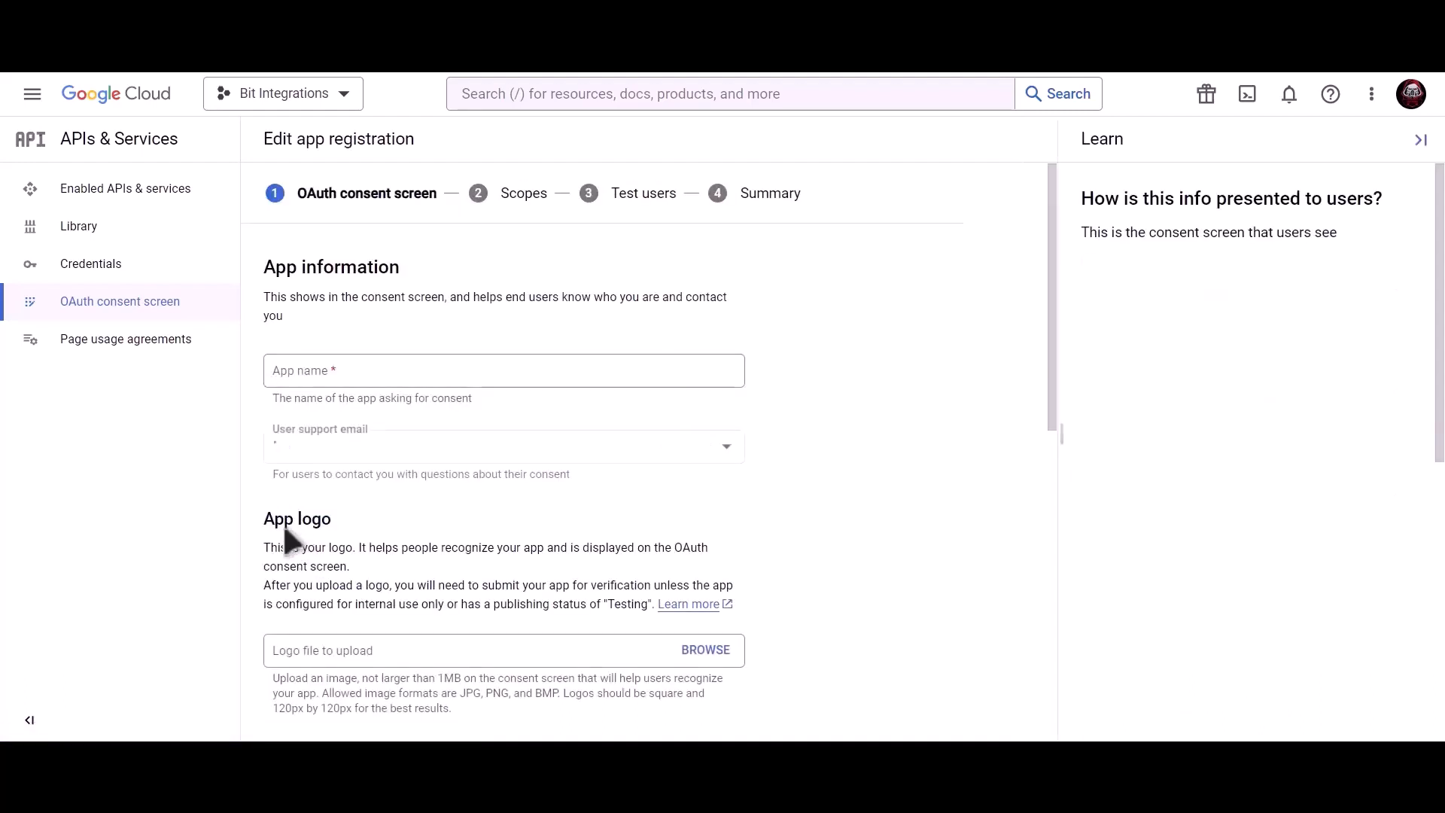
Step: Fill in app name 'Bit Integrations', support email and developer contact email, then save
{"action": "left_click", "coordinate": [394, 374]}
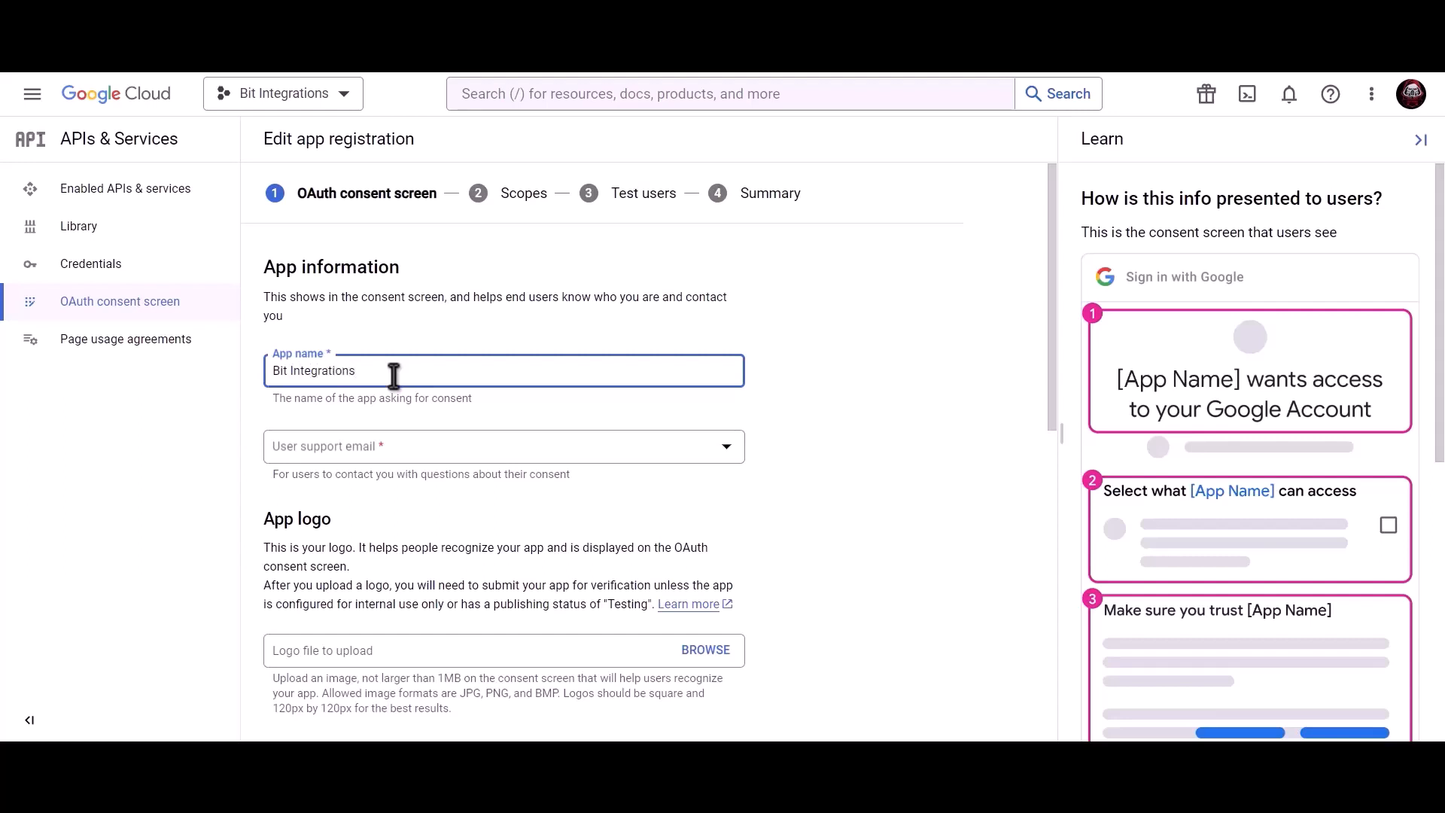
{"action": "left_click", "coordinate": [391, 452]}
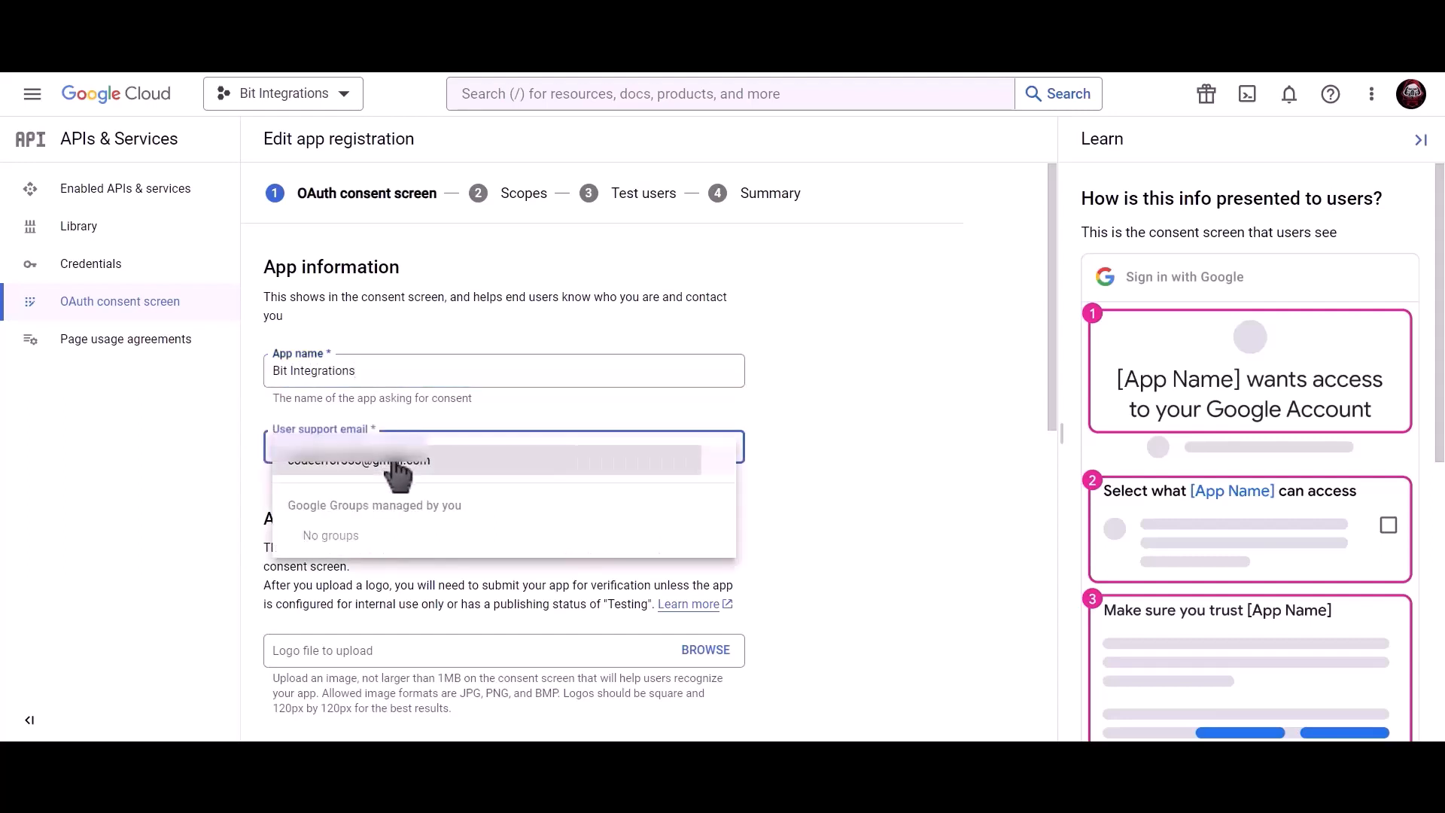
{"action": "left_click", "coordinate": [397, 467]}
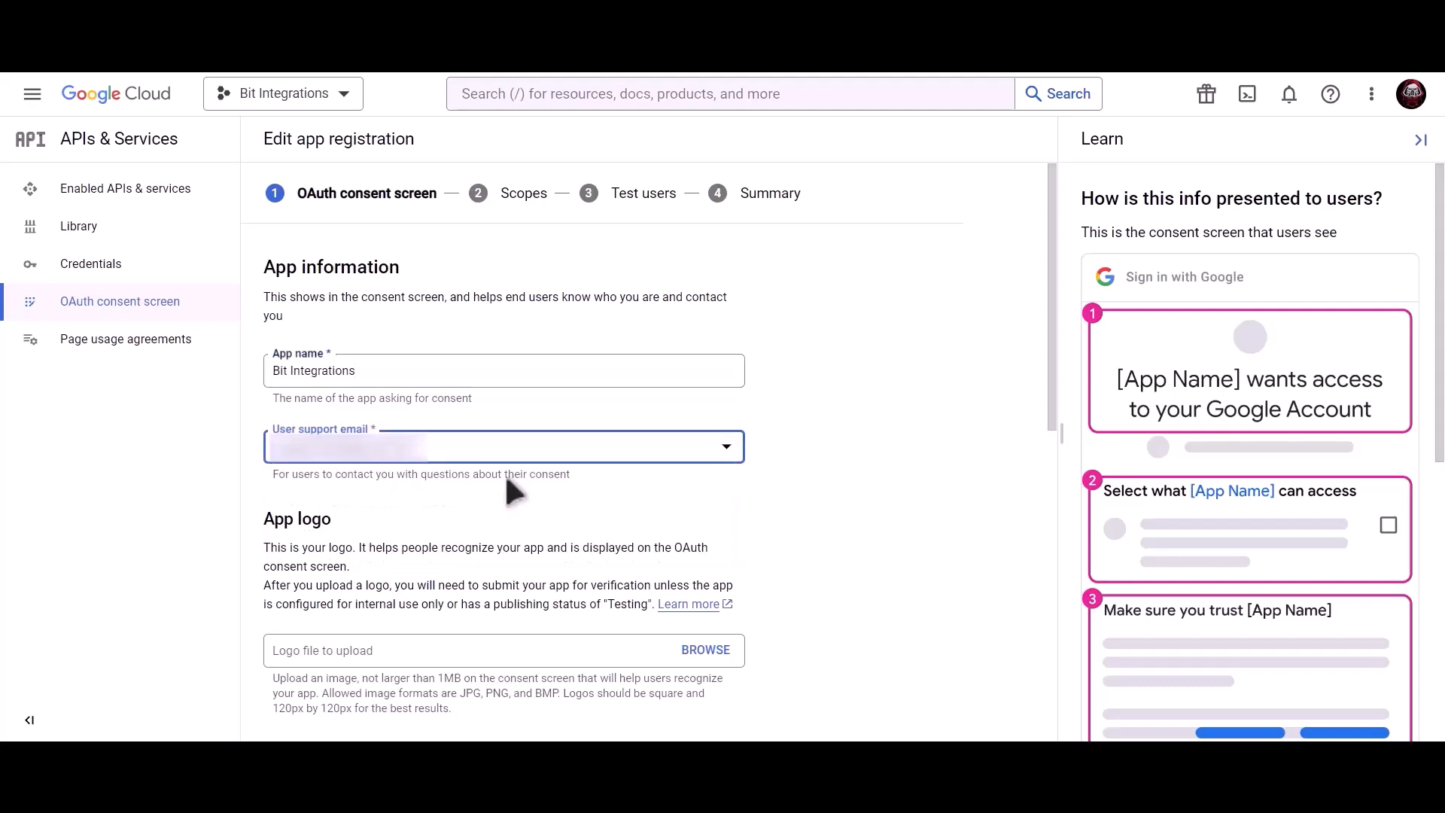
{"action": "scroll", "coordinate": [505, 479], "scroll_direction": "down", "scroll_amount": 9}
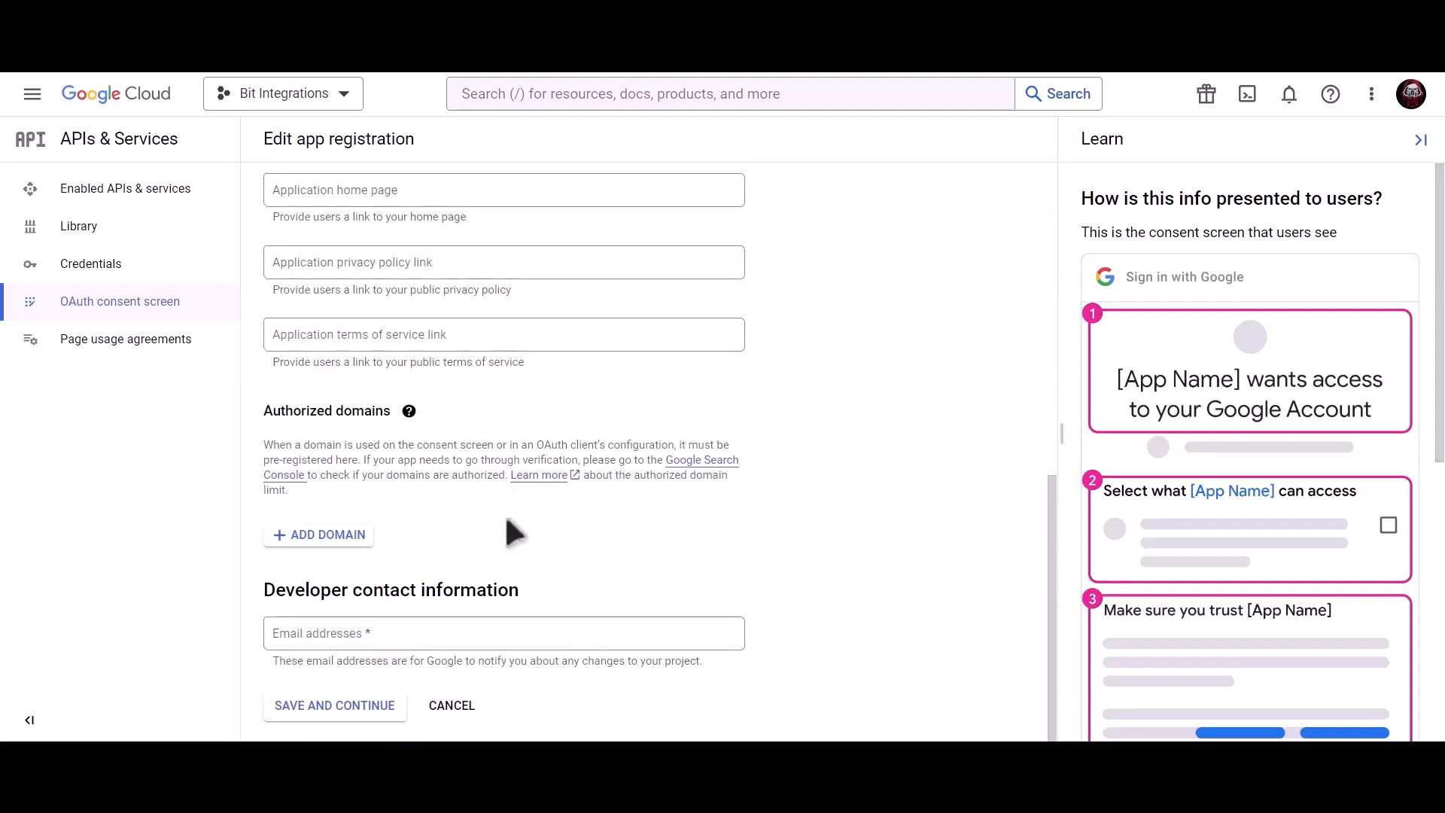
{"action": "left_click", "coordinate": [413, 626]}
{"action": "key", "text": "ctrl+v"}
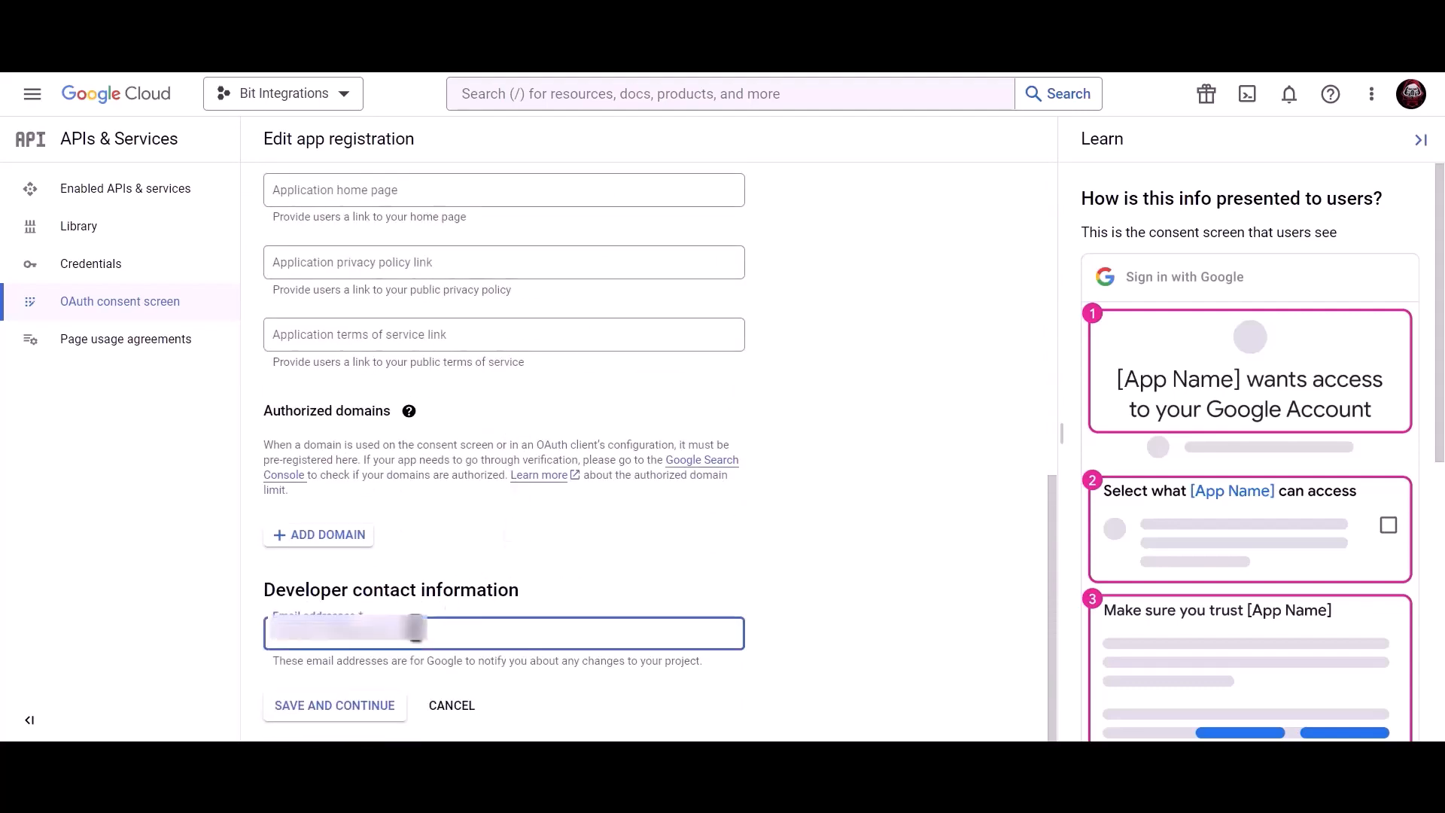
{"action": "left_click", "coordinate": [349, 707]}
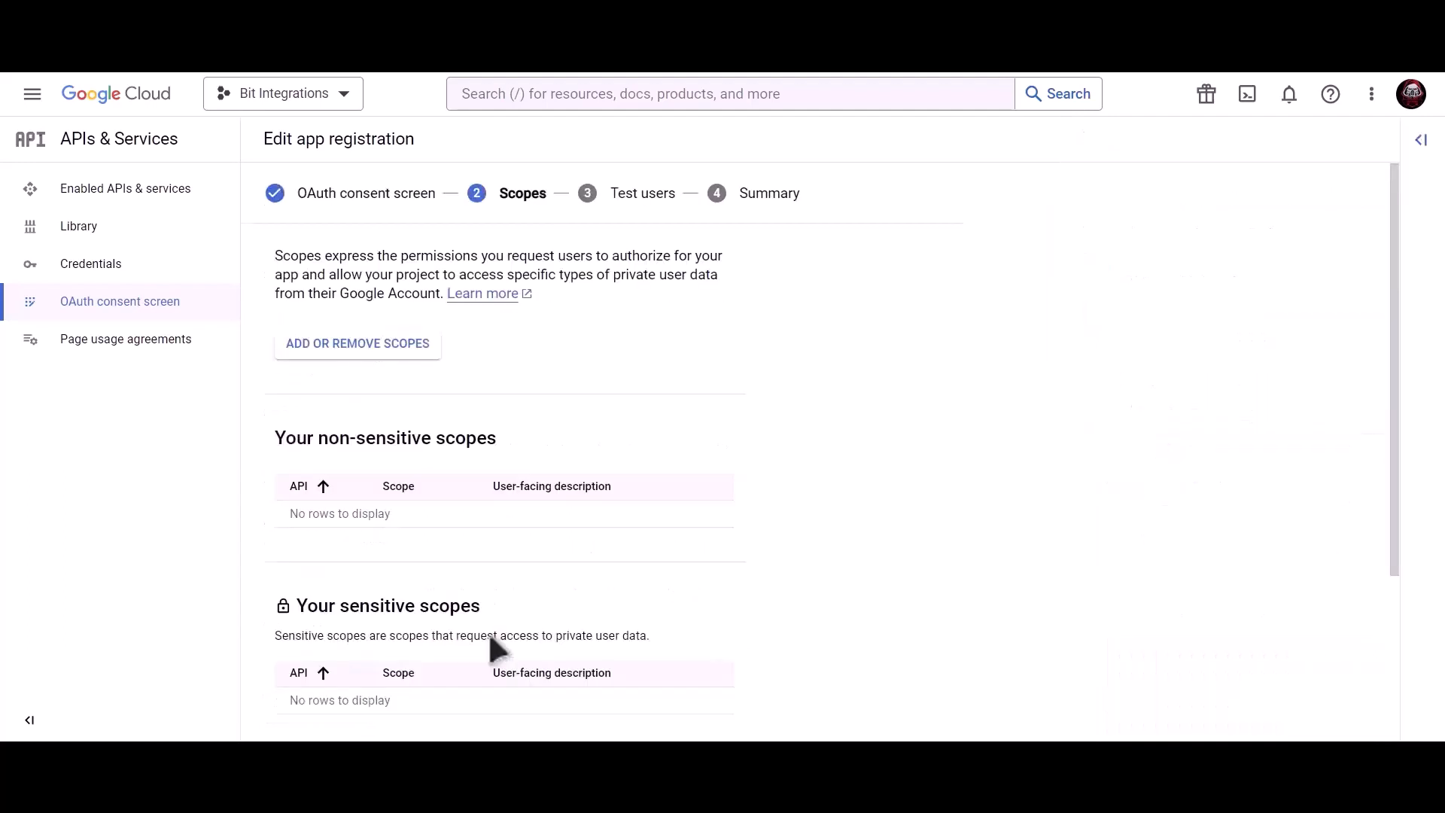
Step: Skip the Scopes and Test users steps, return to the dashboard, and open Credentials
{"action": "scroll", "coordinate": [491, 647], "scroll_direction": "down", "scroll_amount": 3}
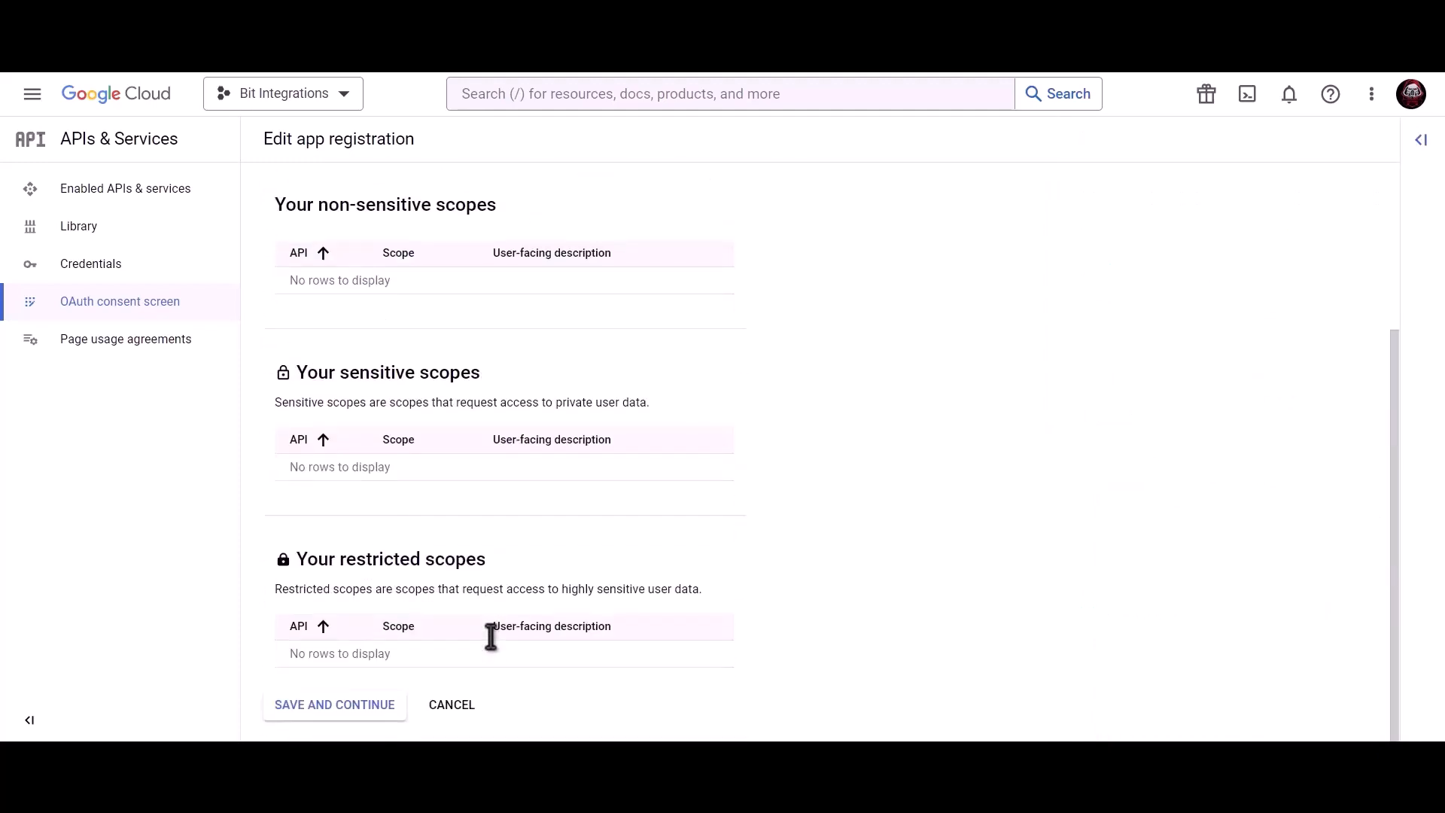
{"action": "left_click", "coordinate": [332, 708]}
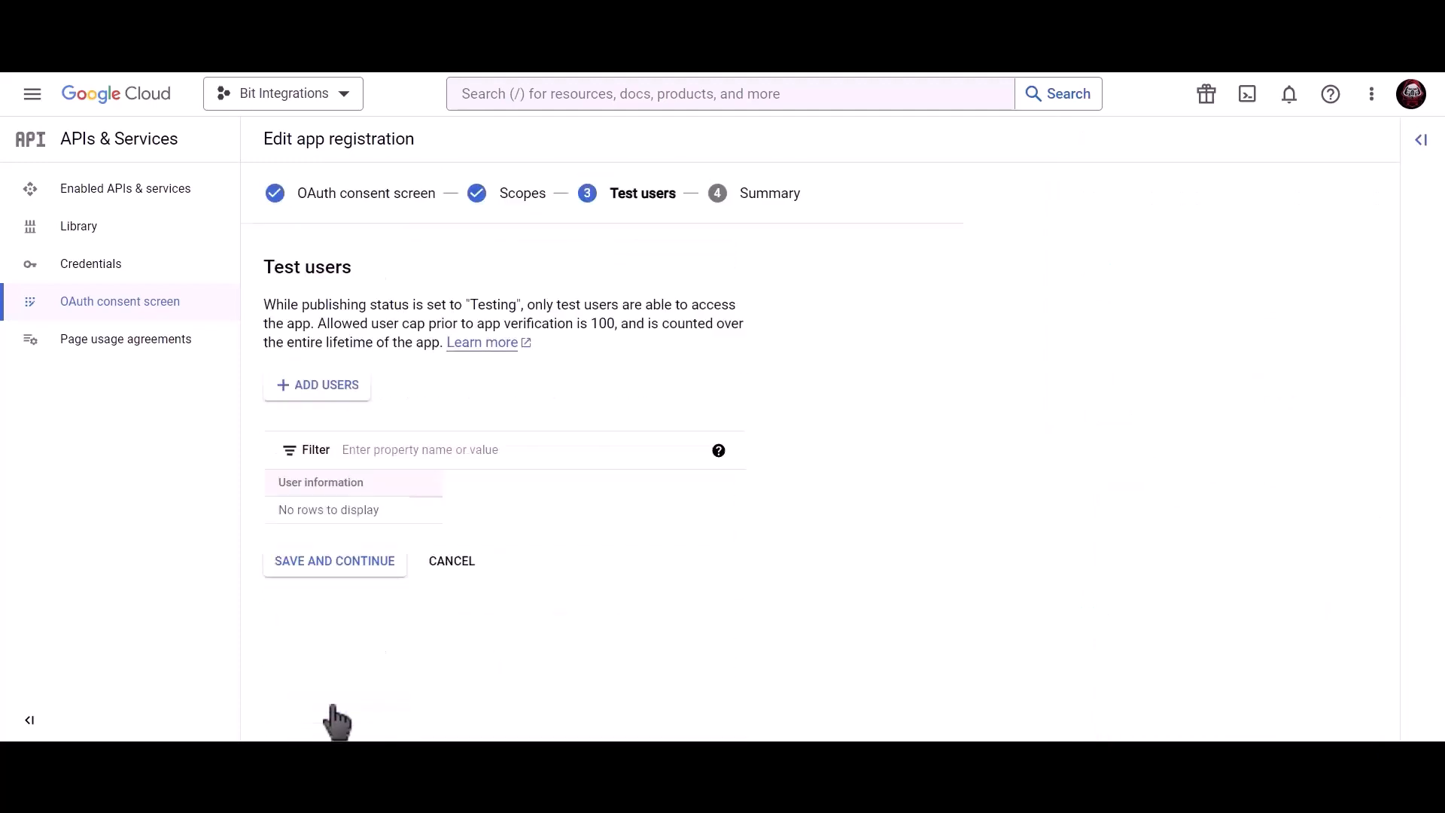
{"action": "left_click", "coordinate": [373, 582]}
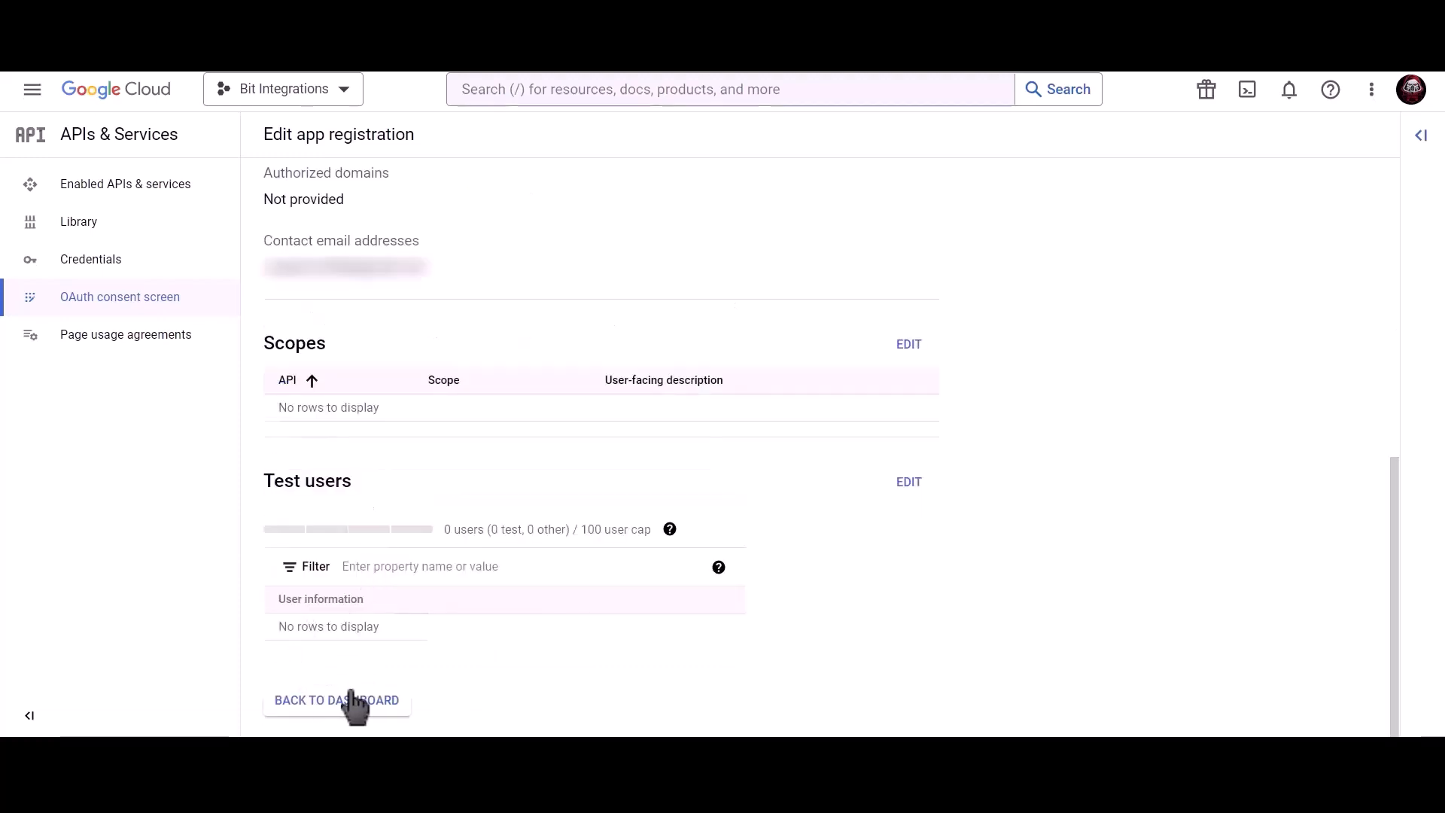
{"action": "left_click", "coordinate": [350, 699]}
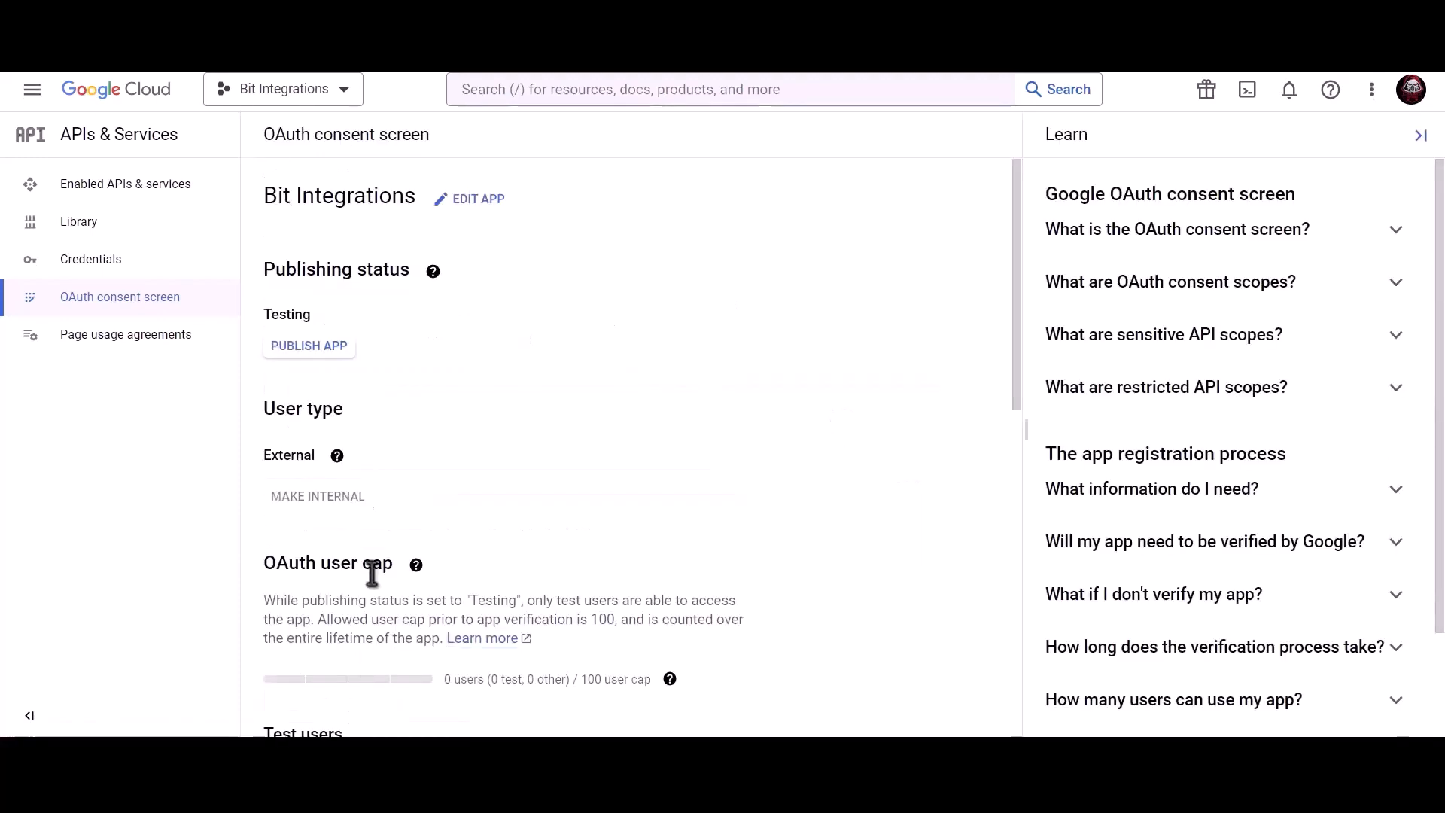
{"action": "left_click", "coordinate": [190, 271]}
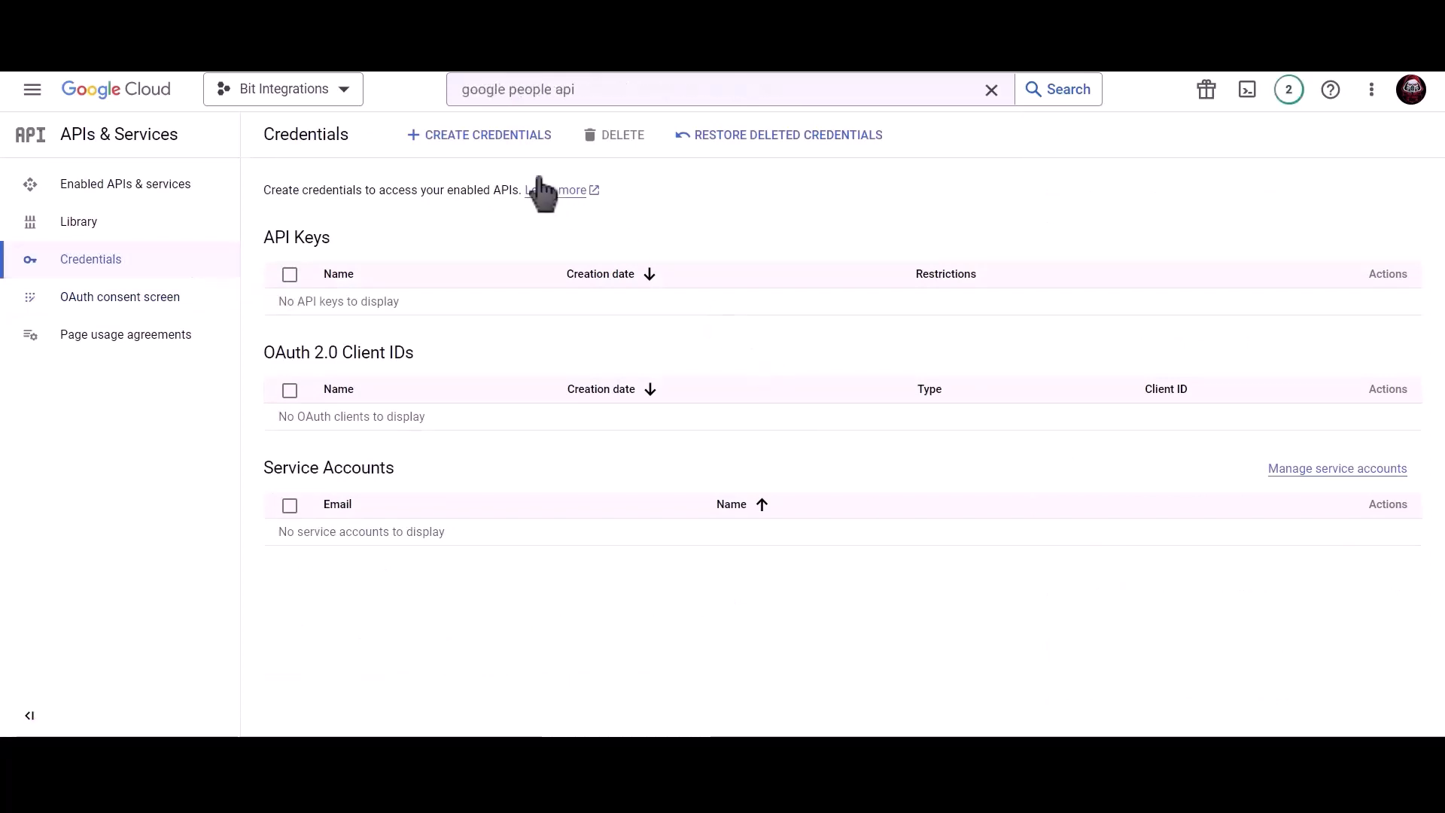
Step: Start a new OAuth client ID of type Web application named 'Bit Integrations'
{"action": "left_click", "coordinate": [485, 140]}
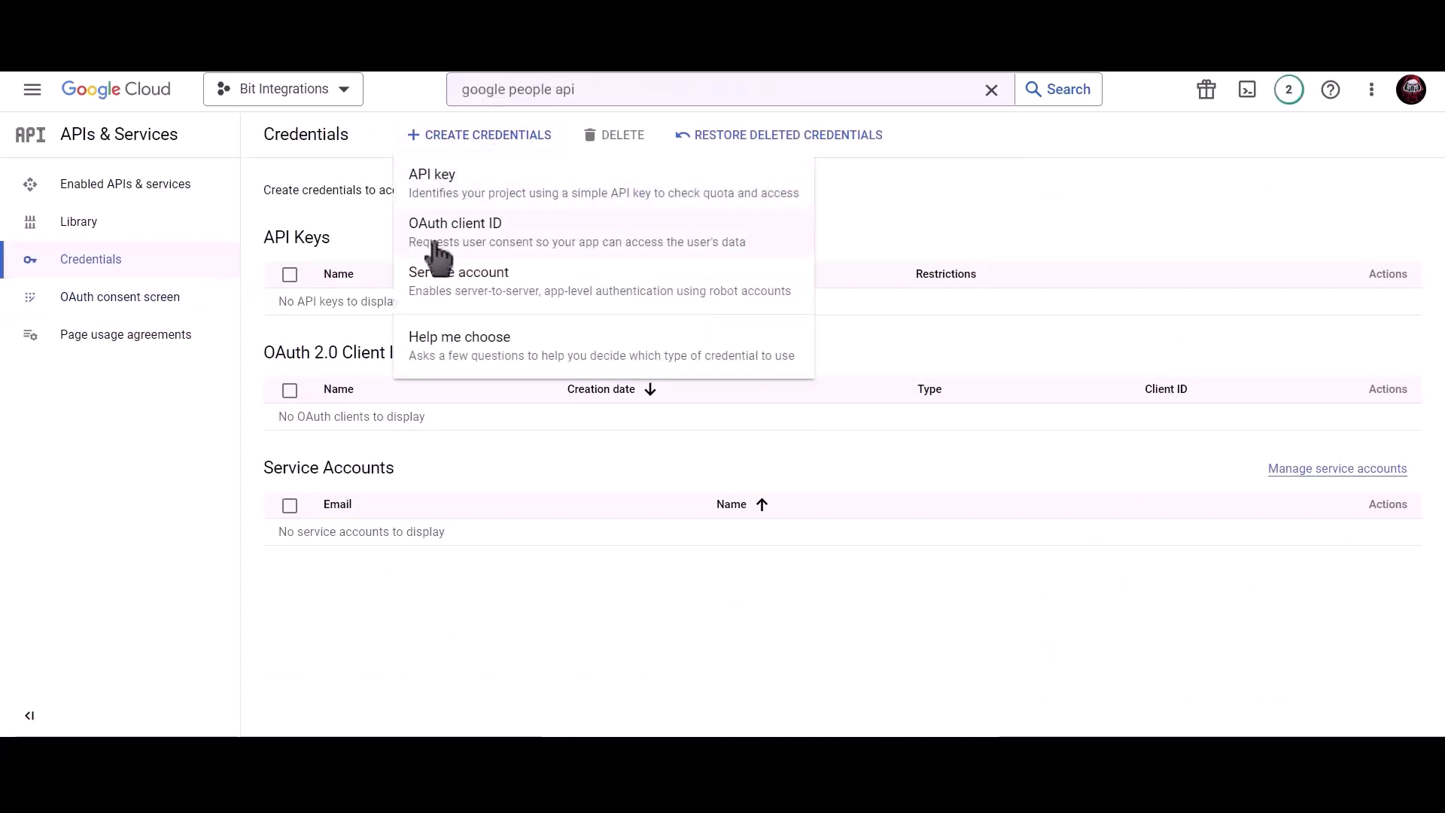
{"action": "left_click", "coordinate": [603, 248]}
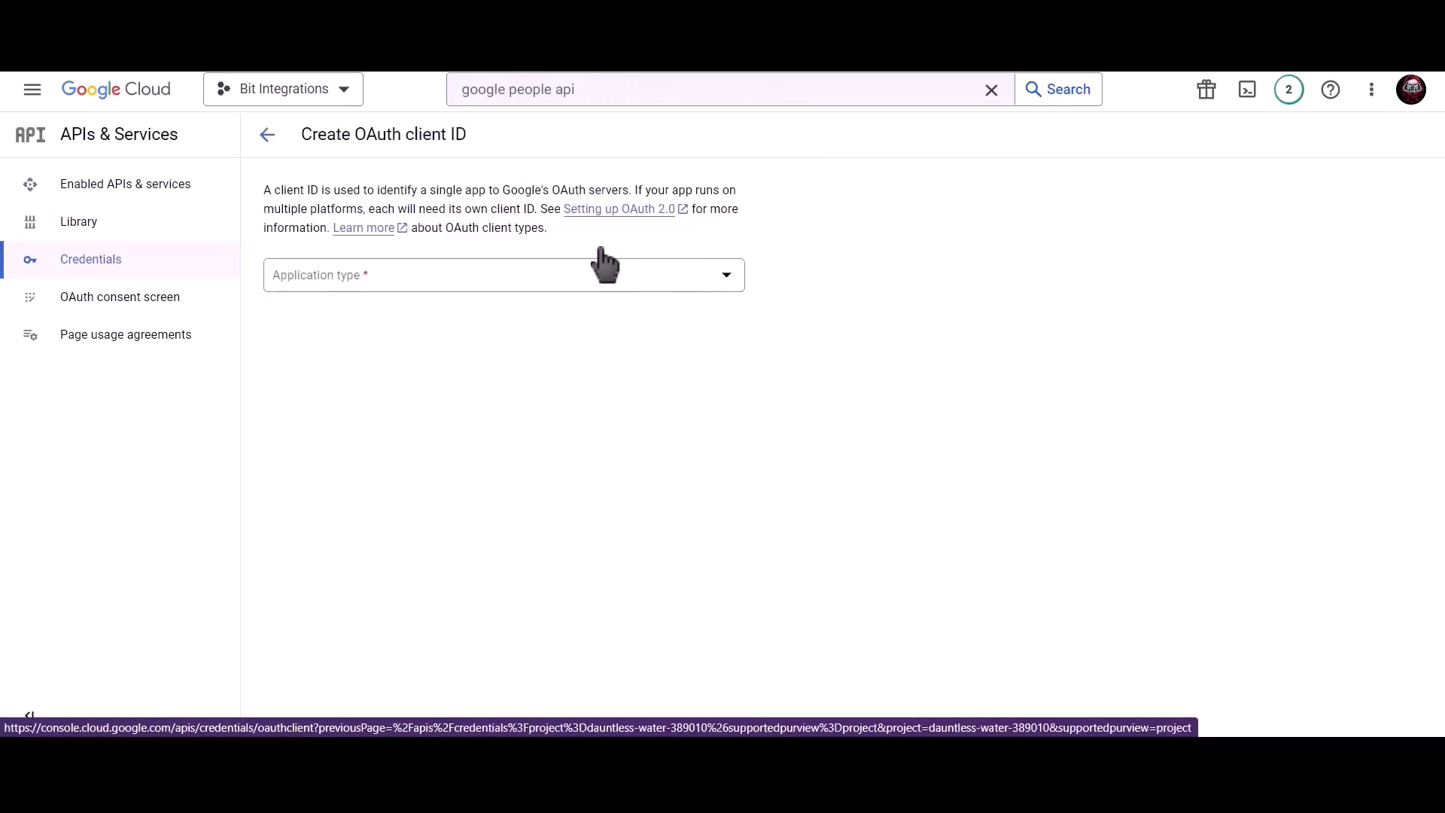
{"action": "left_click", "coordinate": [444, 278]}
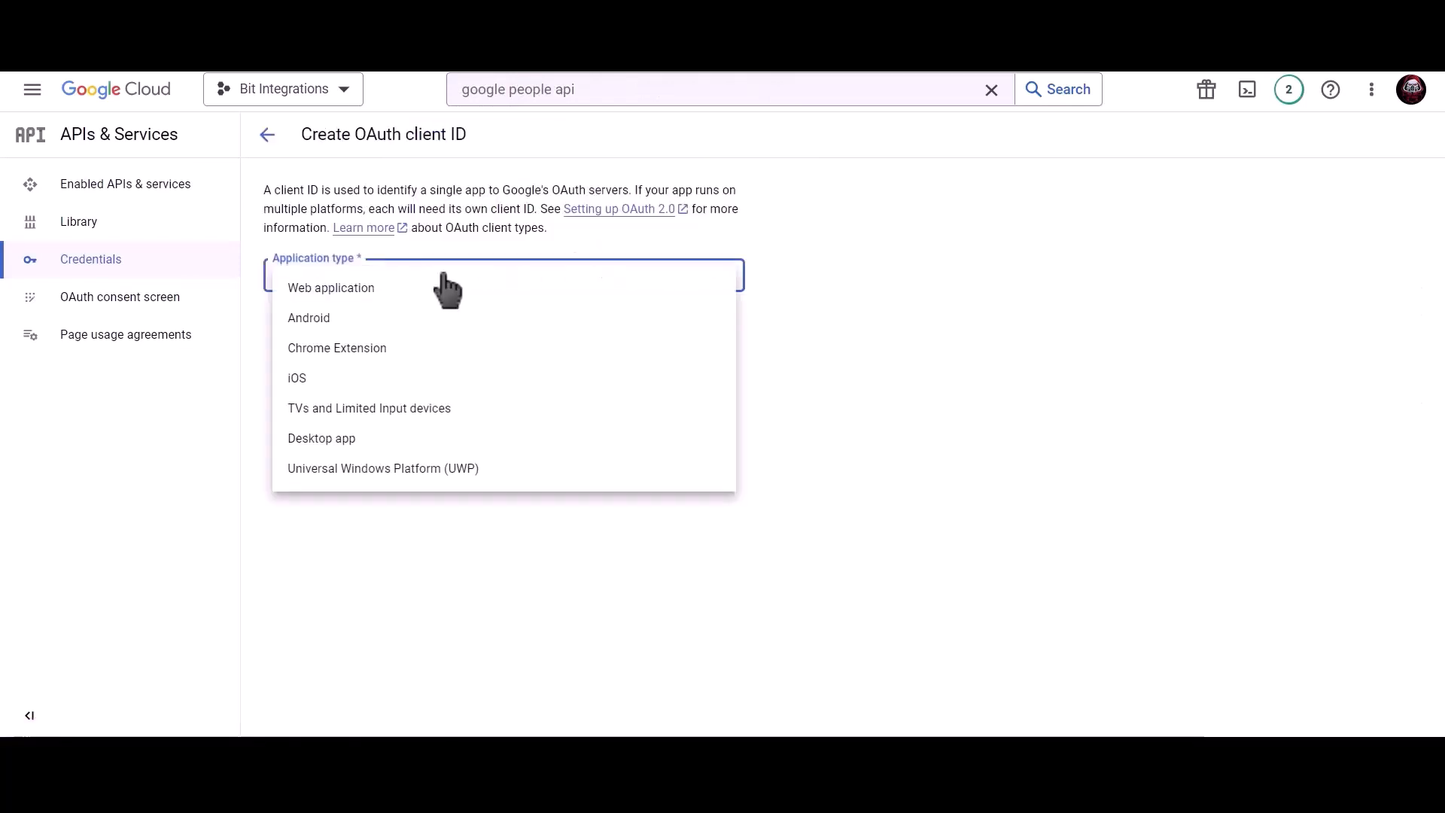
{"action": "left_click", "coordinate": [380, 289]}
{"action": "left_click", "coordinate": [374, 323]}
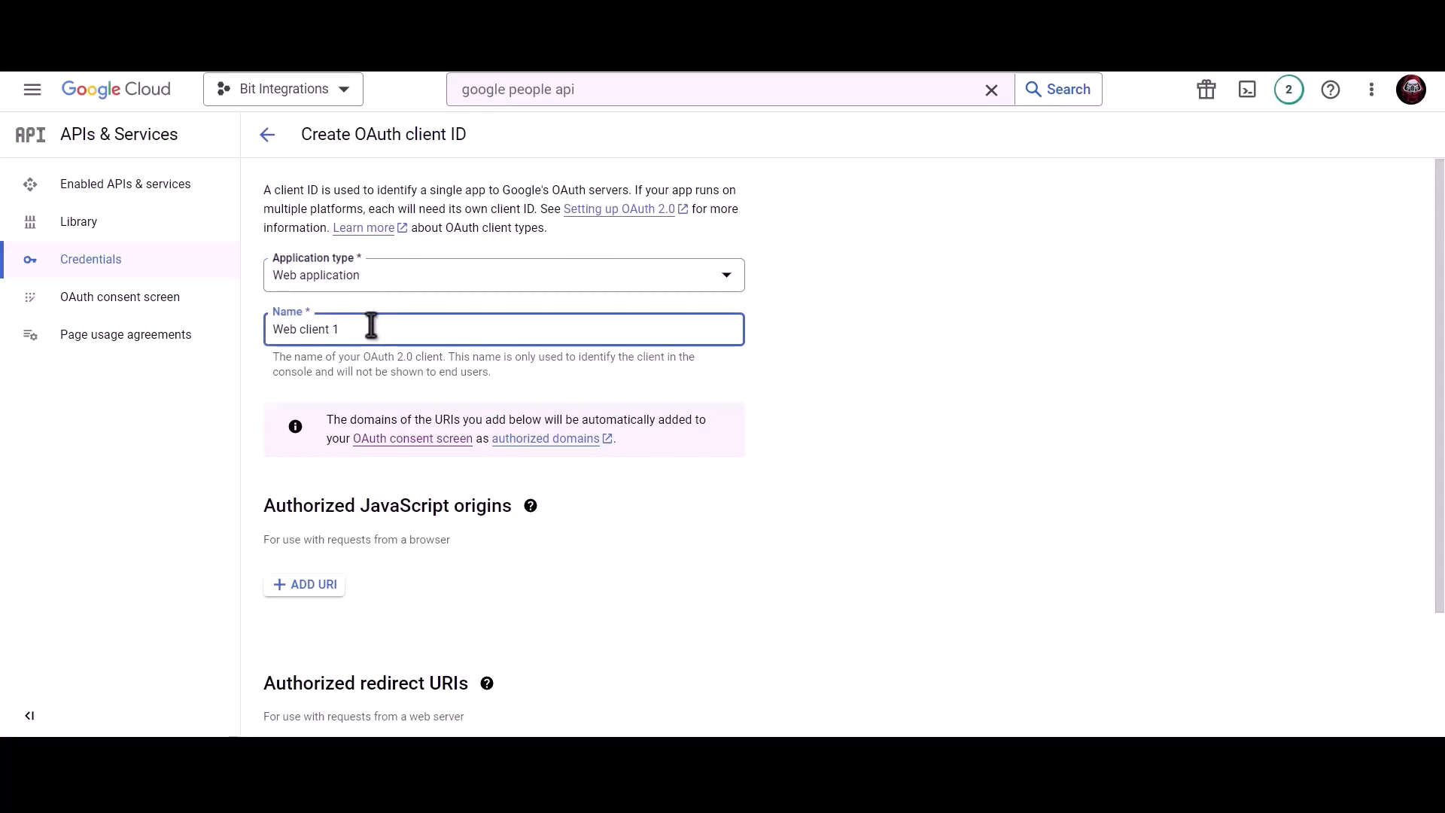
{"action": "triple_click", "coordinate": [426, 328]}
{"action": "type", "text": "Bit Integrations"}
Step: Copy the plugin's homepage URL and add an authorized JavaScript origin entry
{"action": "scroll", "coordinate": [426, 328], "scroll_direction": "down", "scroll_amount": 2}
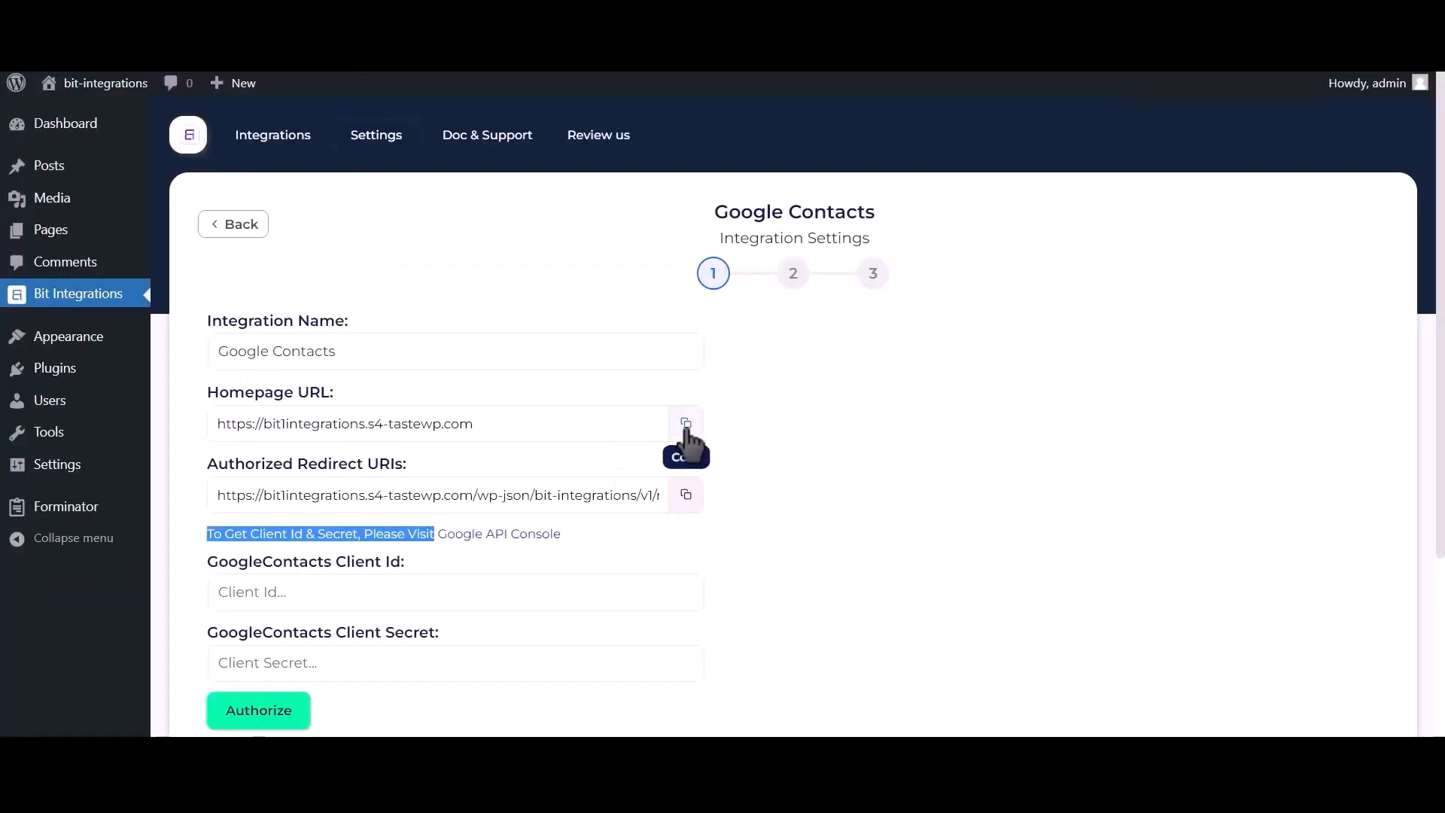
{"action": "left_click", "coordinate": [685, 424]}
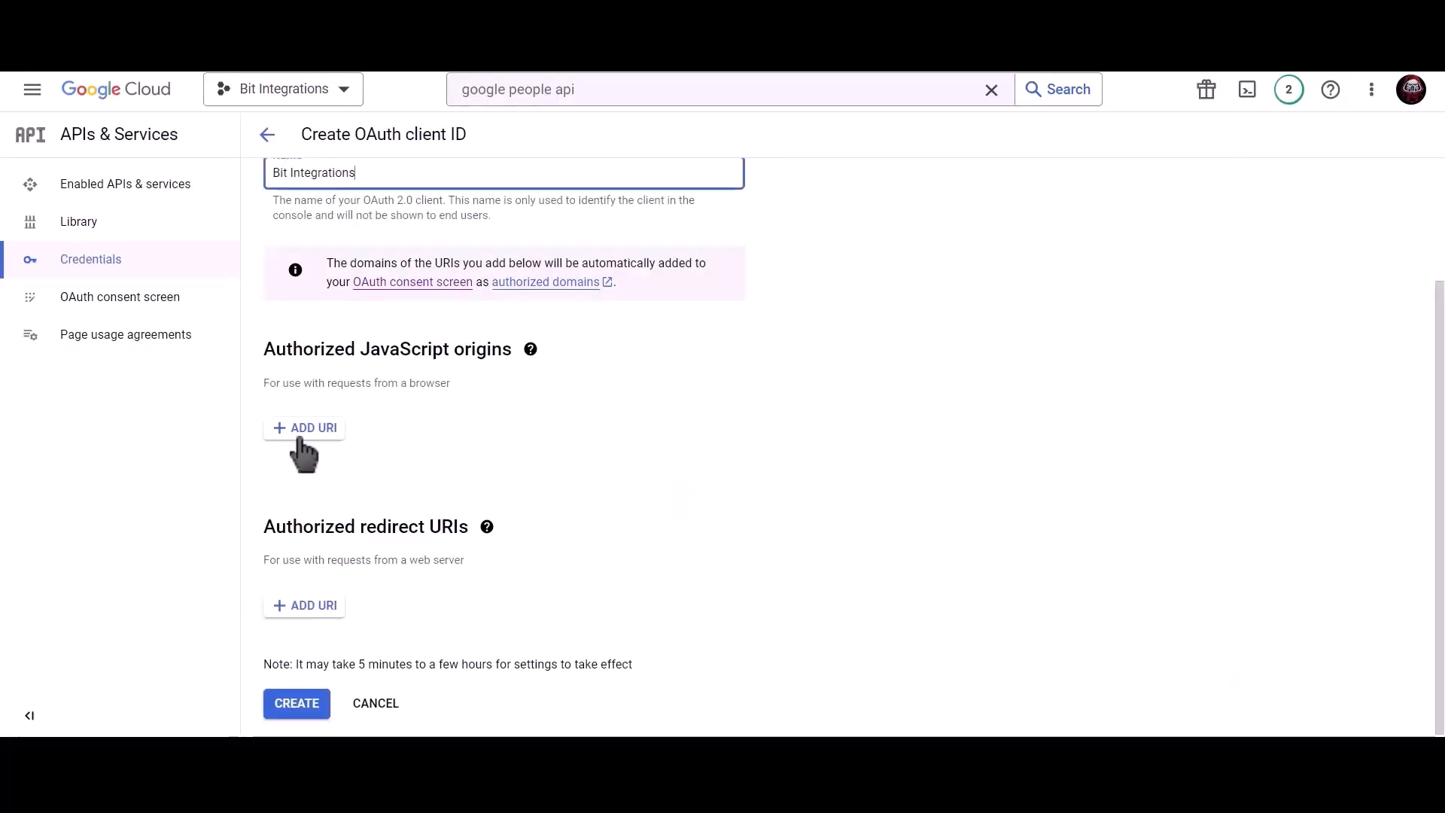
{"action": "left_click", "coordinate": [303, 427]}
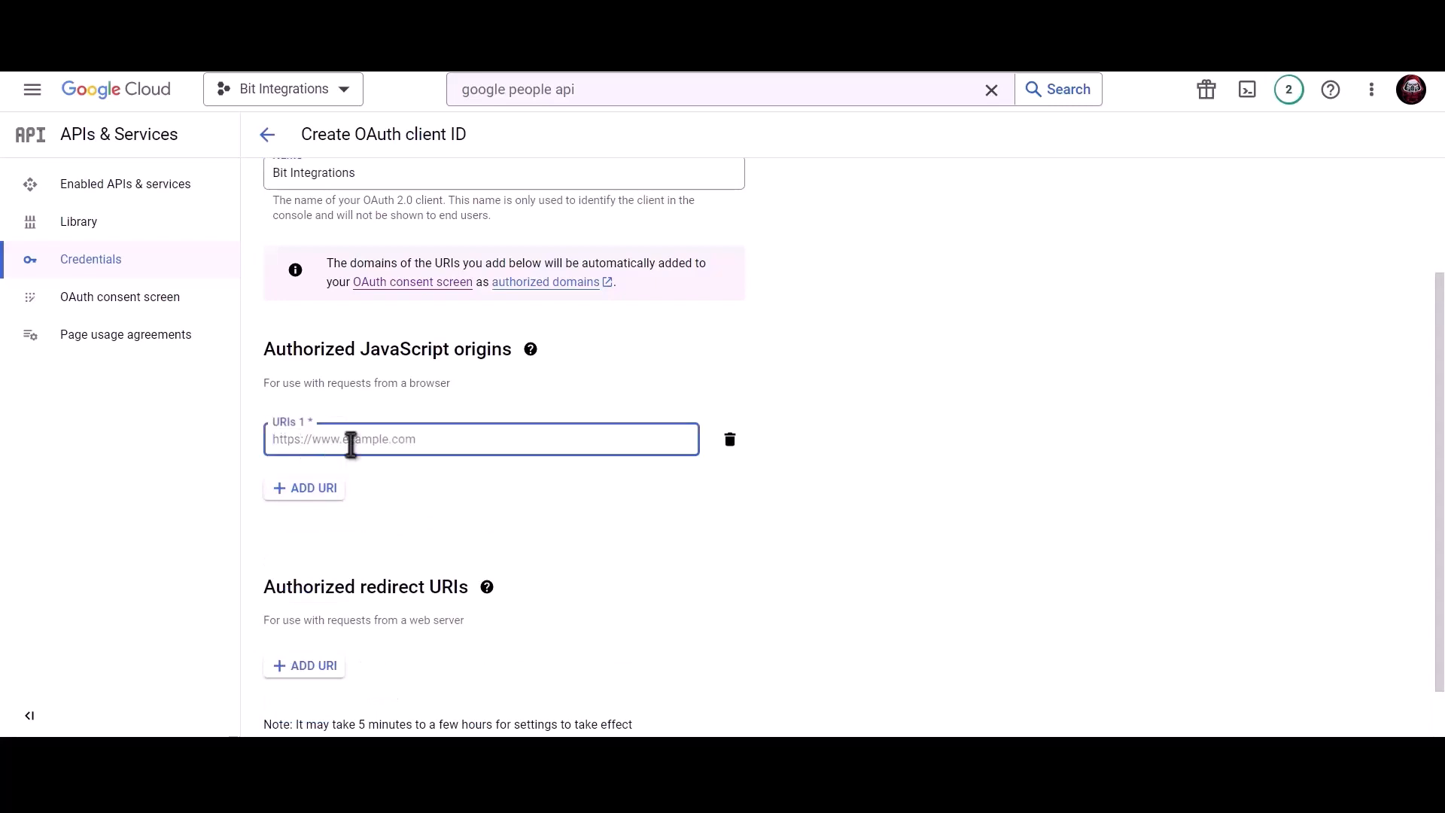
Step: Set the site's homepage URL as the authorized JavaScript origin
{"action": "key", "text": "ctrl+v"}
{"action": "left_click", "coordinate": [435, 482]}
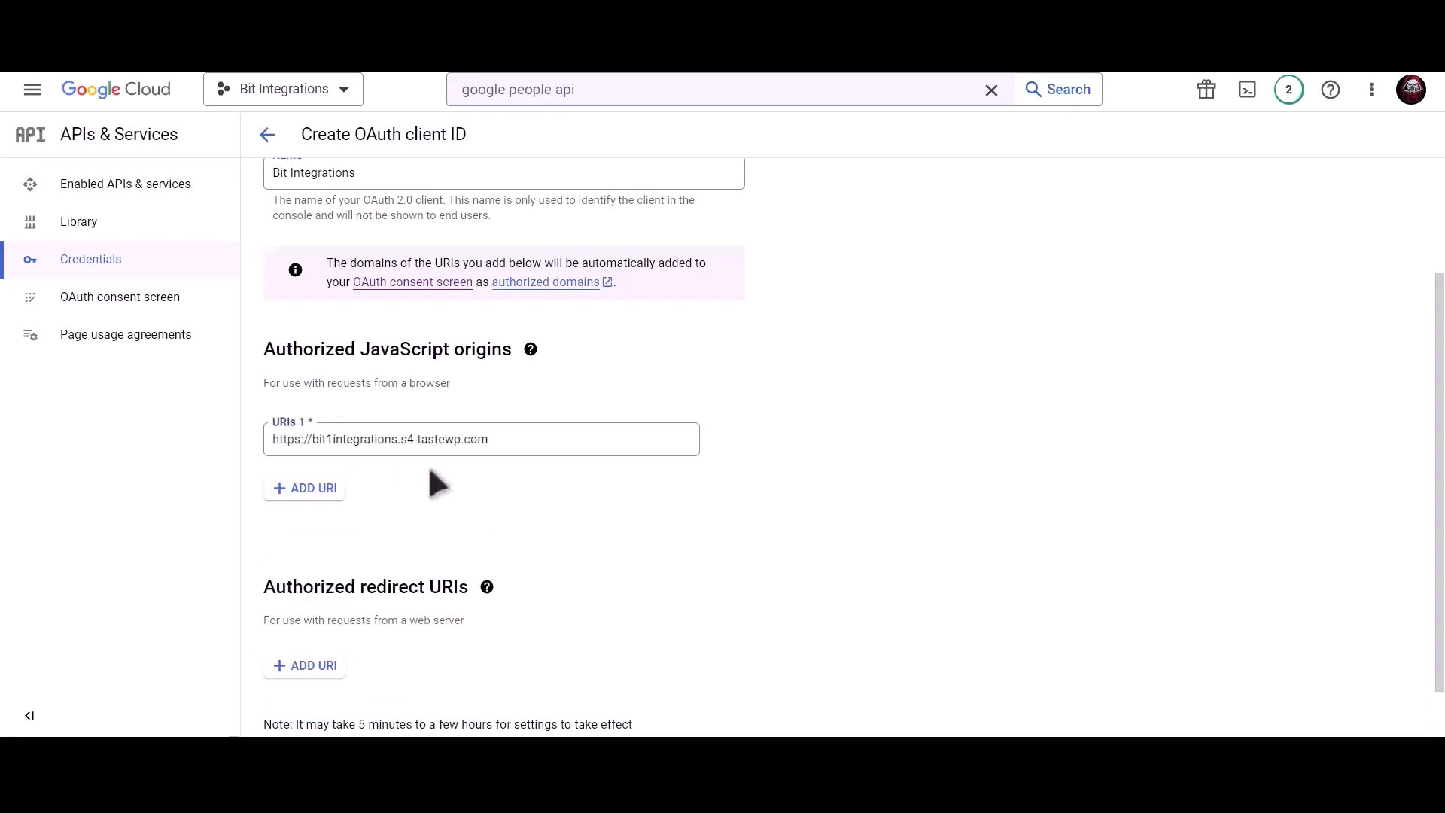
{"action": "scroll", "coordinate": [435, 482], "scroll_direction": "down", "scroll_amount": 1}
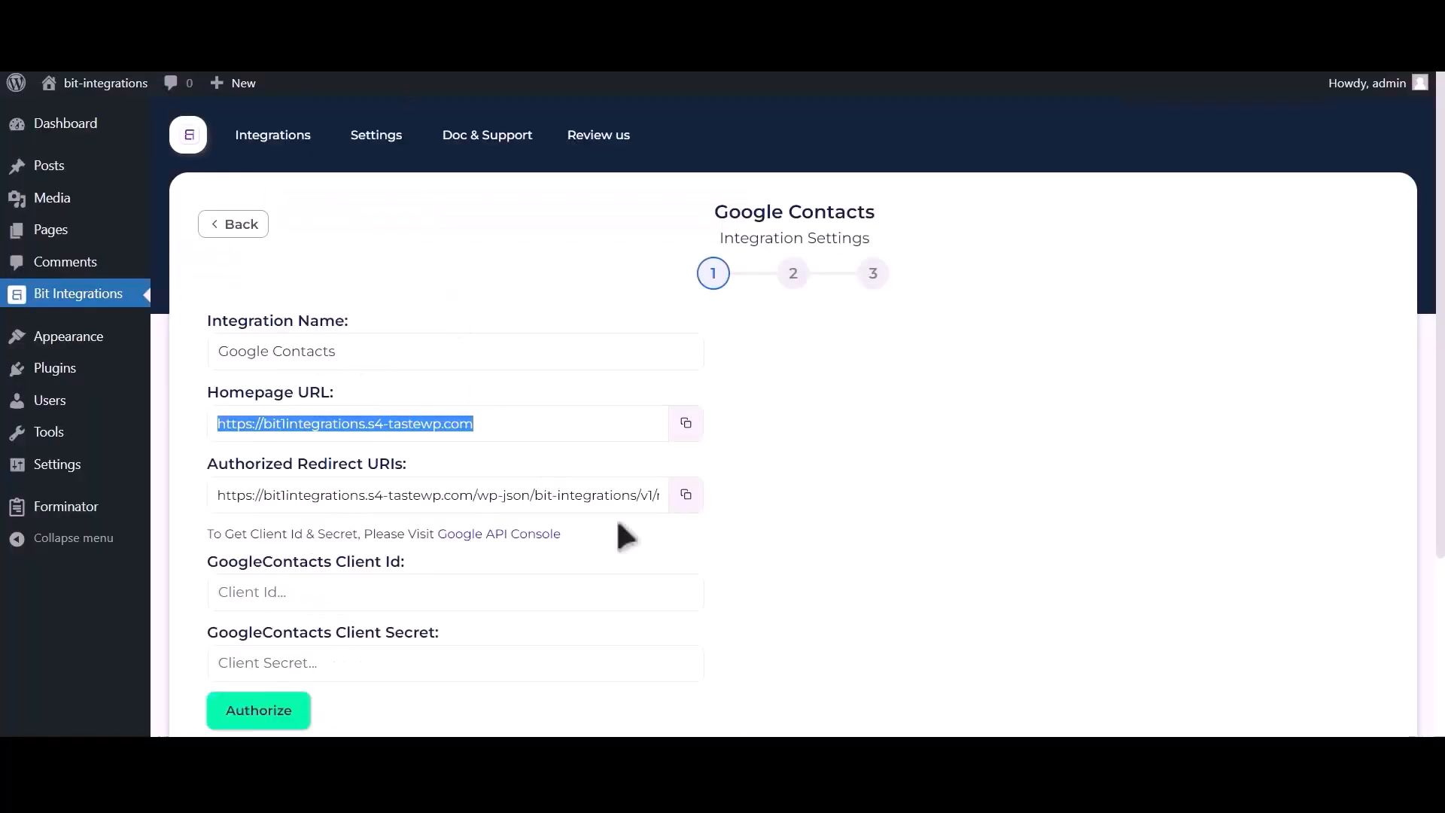
Step: Add the plugin's redirect URI as an authorized redirect URI and create the client
{"action": "left_click", "coordinate": [686, 495]}
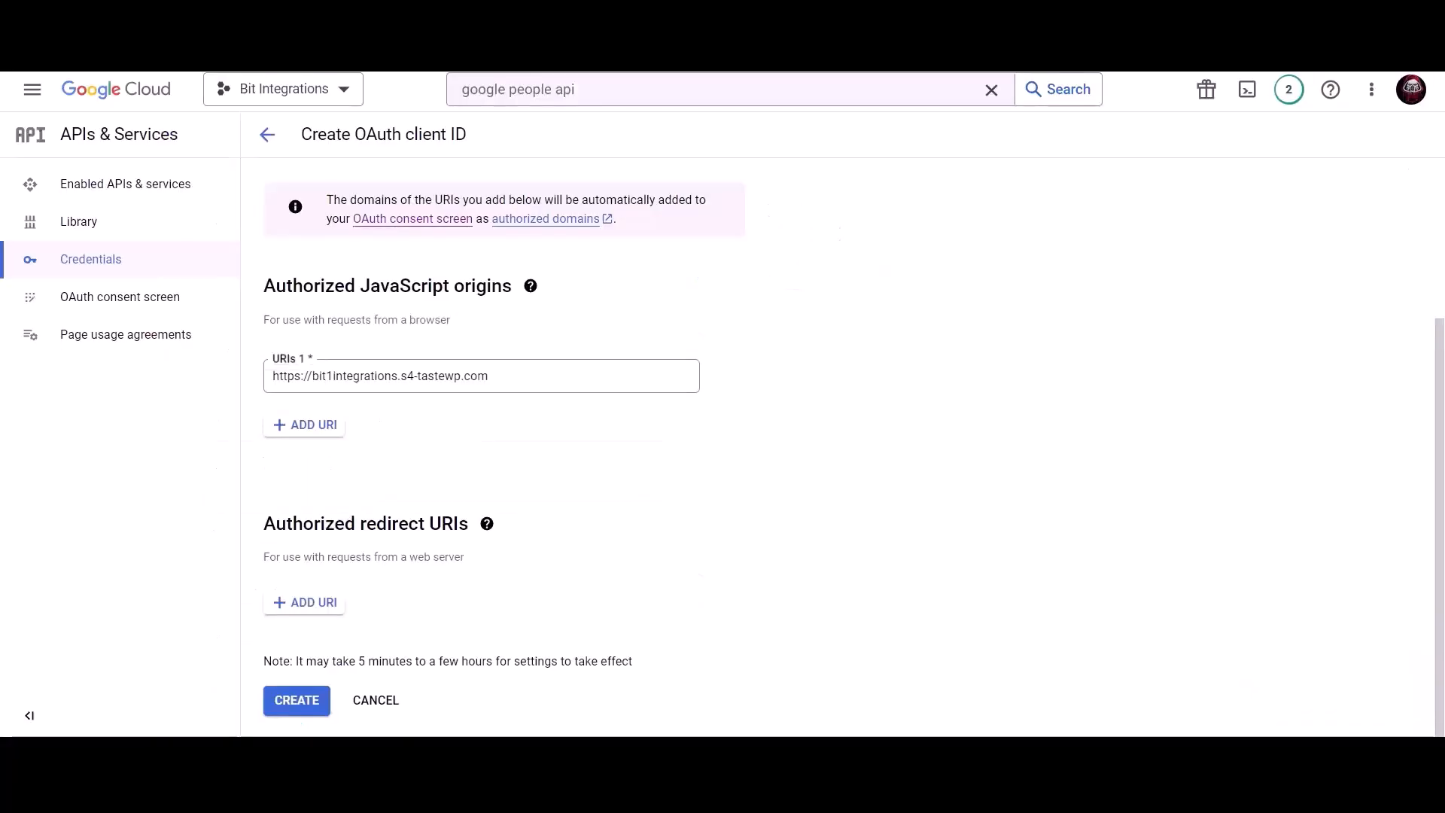
{"action": "left_click", "coordinate": [308, 606]}
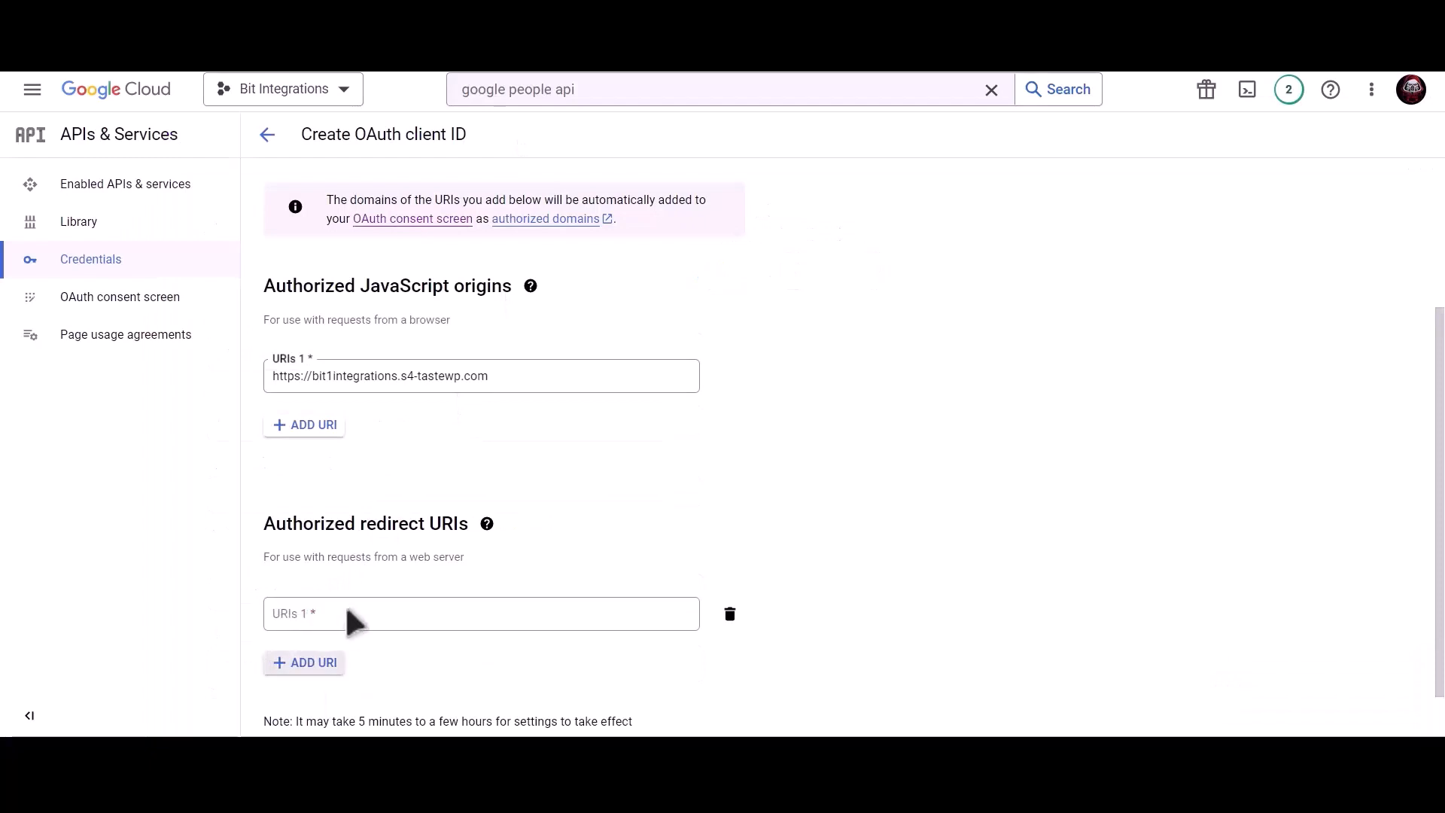
{"action": "left_click", "coordinate": [348, 613]}
{"action": "key", "text": "ctrl+v"}
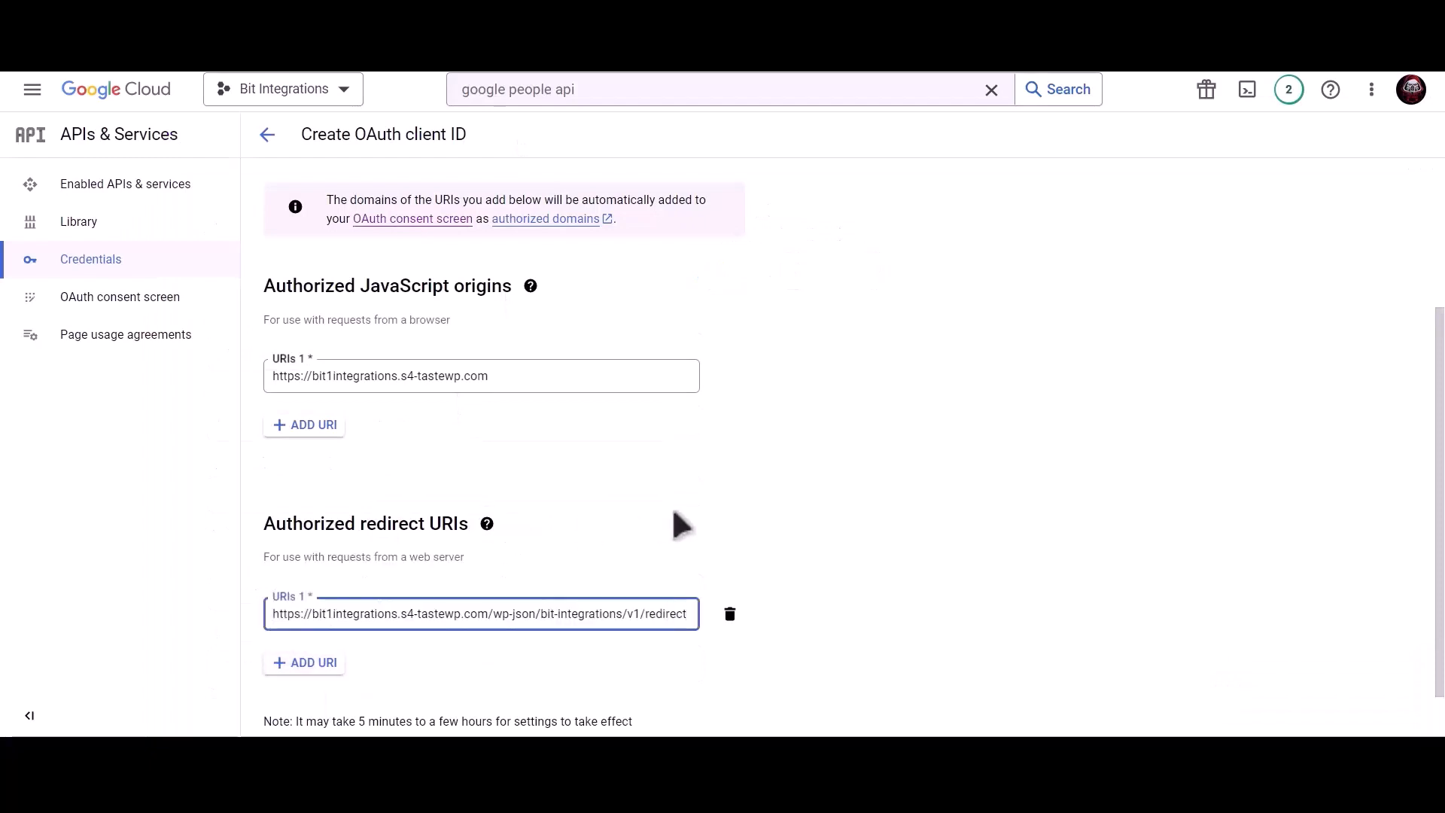
{"action": "scroll", "coordinate": [673, 512], "scroll_direction": "down", "scroll_amount": 1}
{"action": "left_click", "coordinate": [309, 701]}
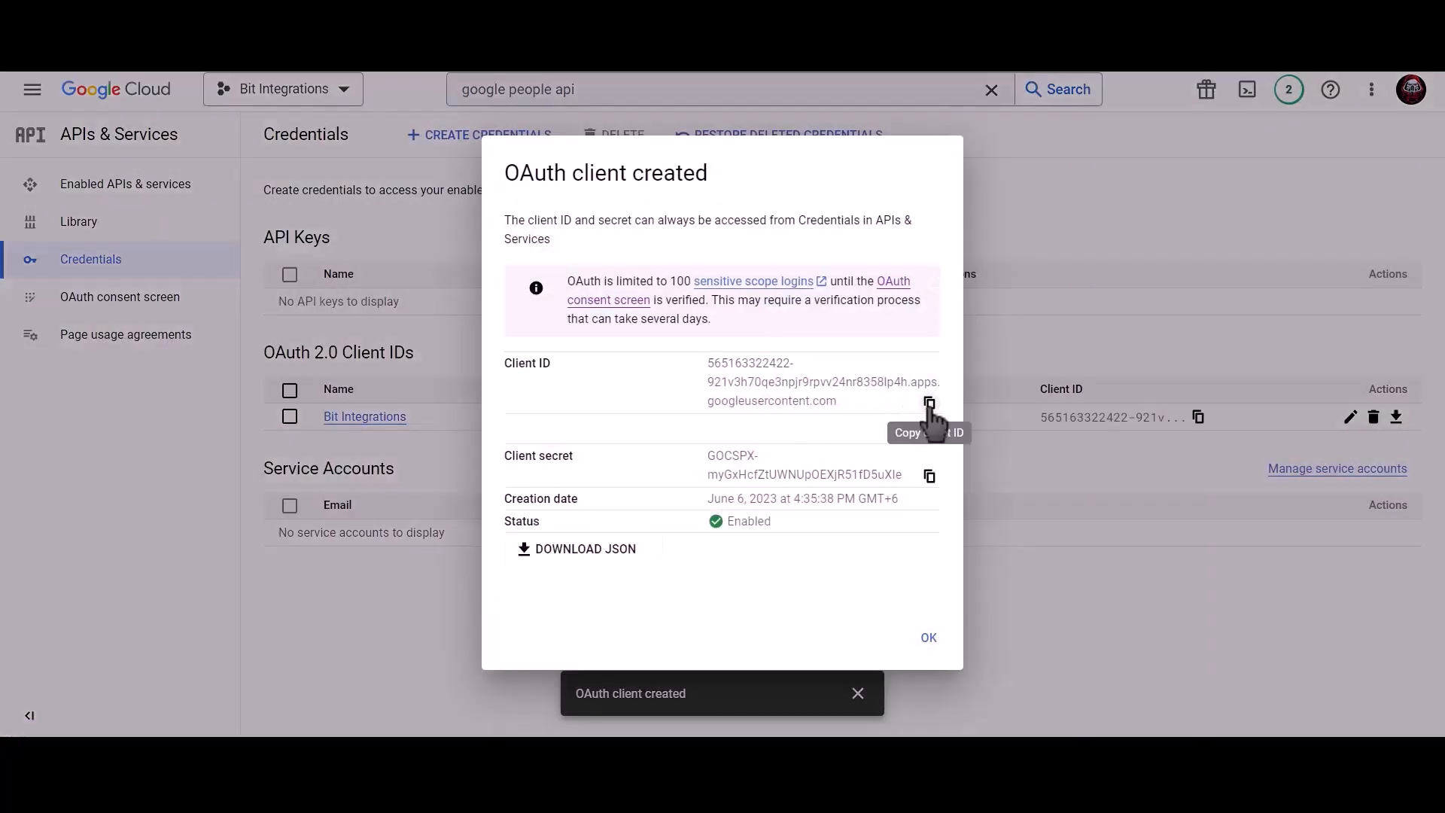
Step: Paste the new client ID and secret into the plugin and authorize with a Google account
{"action": "left_click", "coordinate": [930, 403]}
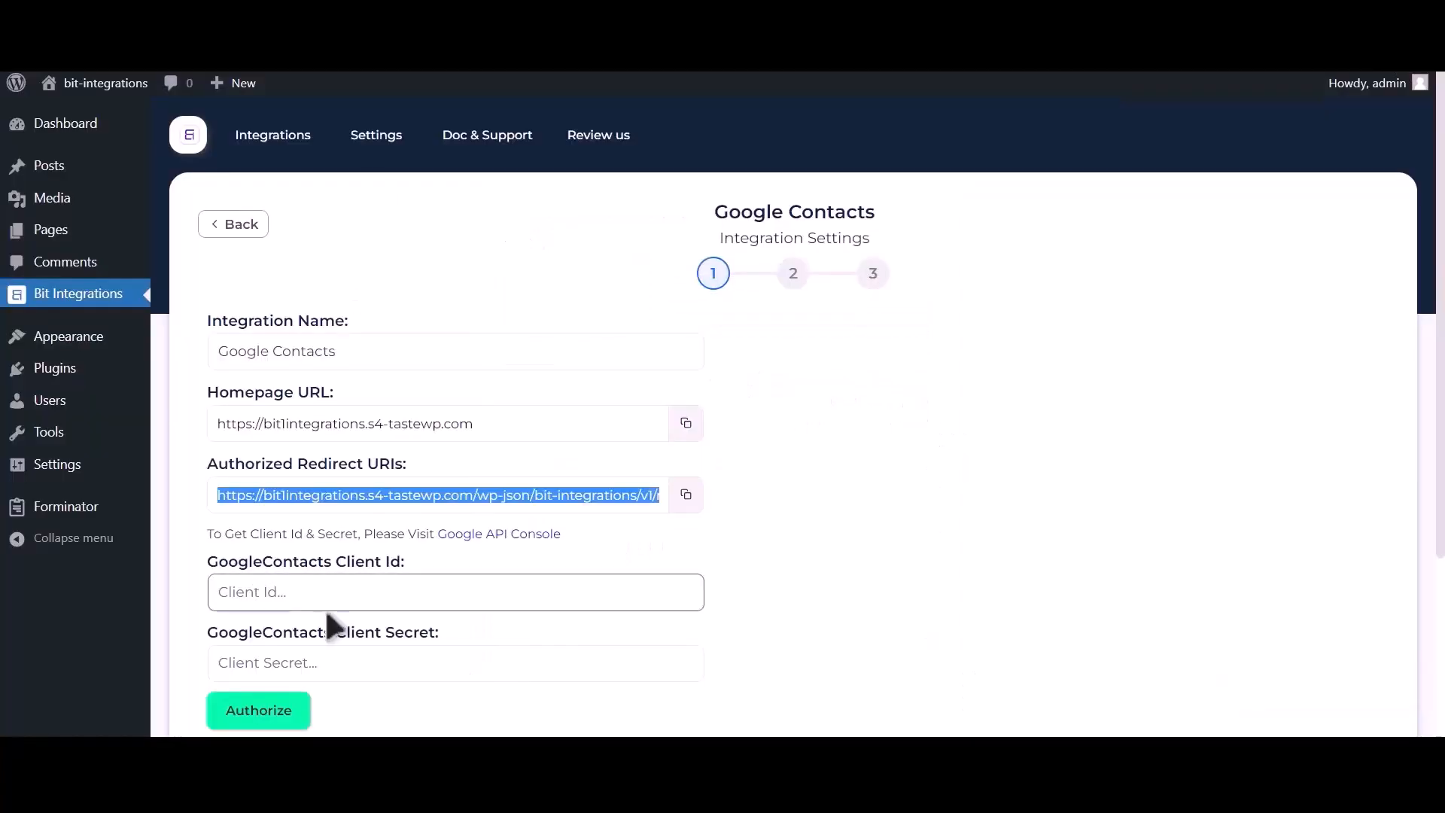
{"action": "left_click", "coordinate": [340, 594]}
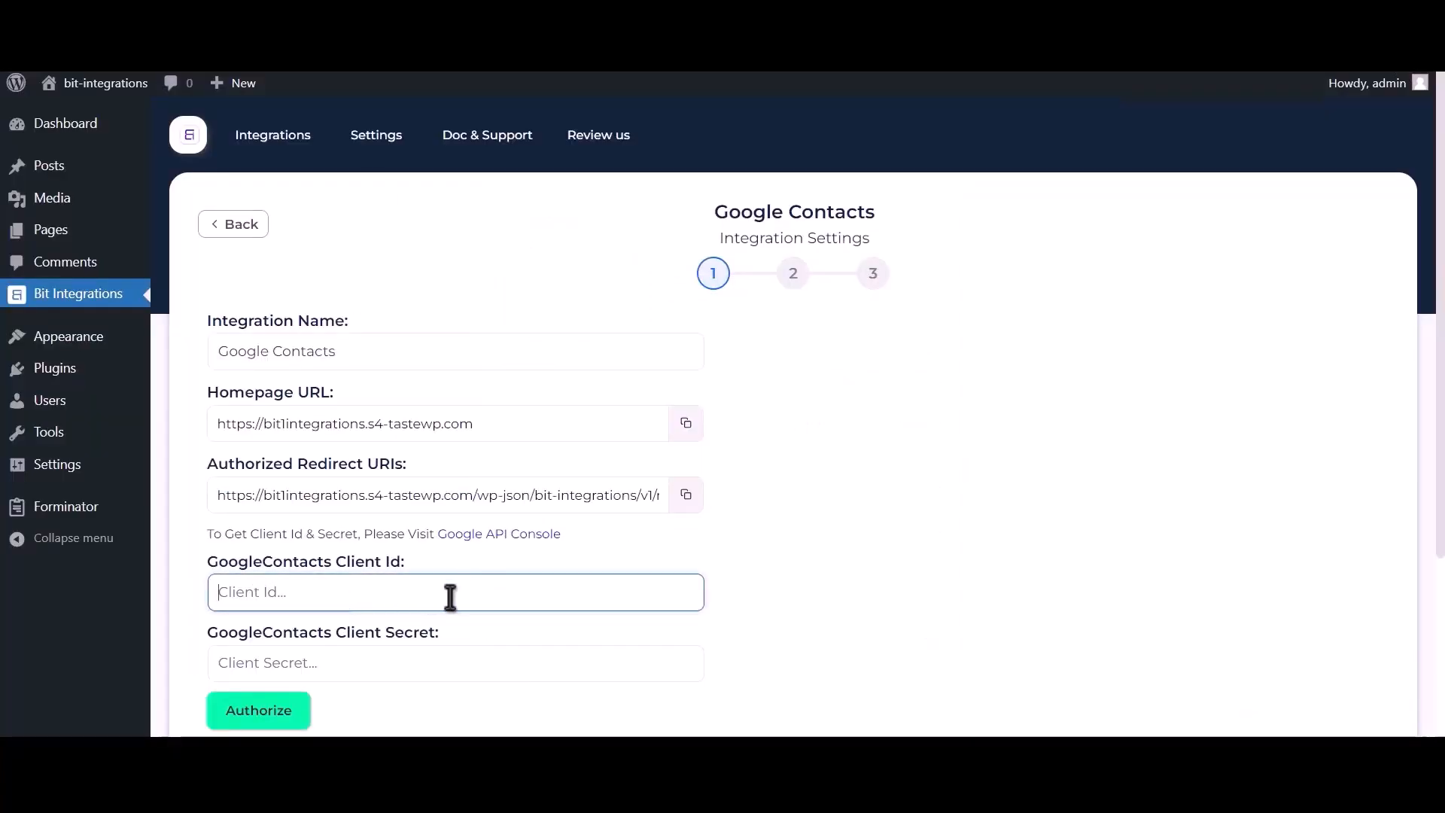
{"action": "key", "text": "ctrl+v"}
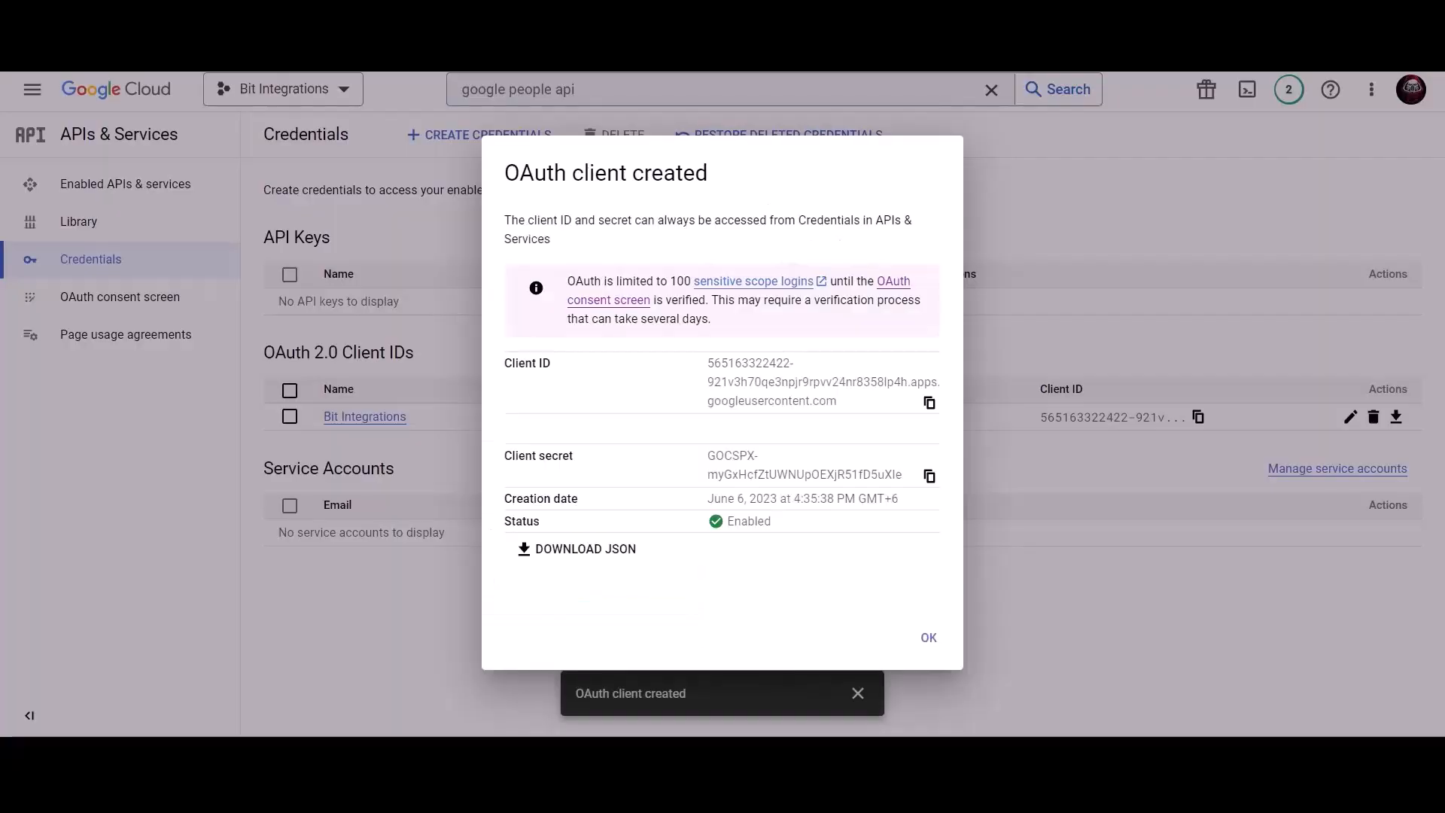
{"action": "left_click", "coordinate": [929, 476]}
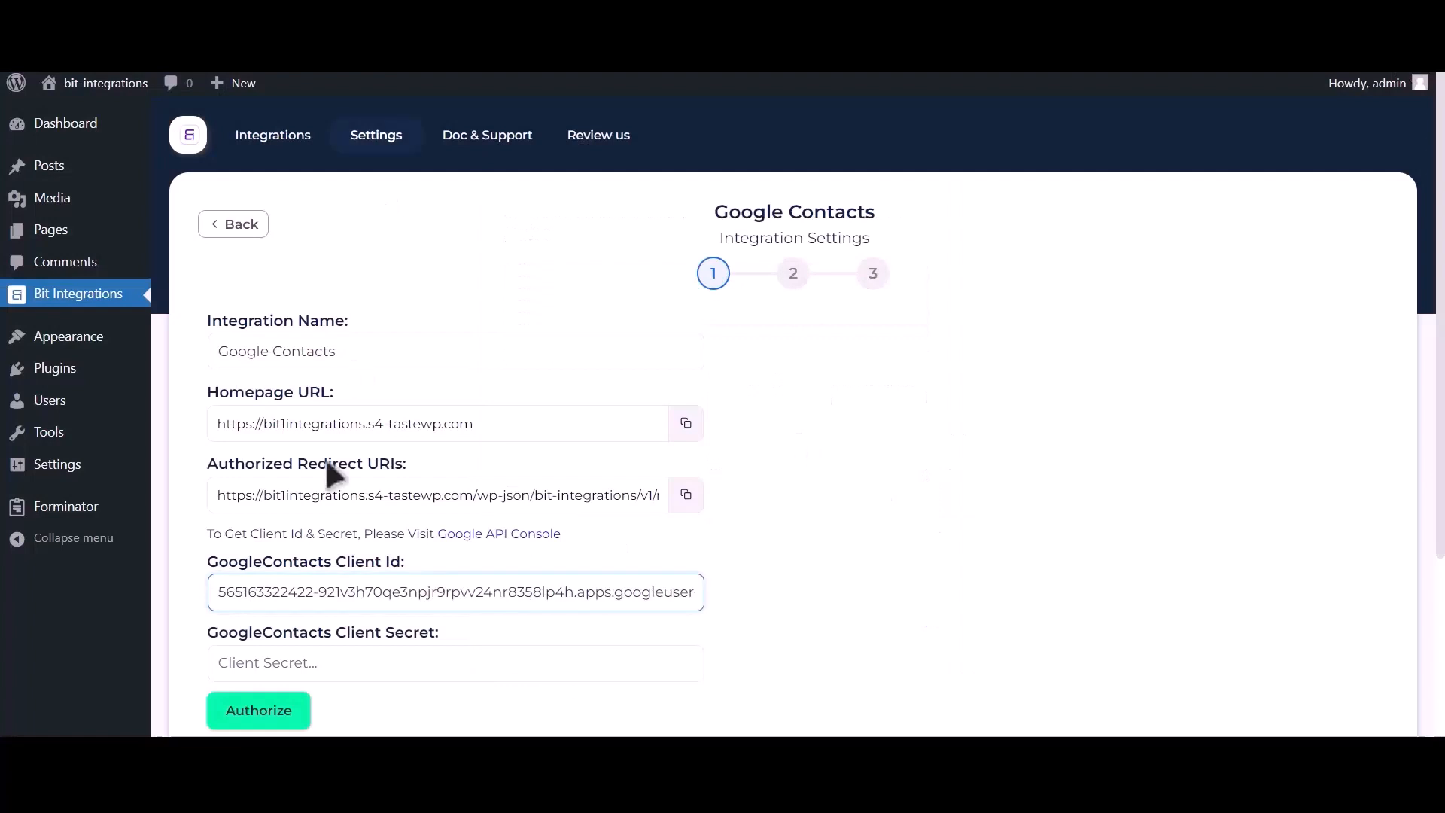
{"action": "left_click", "coordinate": [391, 662]}
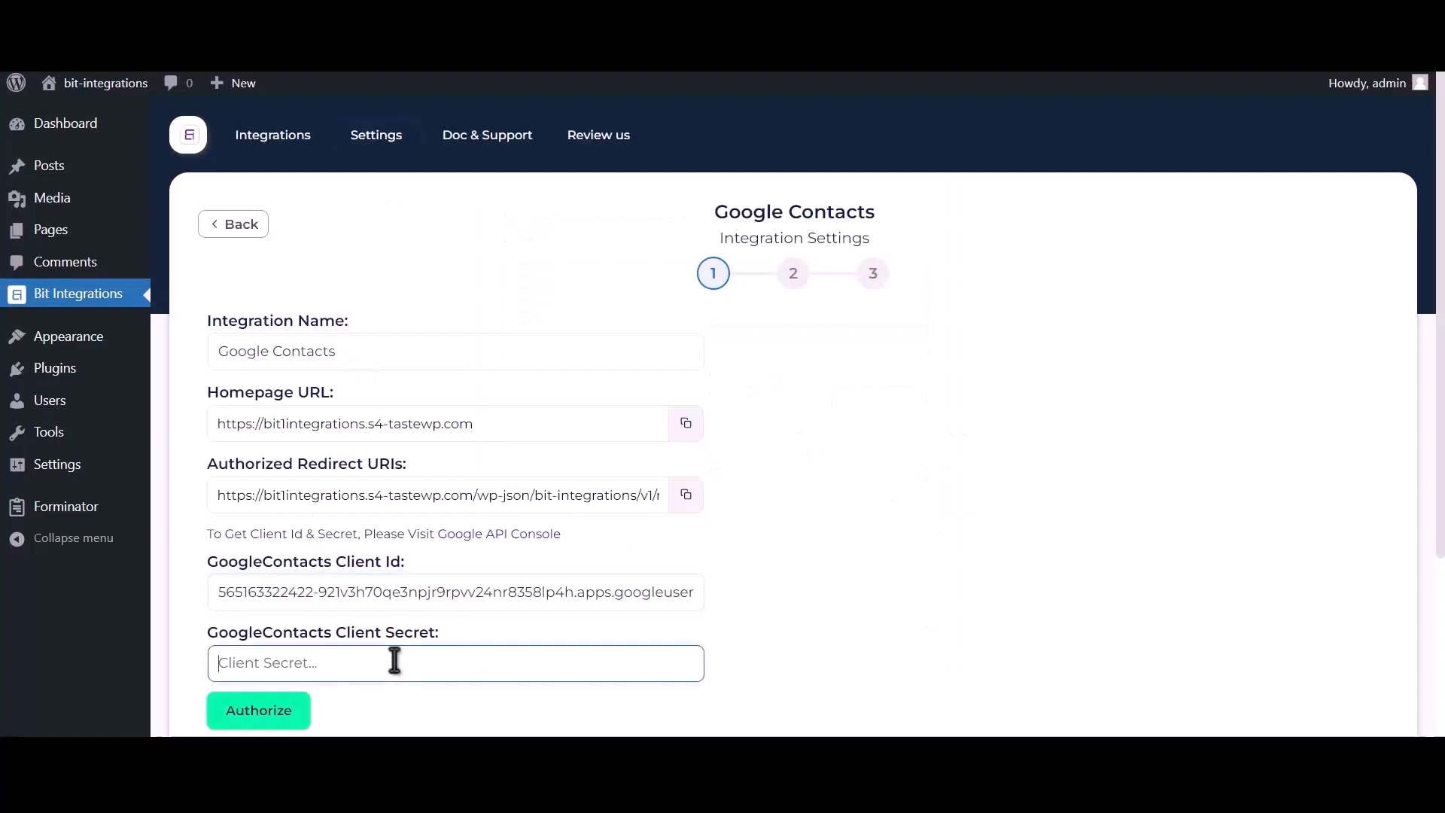
{"action": "key", "text": "ctrl+v"}
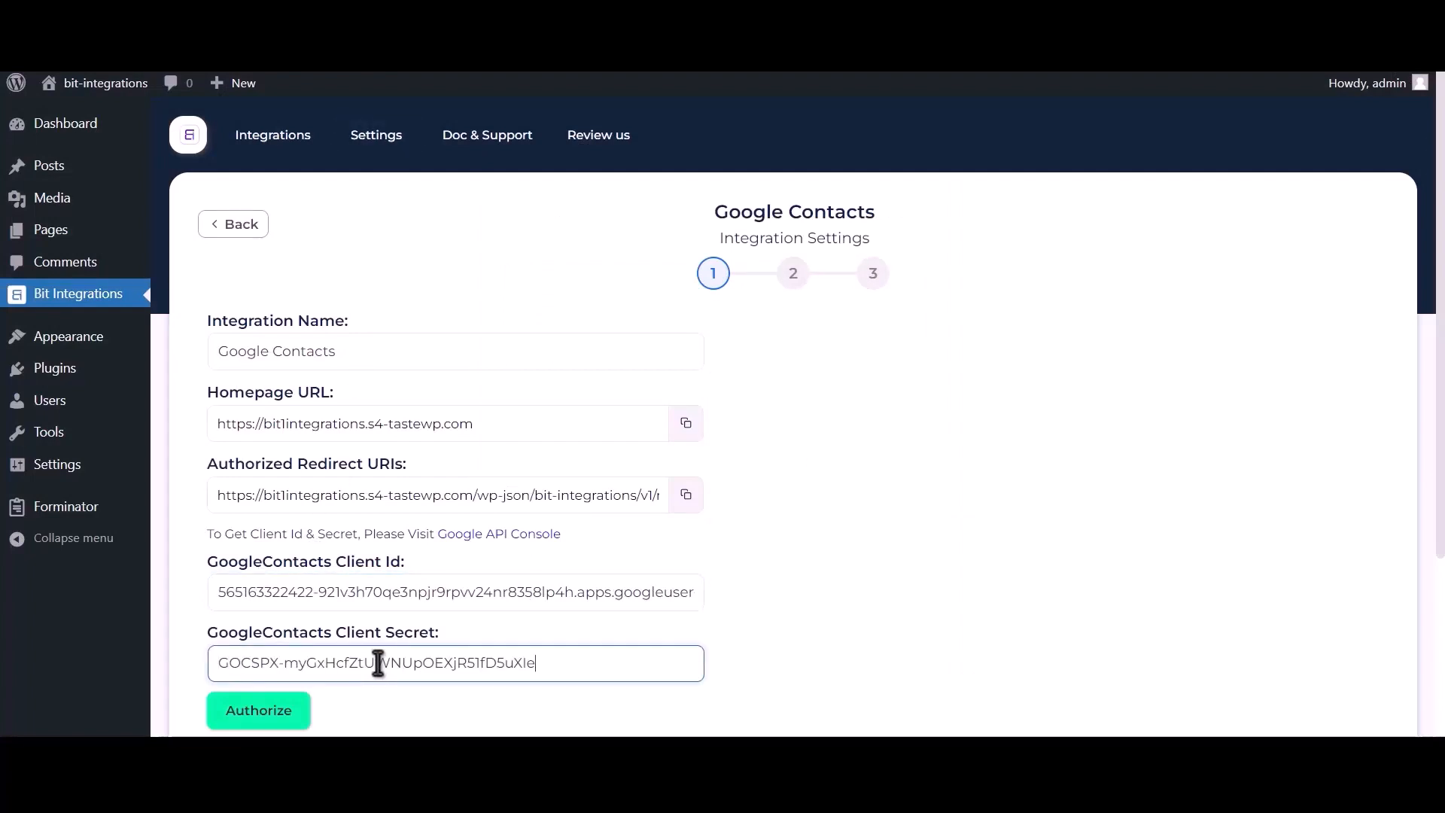
{"action": "left_click", "coordinate": [264, 712]}
{"action": "left_click", "coordinate": [216, 218]}
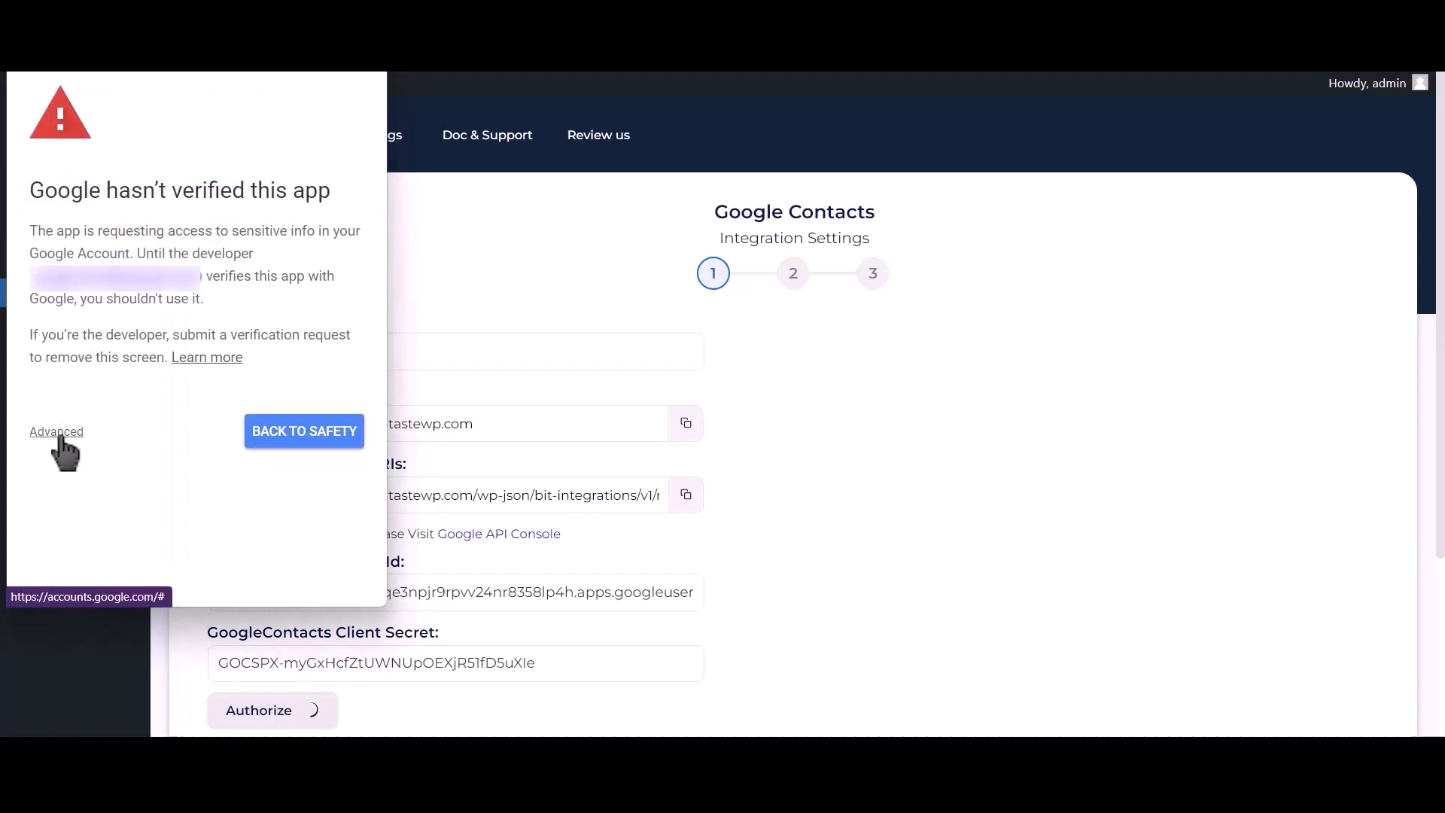
Step: Proceed past the unverified-app warning and grant the site access to Google Contacts
{"action": "left_click", "coordinate": [60, 436]}
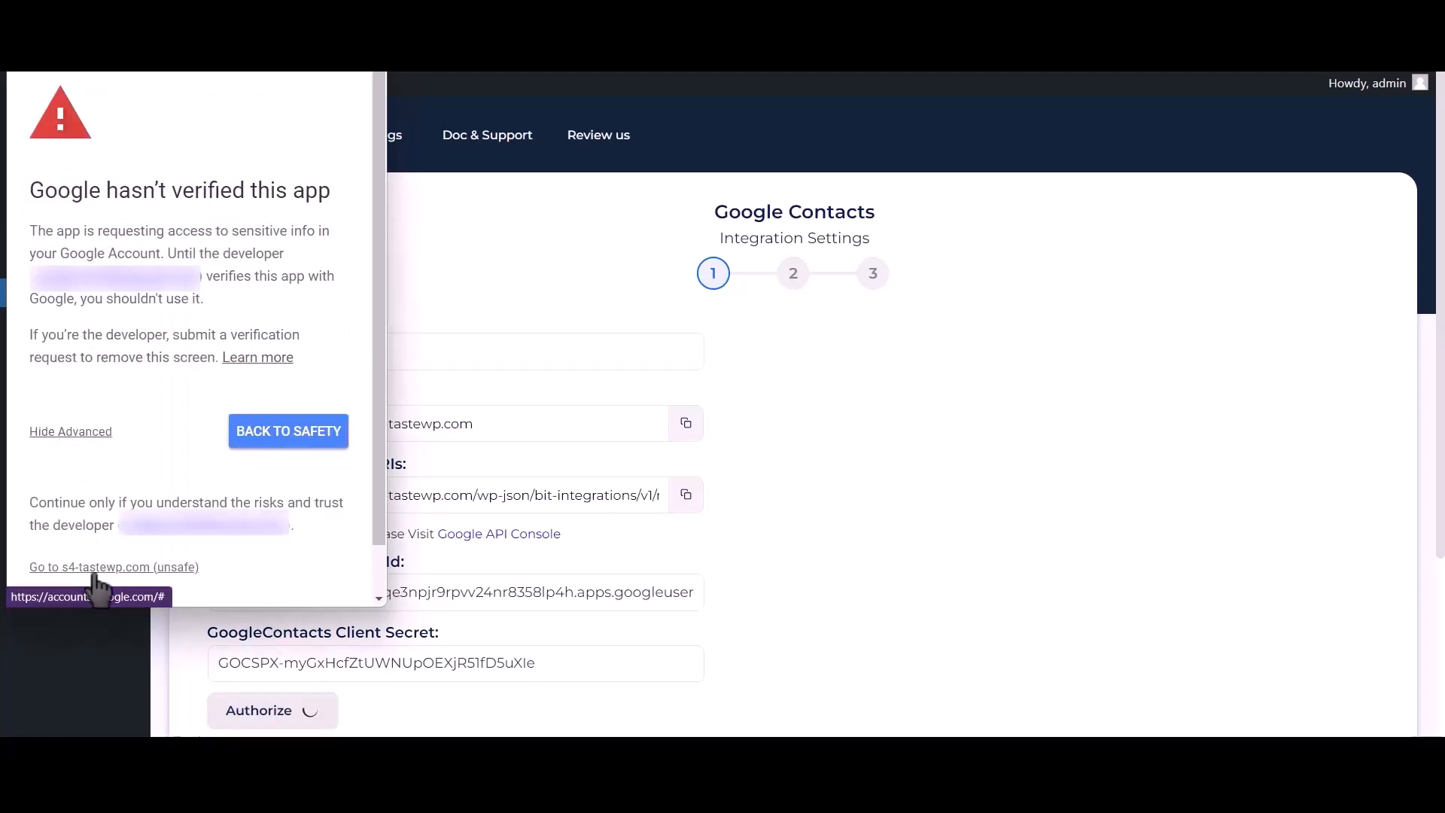
{"action": "left_click", "coordinate": [158, 568]}
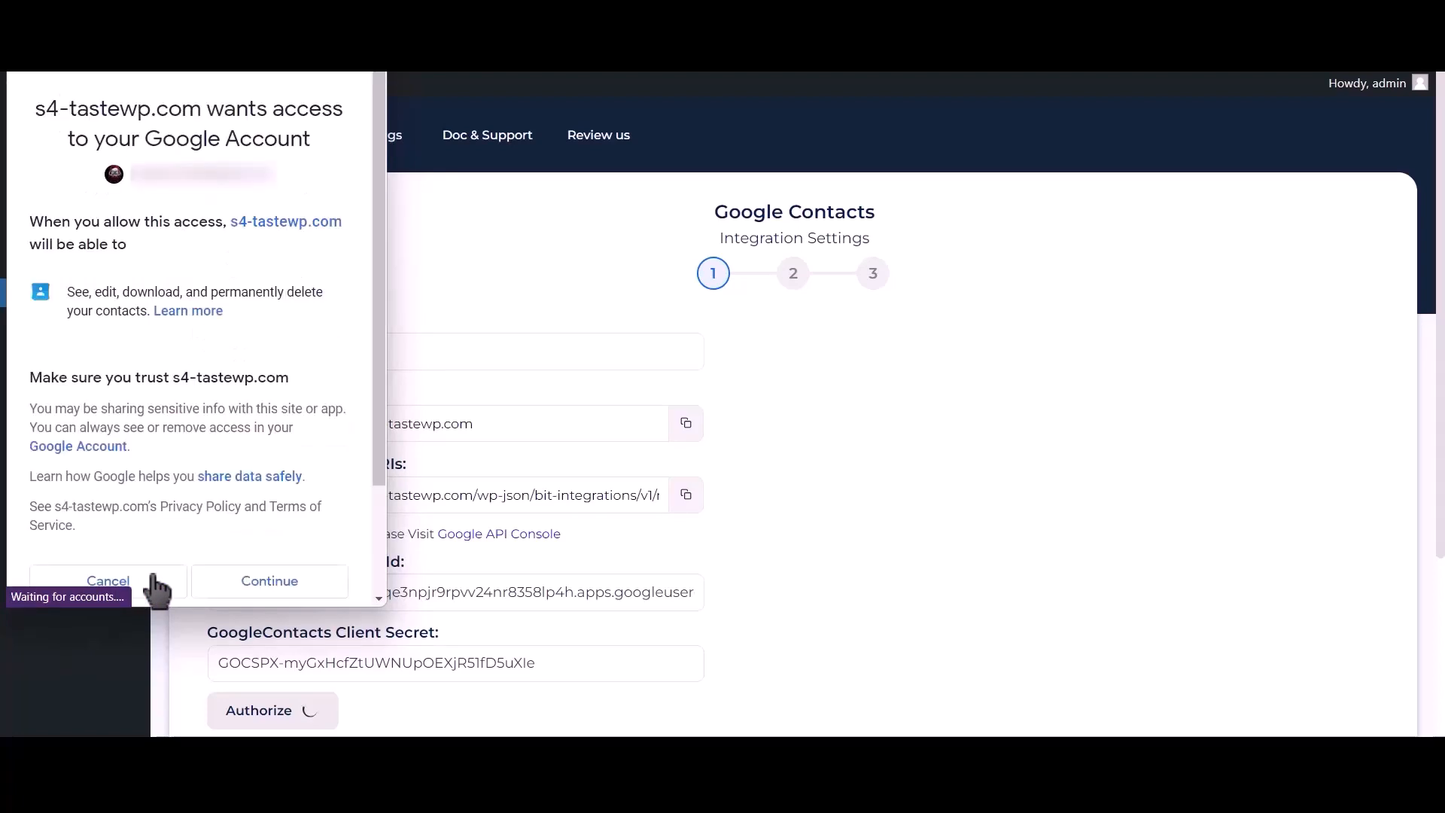
{"action": "left_click", "coordinate": [268, 589]}
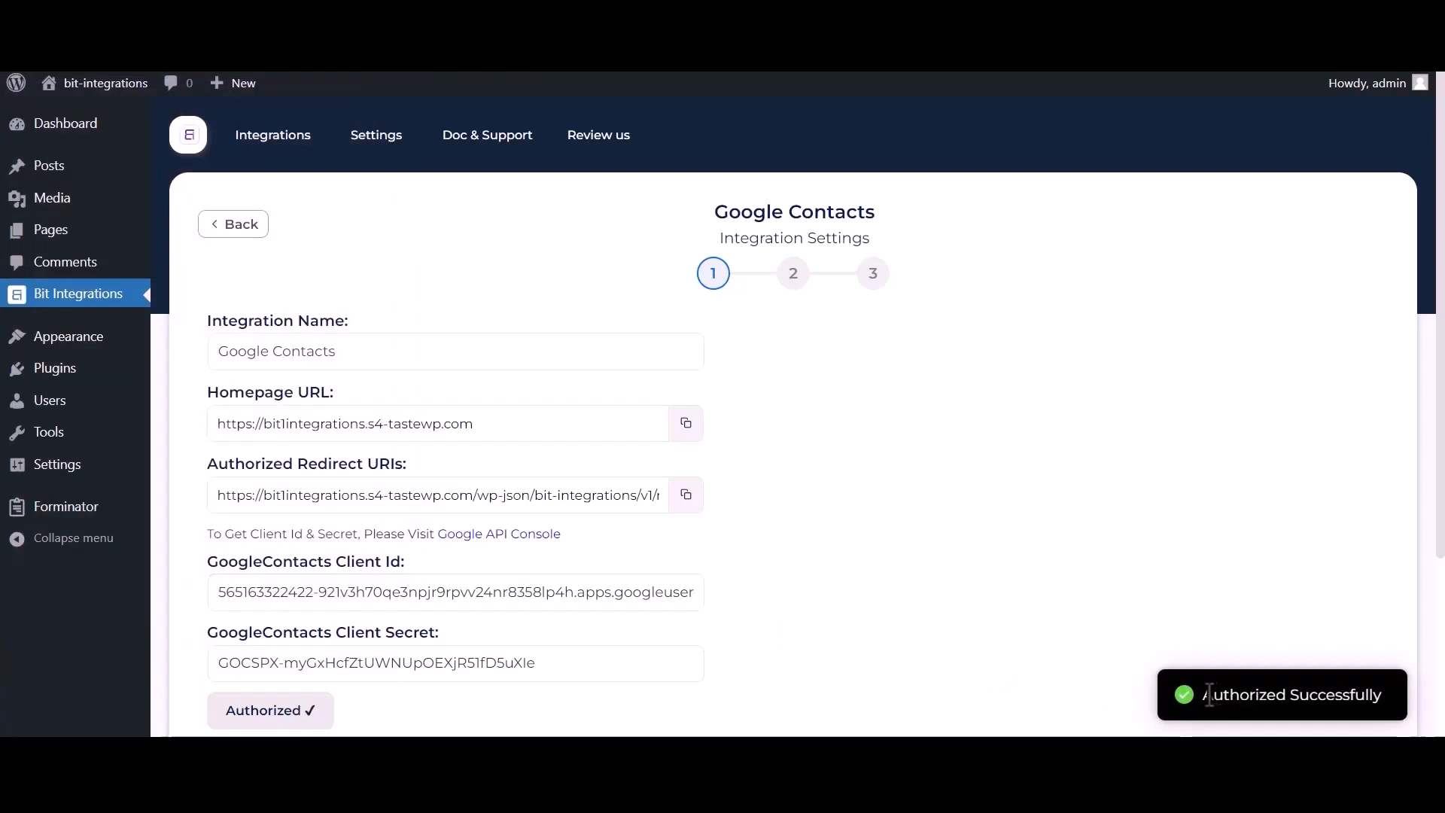
{"action": "left_click_drag", "start_coordinate": [1224, 698], "coordinate": [1376, 690]}
Step: Choose the Create a contact action and map Phone Number-1 and Name-1 to phone and name
{"action": "scroll", "coordinate": [1128, 602], "scroll_direction": "down", "scroll_amount": 3}
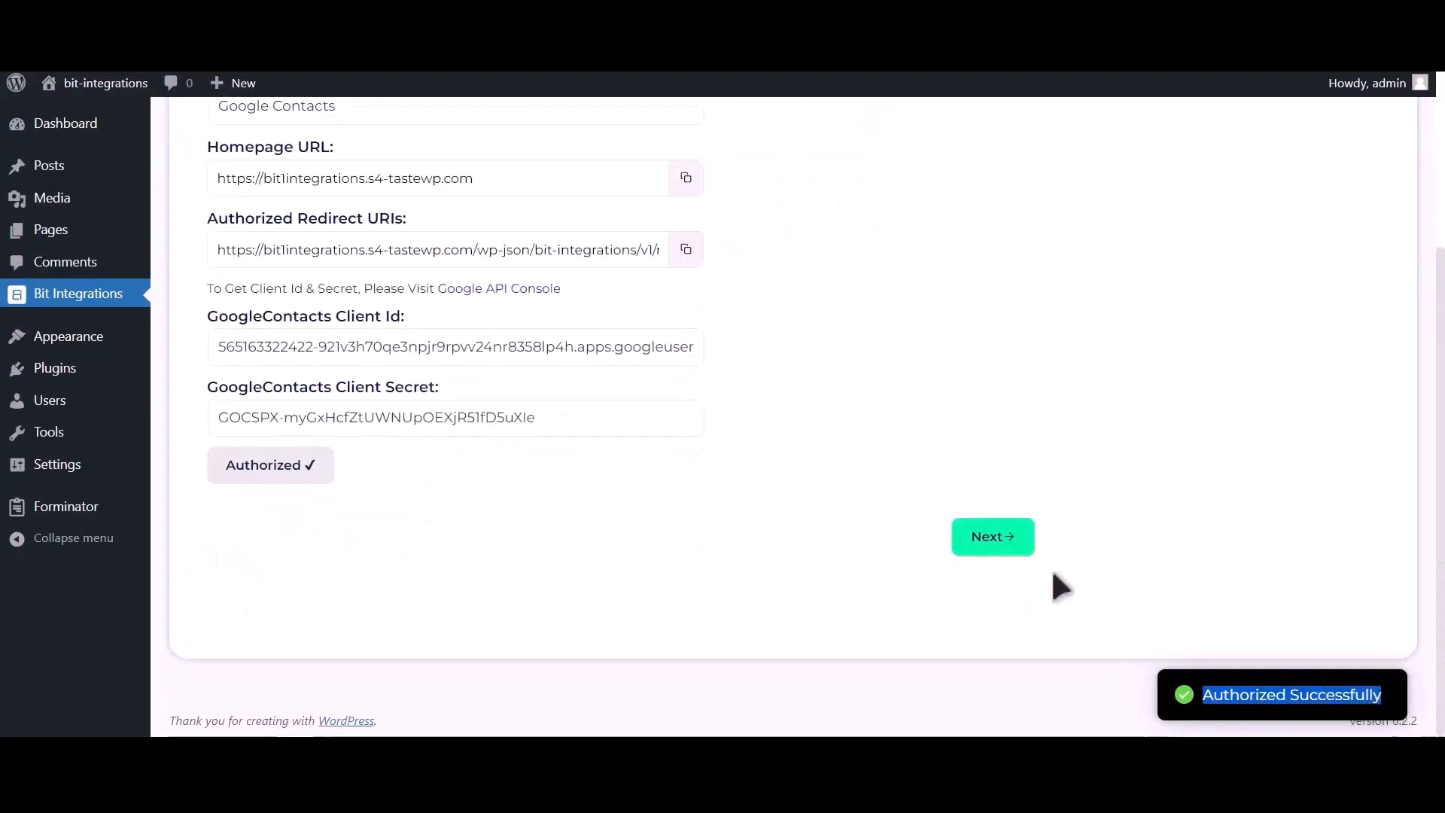
{"action": "left_click", "coordinate": [1017, 553]}
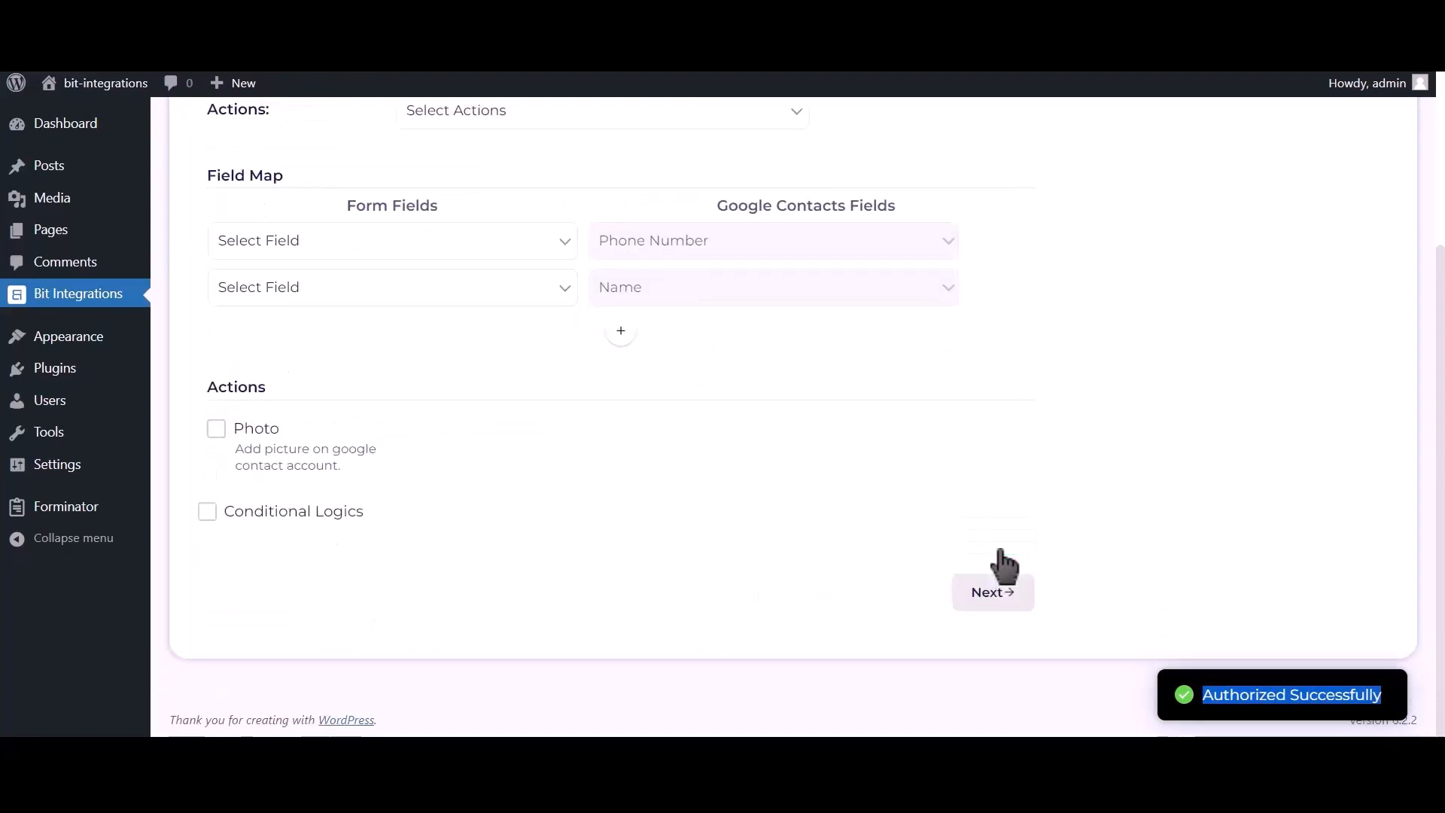
{"action": "scroll", "coordinate": [619, 377], "scroll_direction": "up", "scroll_amount": 3}
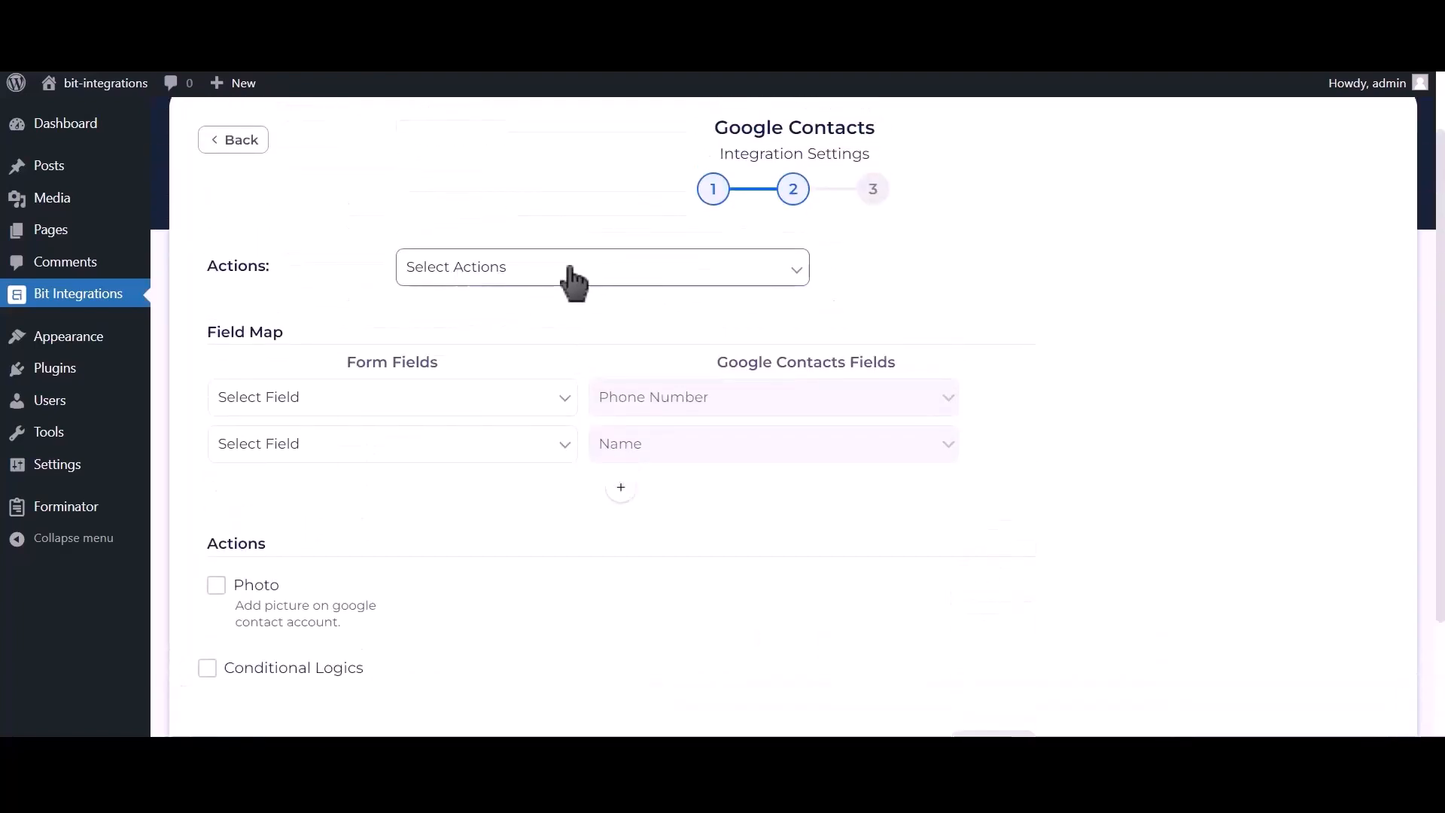
{"action": "left_click", "coordinate": [574, 278]}
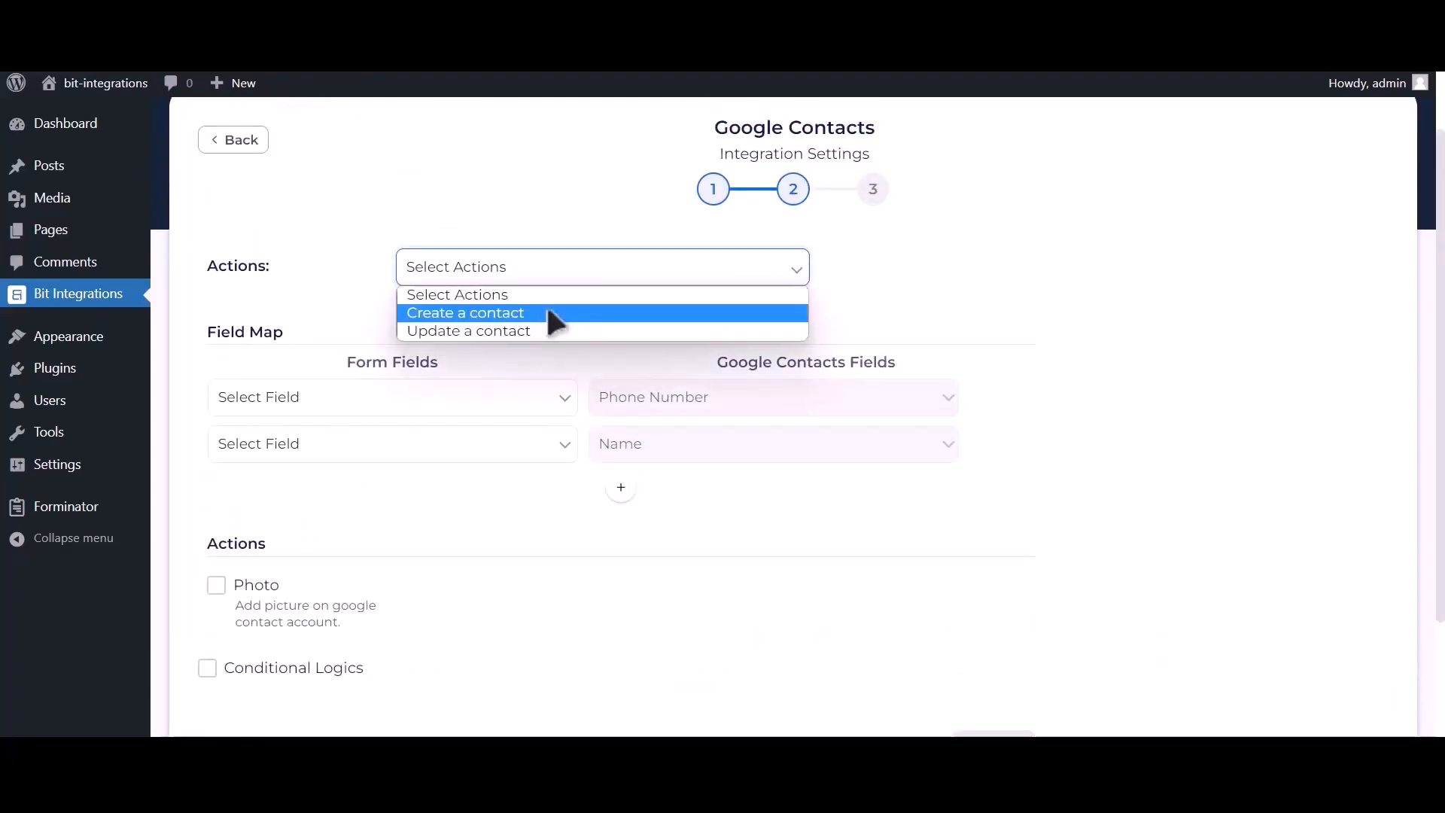
{"action": "left_click", "coordinate": [547, 311]}
{"action": "left_click", "coordinate": [366, 402]}
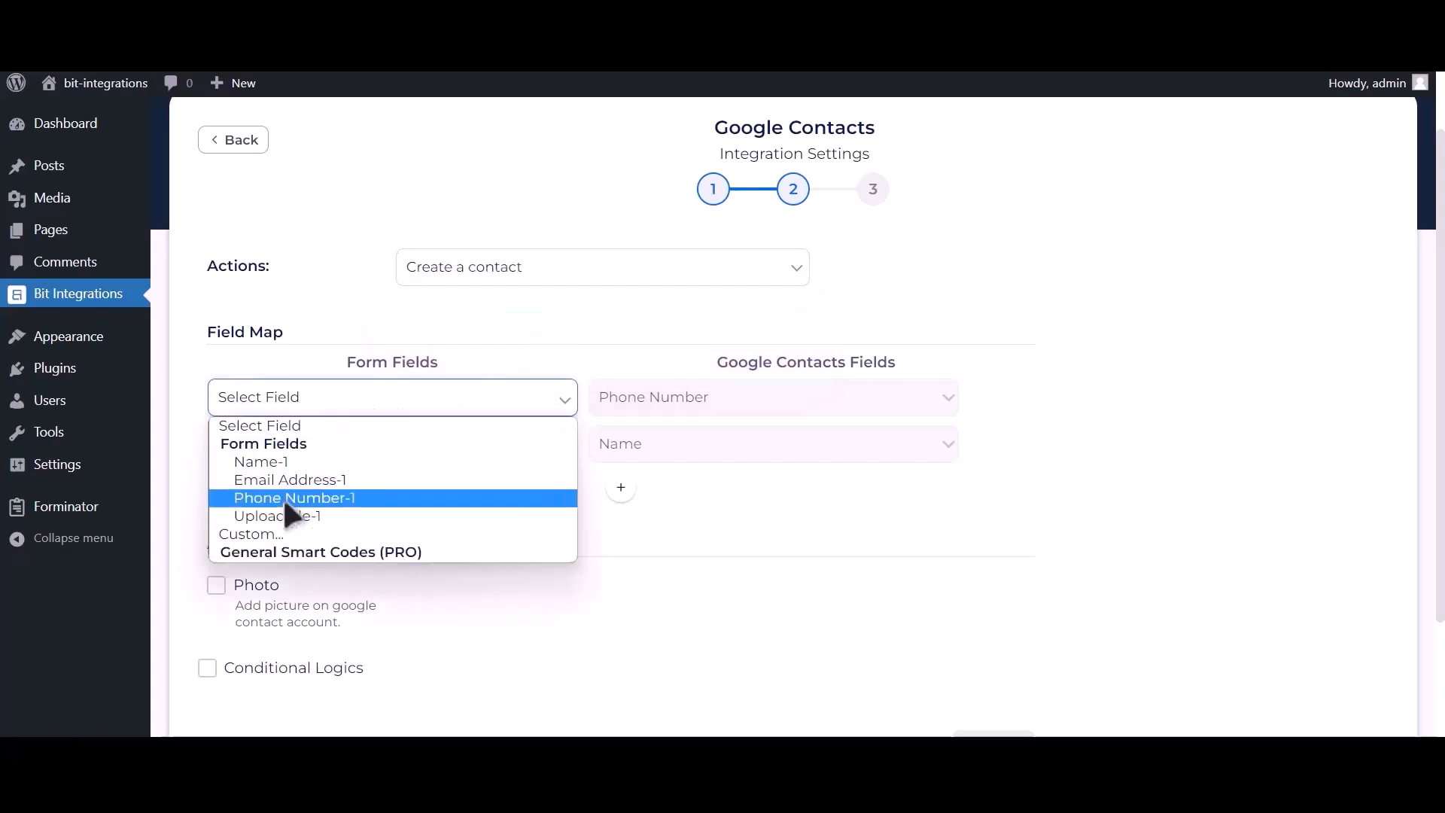
{"action": "left_click", "coordinate": [354, 499]}
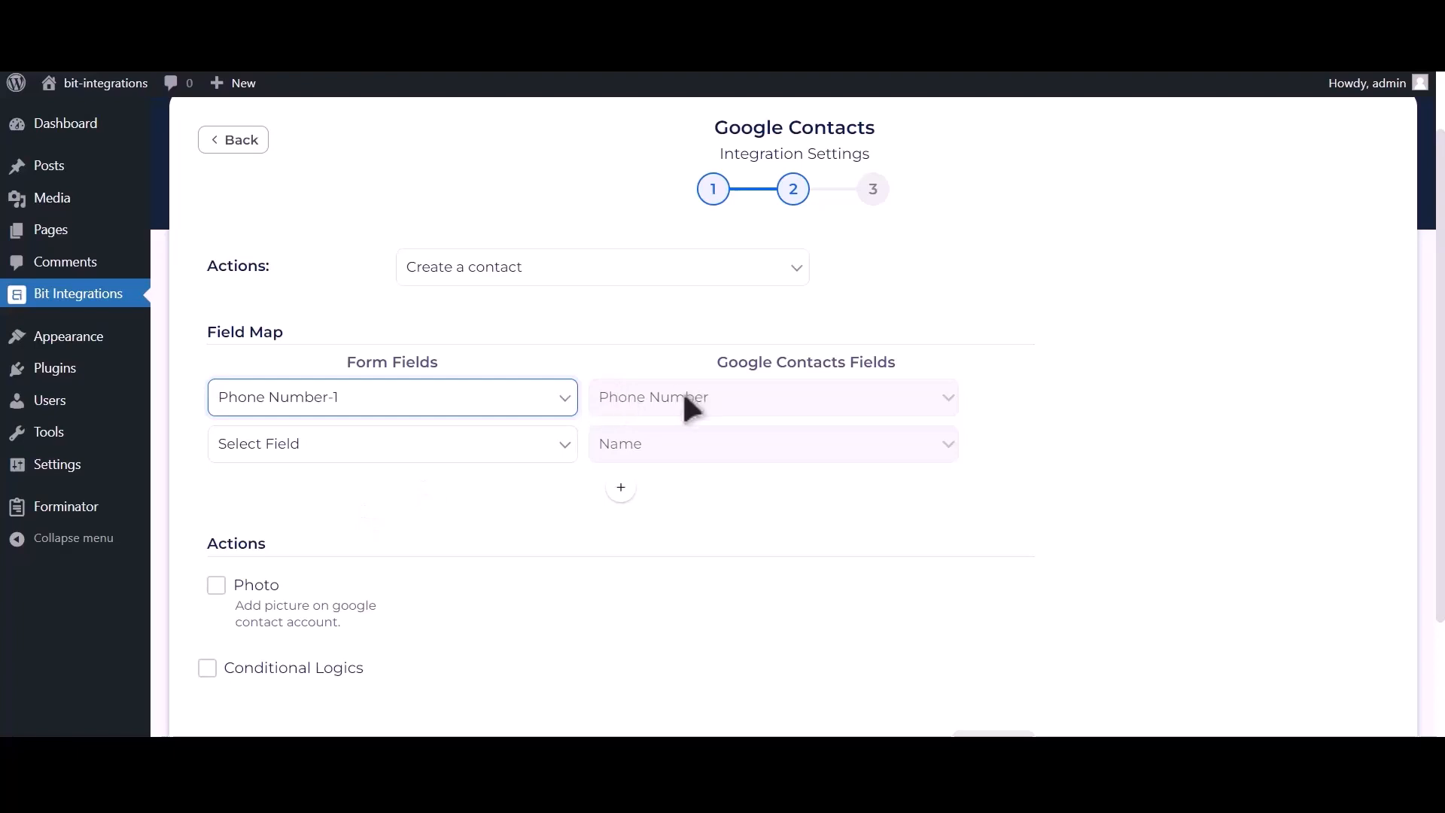
{"action": "left_click", "coordinate": [474, 449]}
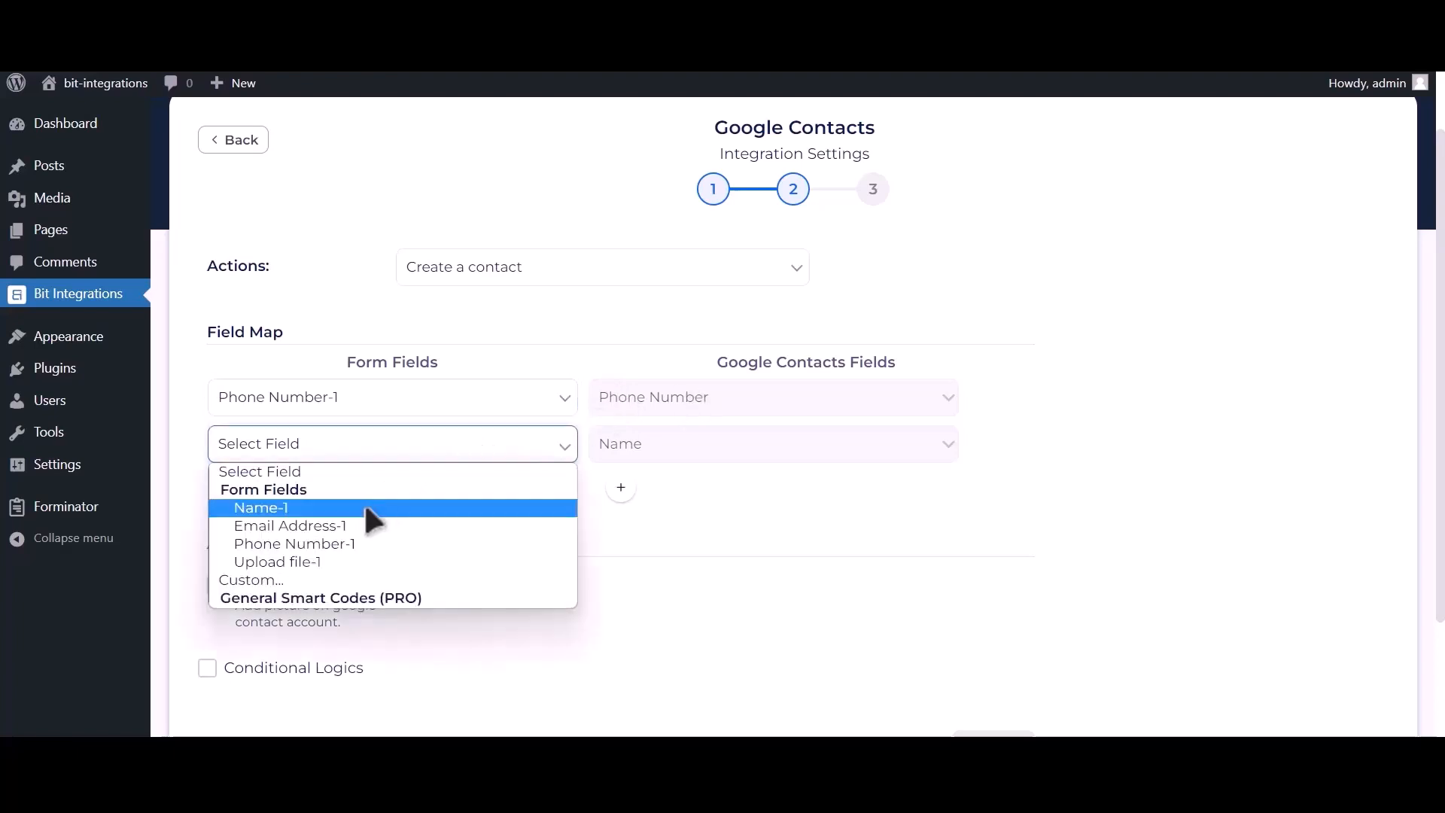
{"action": "left_click", "coordinate": [366, 508]}
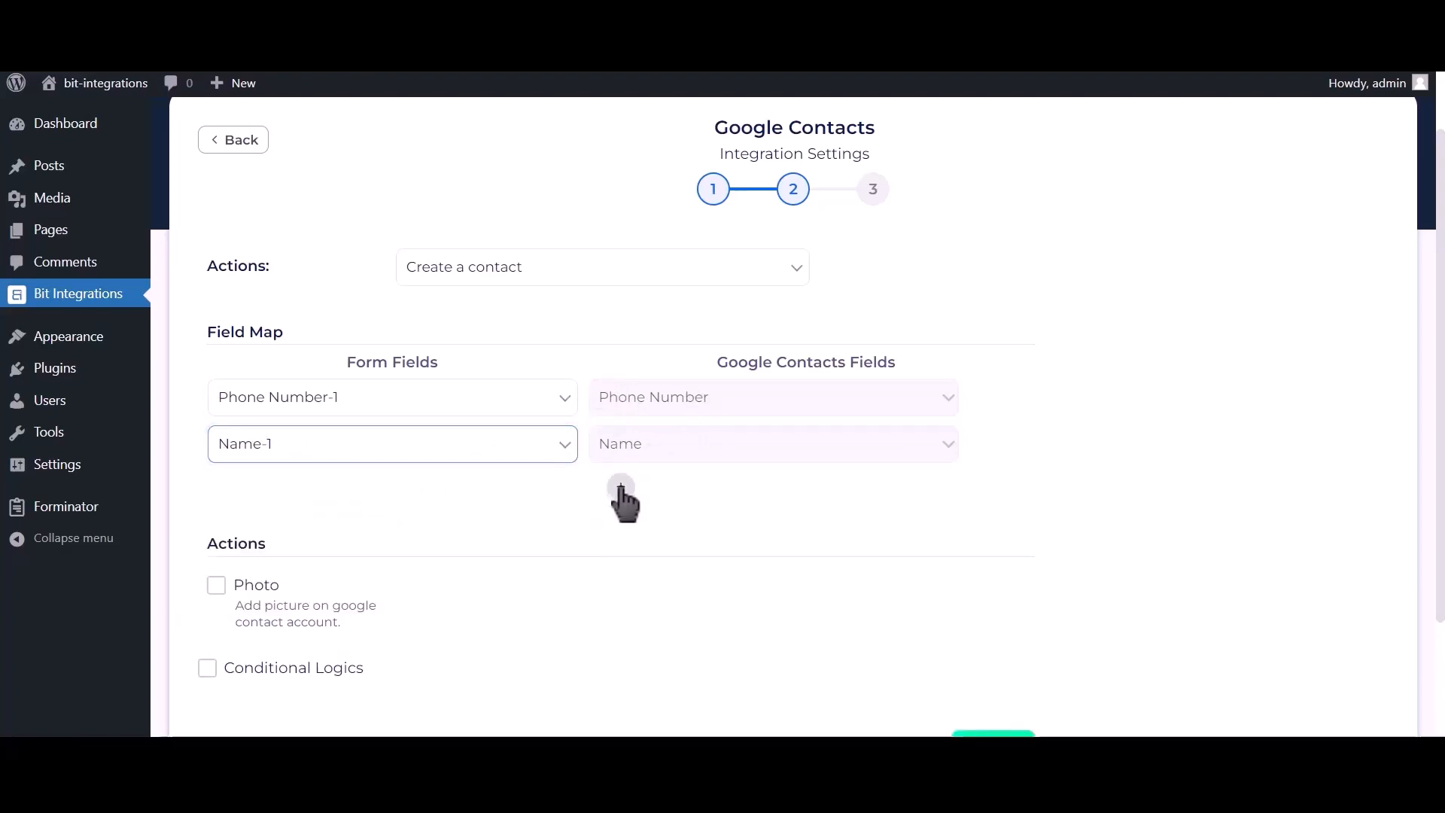
Step: Add a mapping row linking Email Address-1 to the contact's email field
{"action": "left_click", "coordinate": [621, 489]}
{"action": "left_click", "coordinate": [430, 498]}
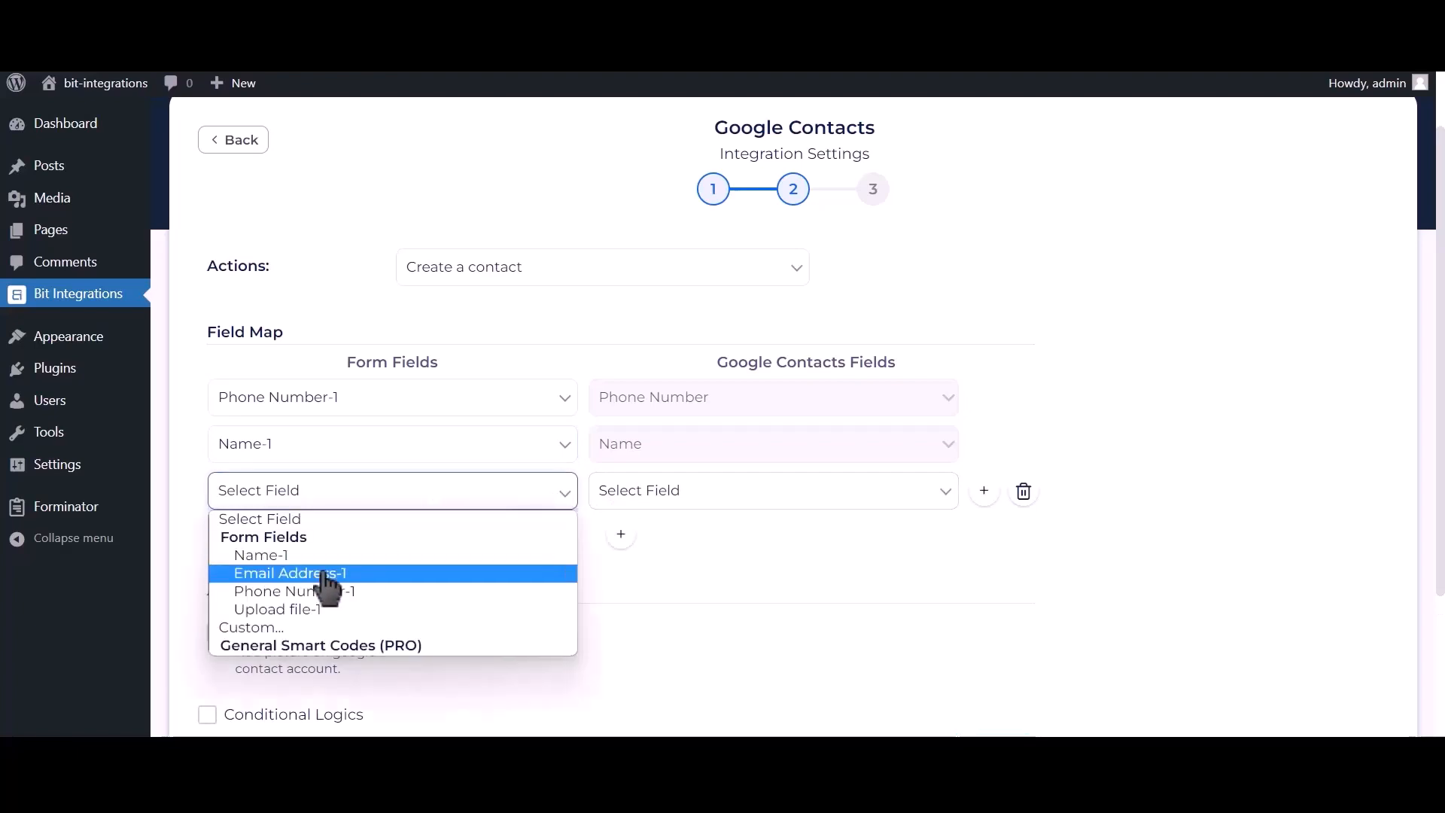
{"action": "left_click", "coordinate": [354, 573]}
{"action": "left_click", "coordinate": [681, 494]}
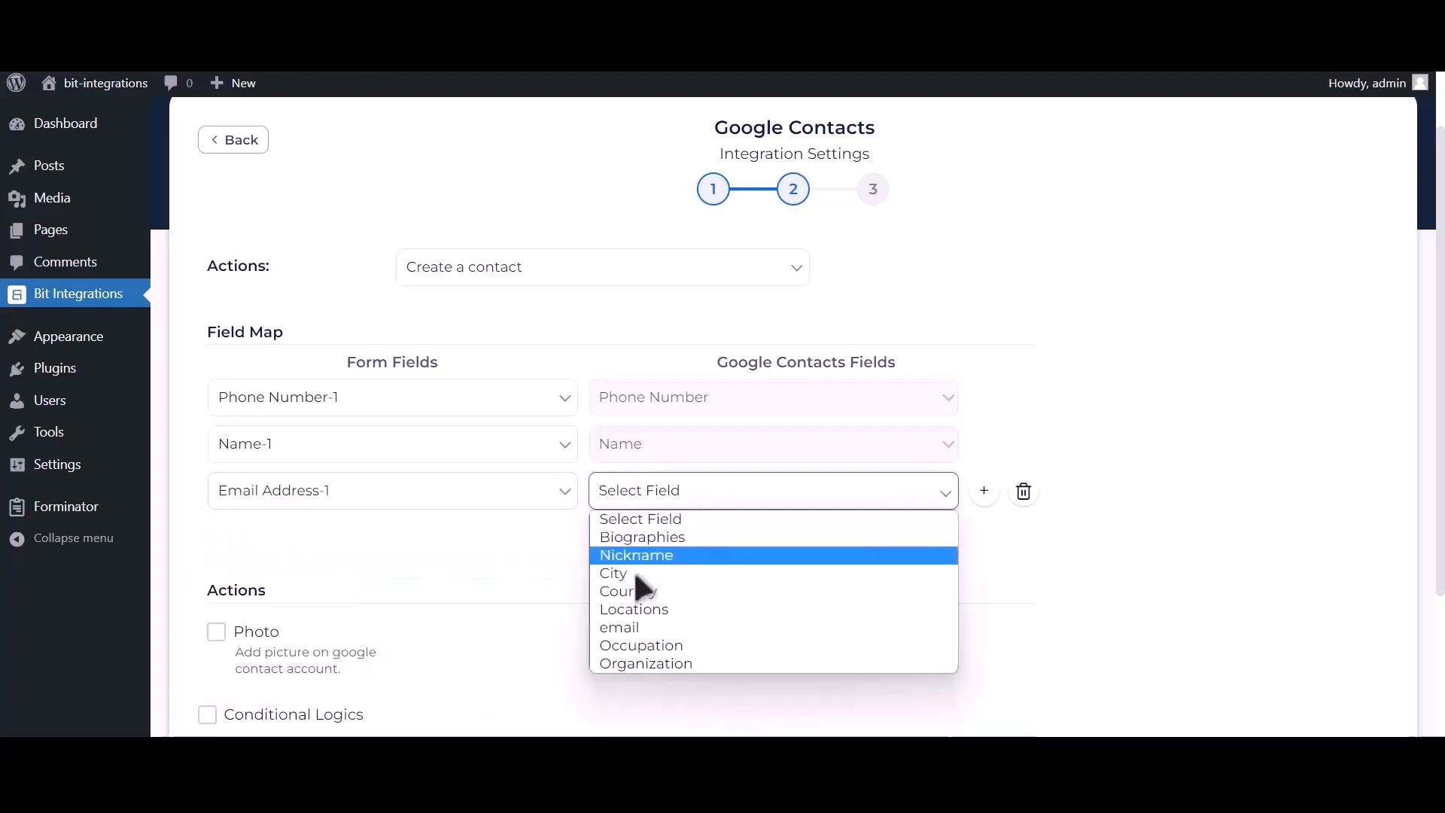
{"action": "left_click", "coordinate": [630, 626]}
{"action": "scroll", "coordinate": [585, 580], "scroll_direction": "down", "scroll_amount": 2}
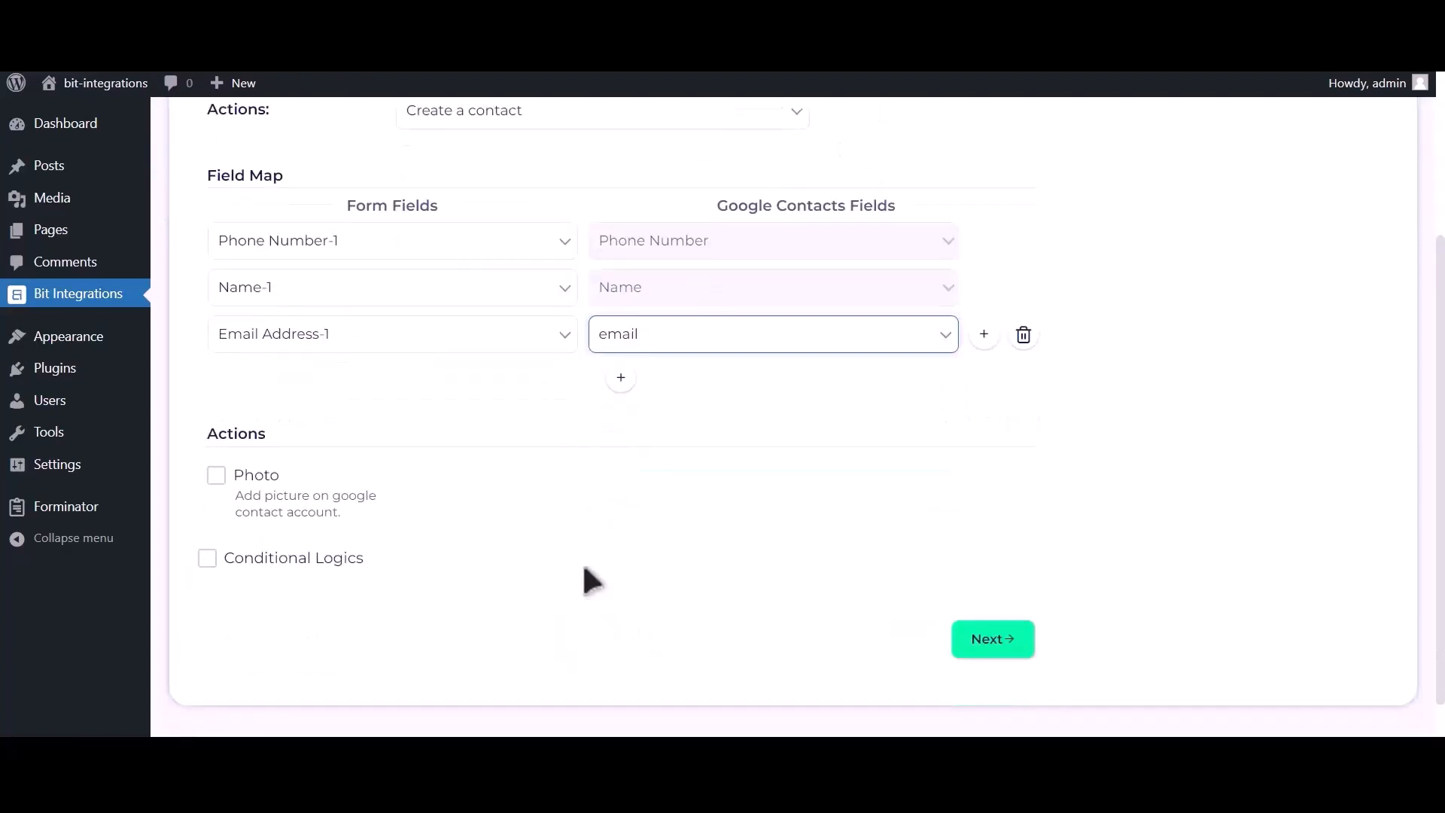
Step: Enable the Photo action with Upload file-1 as the contact photo source
{"action": "left_click", "coordinate": [216, 475]}
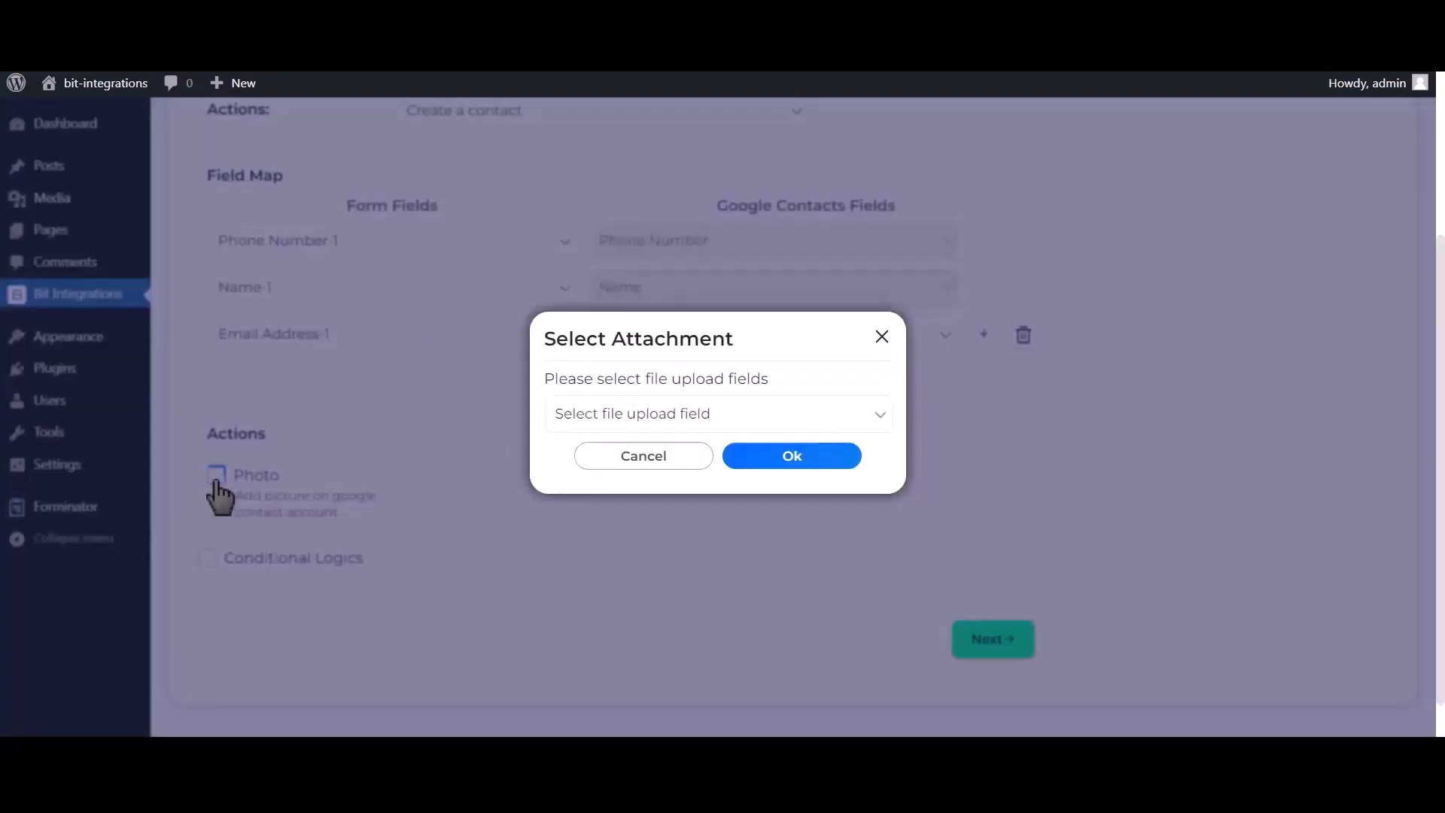
{"action": "left_click", "coordinate": [700, 416]}
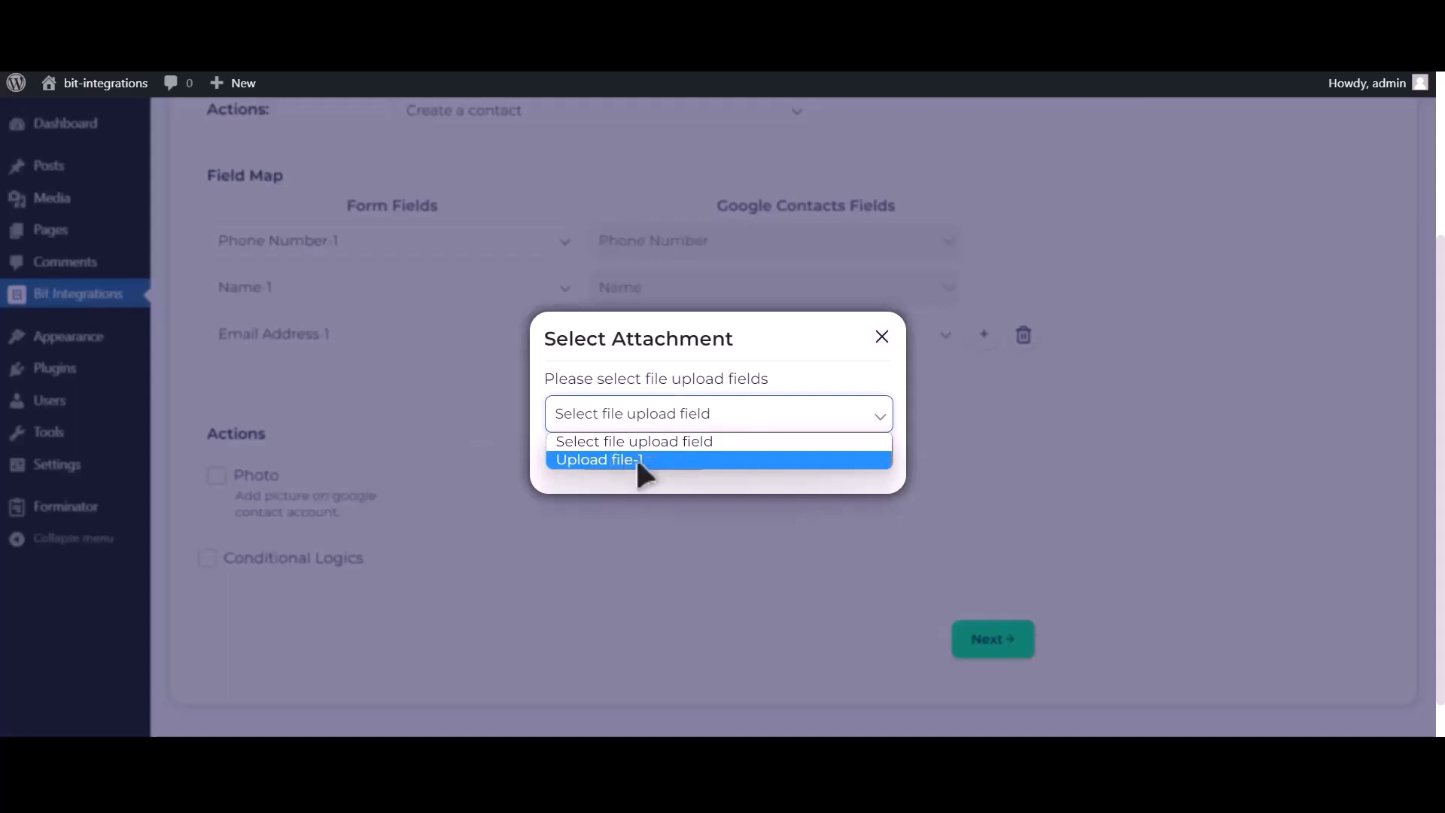
{"action": "left_click", "coordinate": [635, 459]}
{"action": "left_click", "coordinate": [811, 470]}
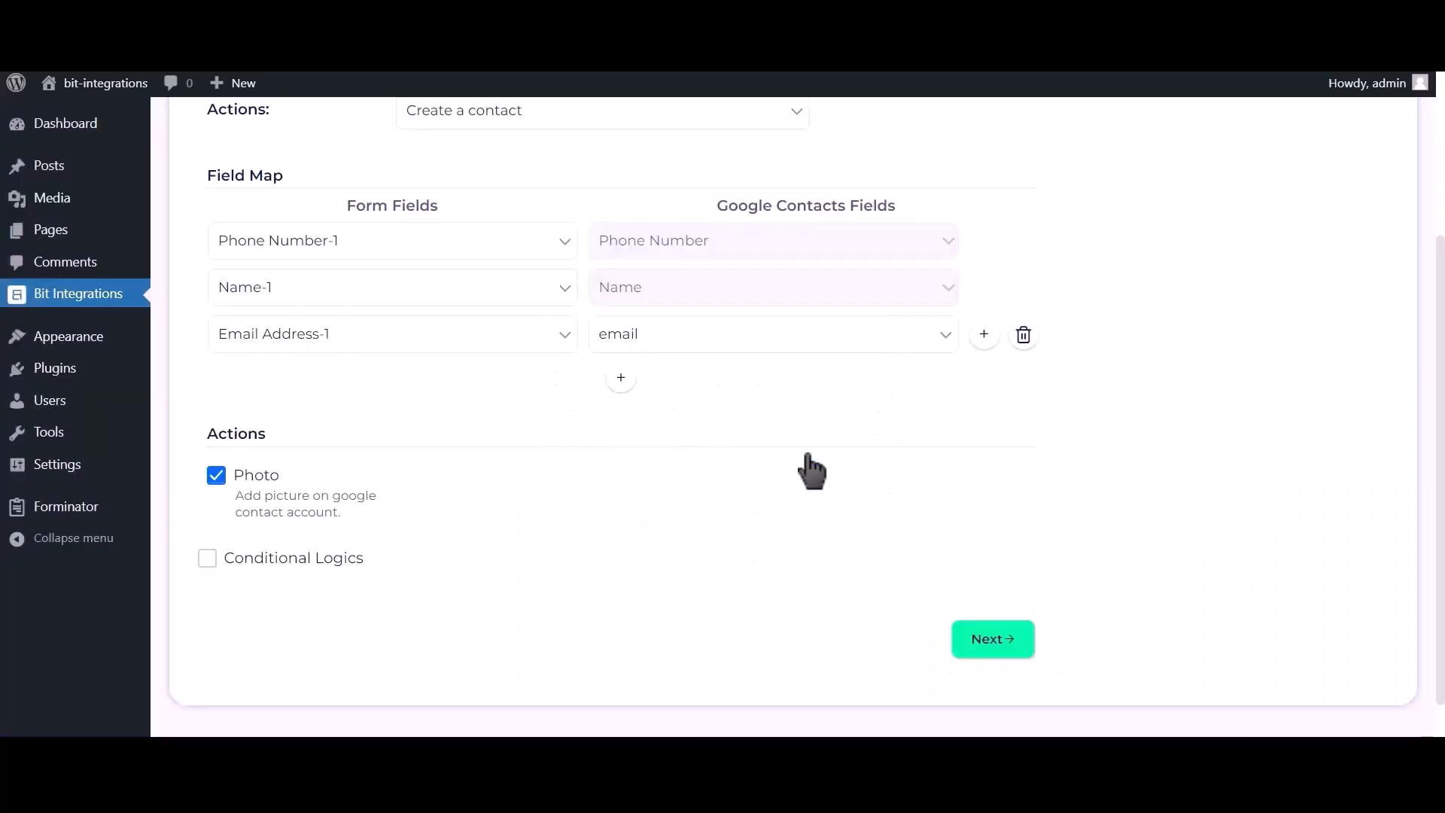
Step: Leave conditional logic off, then finish and save the integration
{"action": "left_click", "coordinate": [314, 569]}
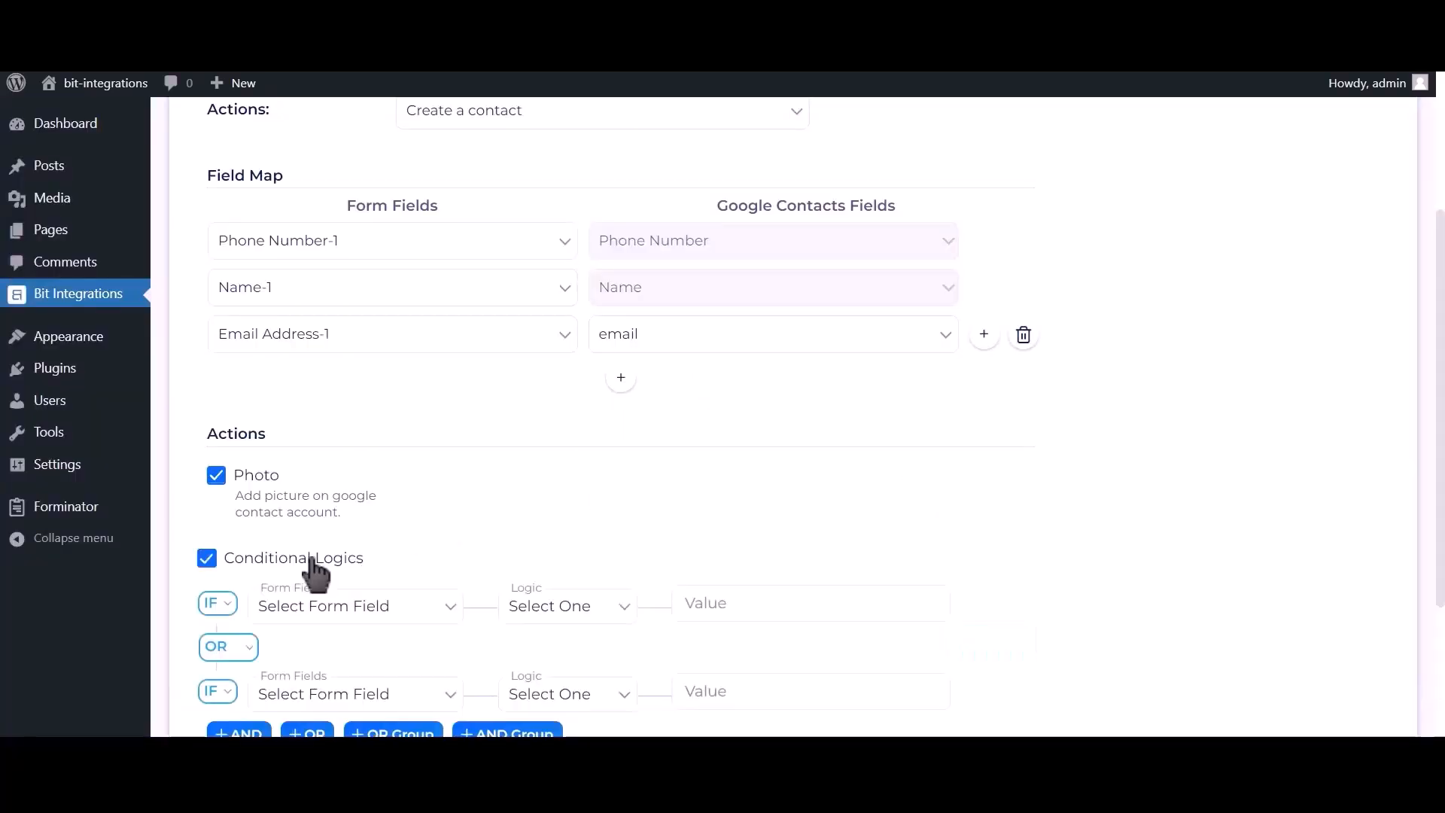
{"action": "scroll", "coordinate": [315, 570], "scroll_direction": "down", "scroll_amount": 2}
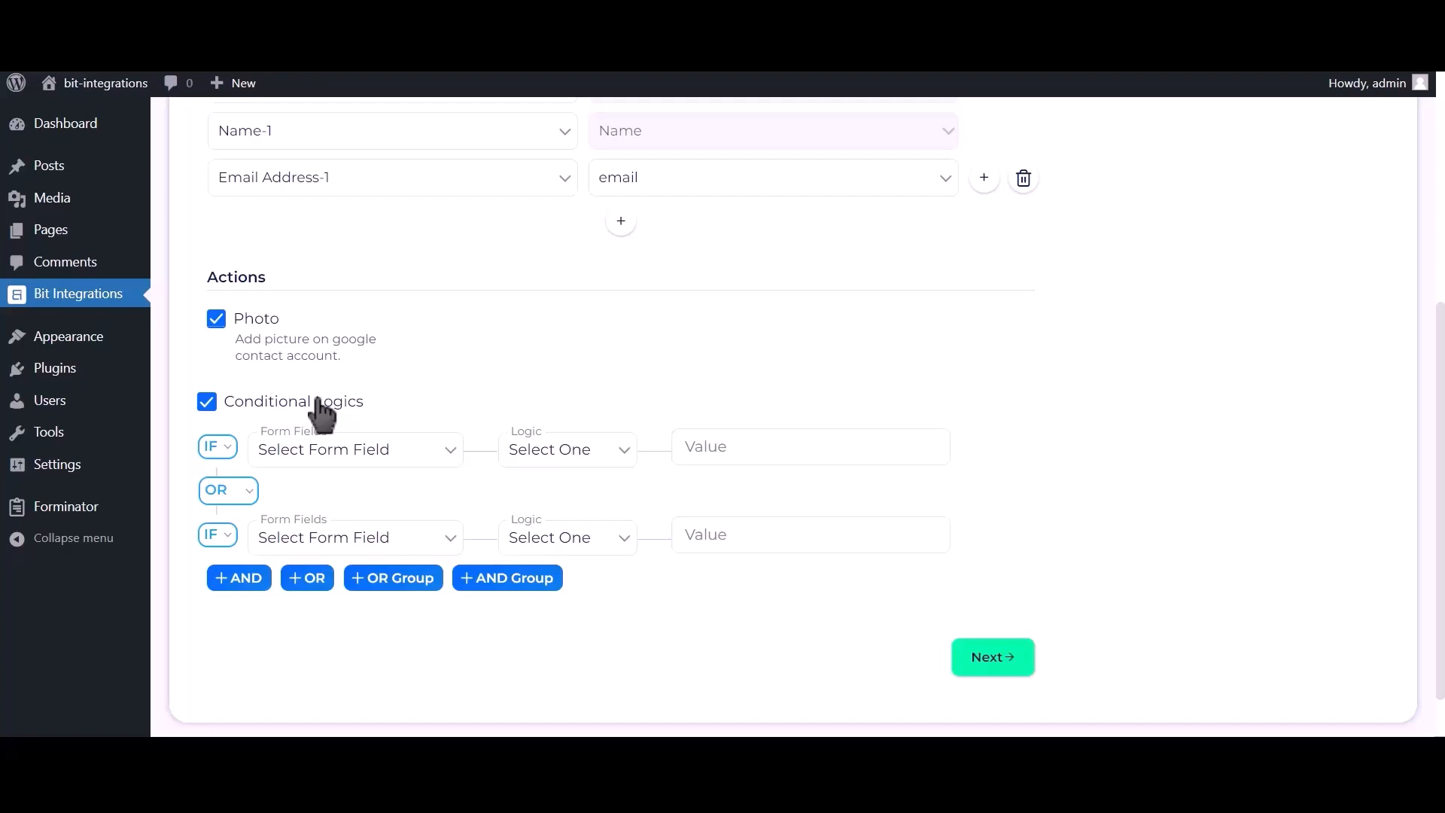
{"action": "left_click", "coordinate": [319, 401]}
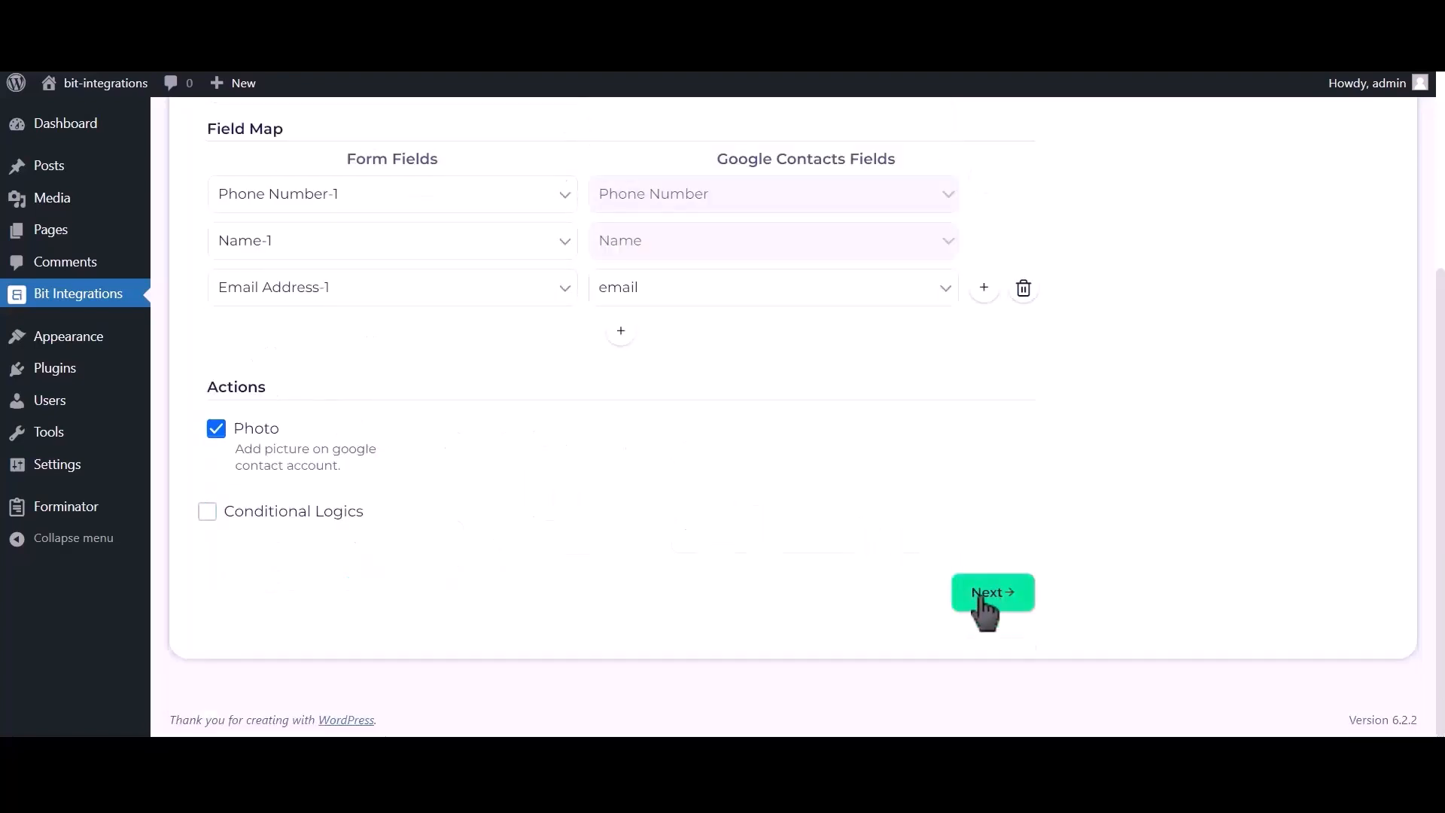
{"action": "left_click", "coordinate": [1004, 600]}
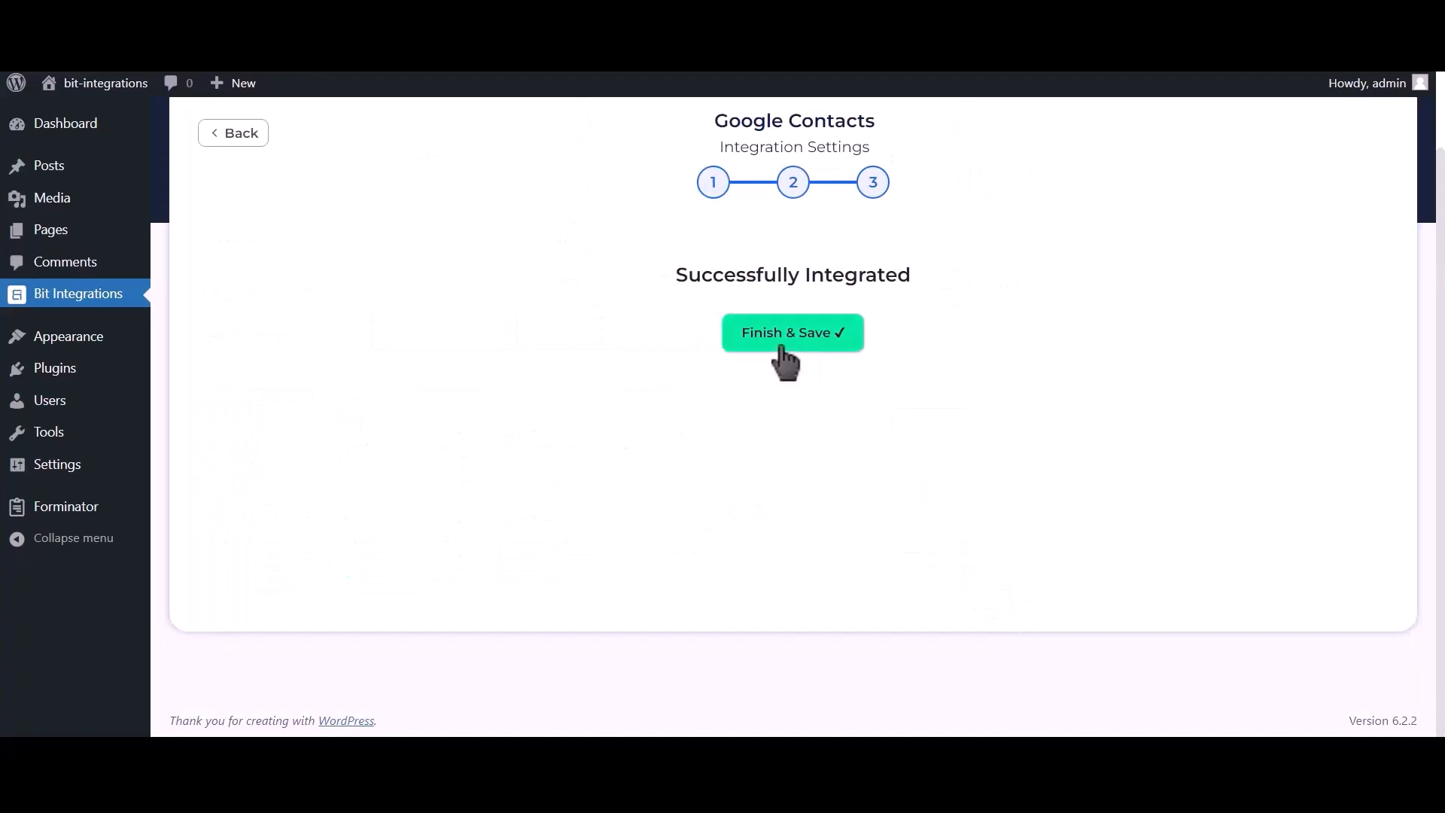
{"action": "left_click", "coordinate": [802, 343]}
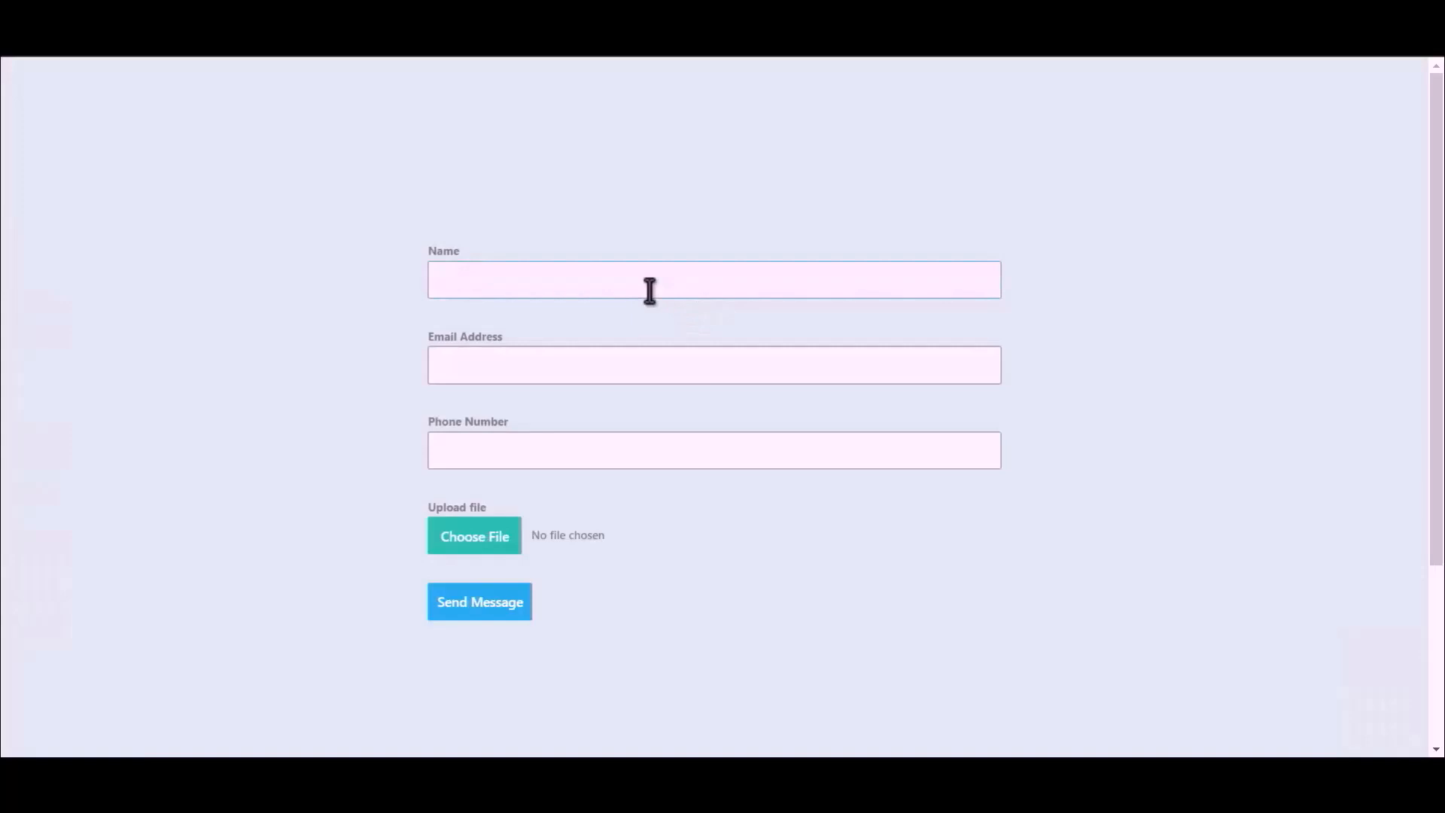
Step: Fill in name 'Bit Integrations', an email address and phone number 444555666
{"action": "type", "text": "Bit Integrations"}
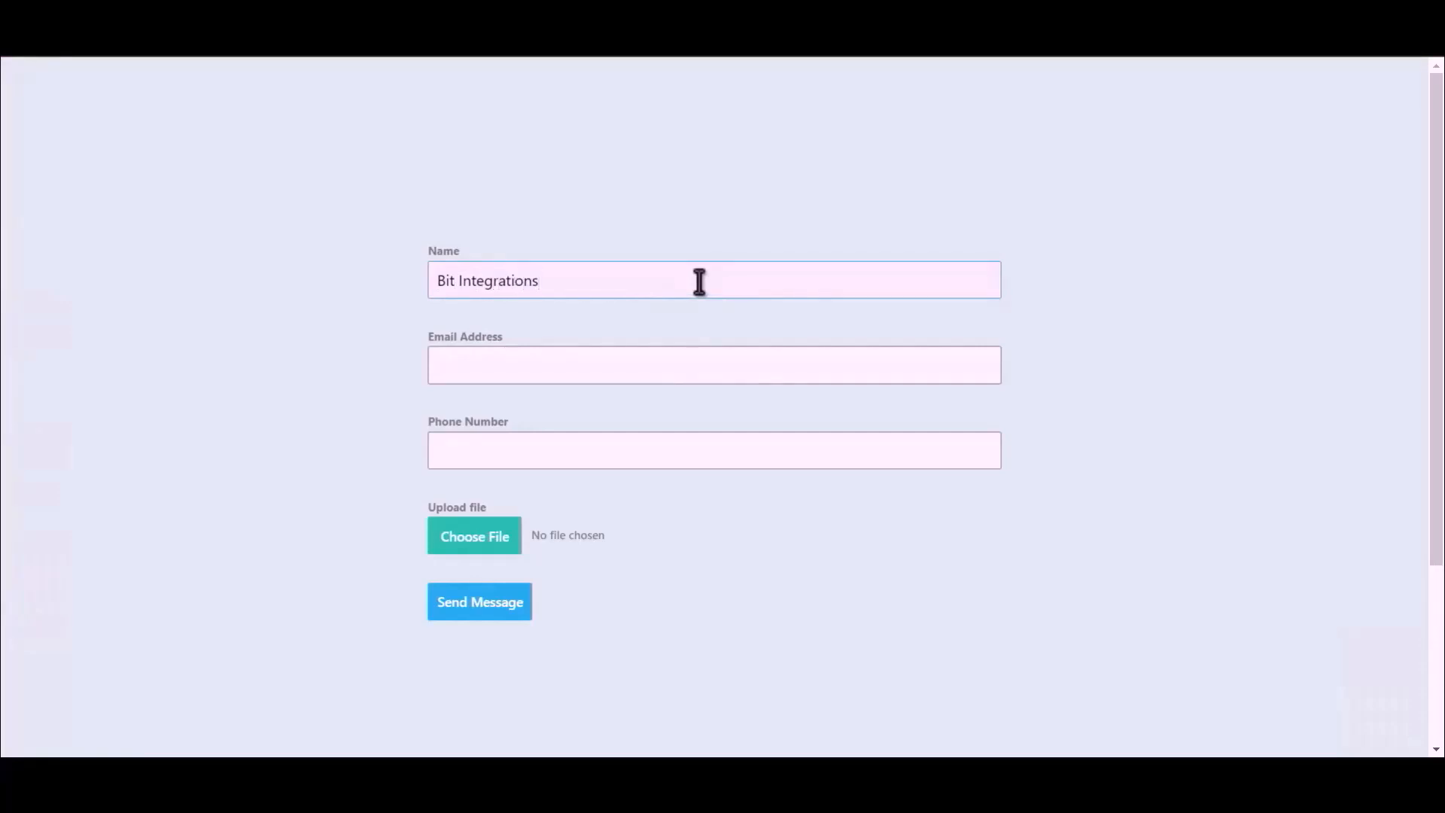
{"action": "left_click", "coordinate": [700, 361]}
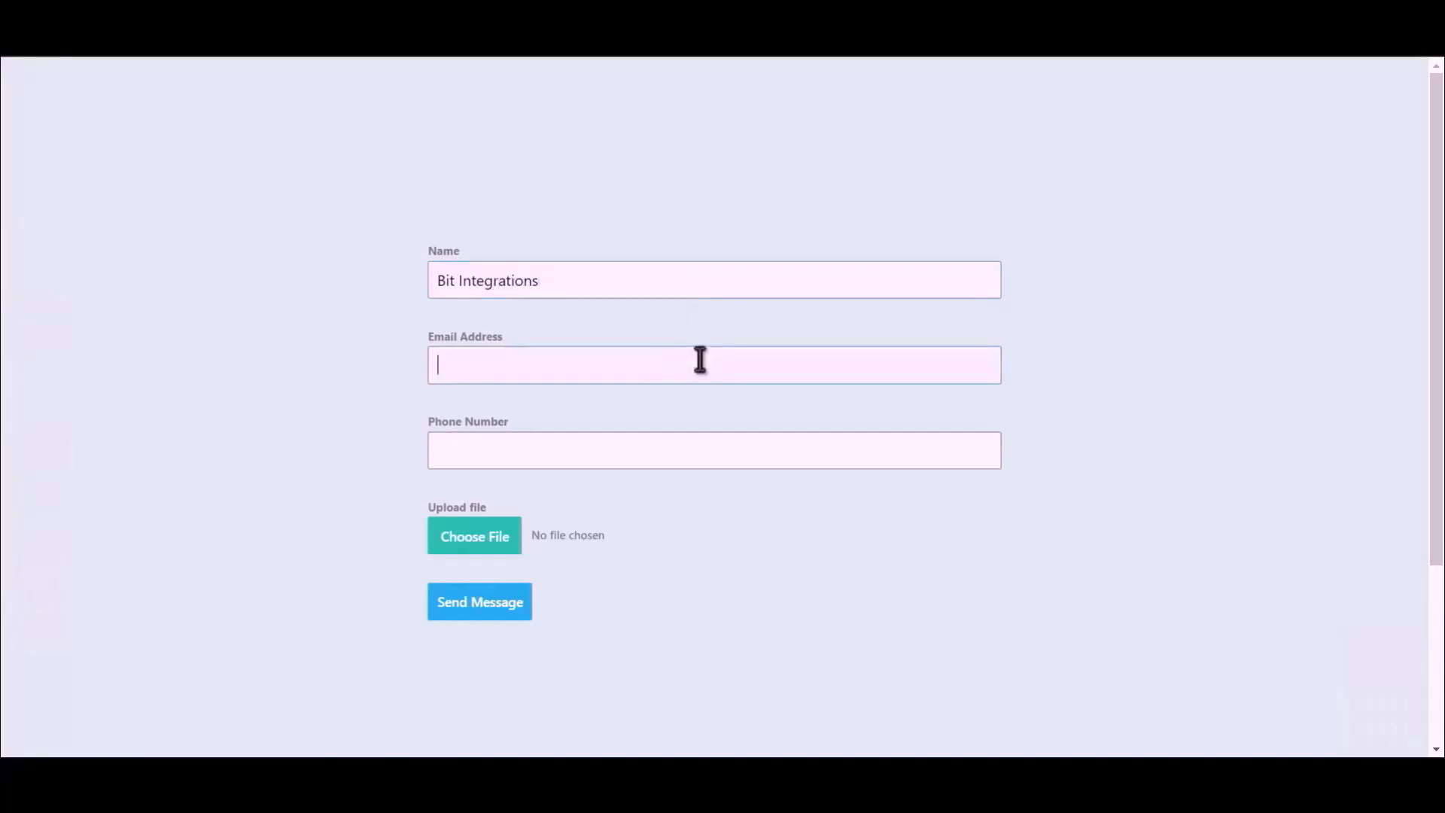
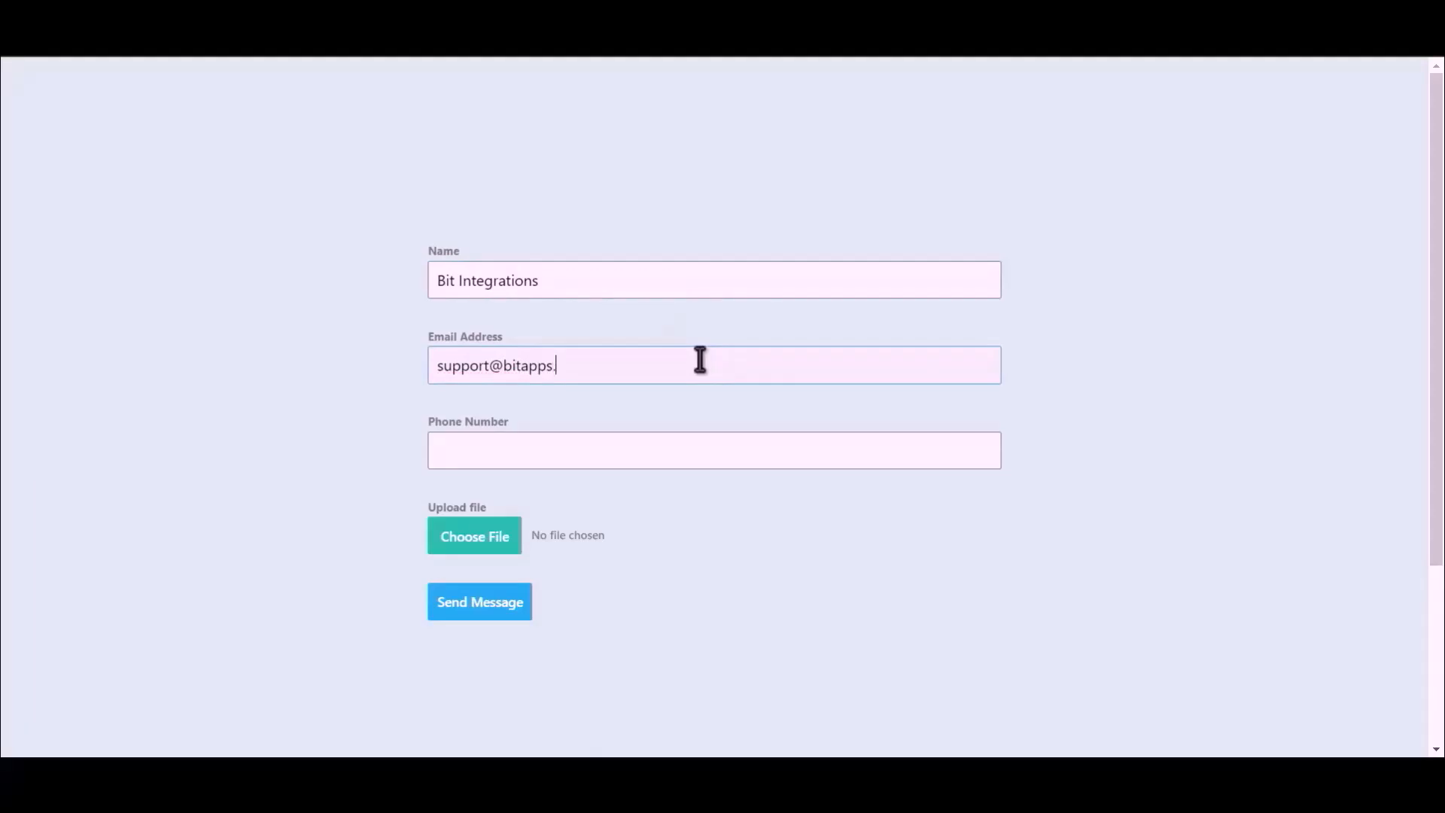
{"action": "left_click", "coordinate": [630, 455]}
{"action": "type", "text": "444555666"}
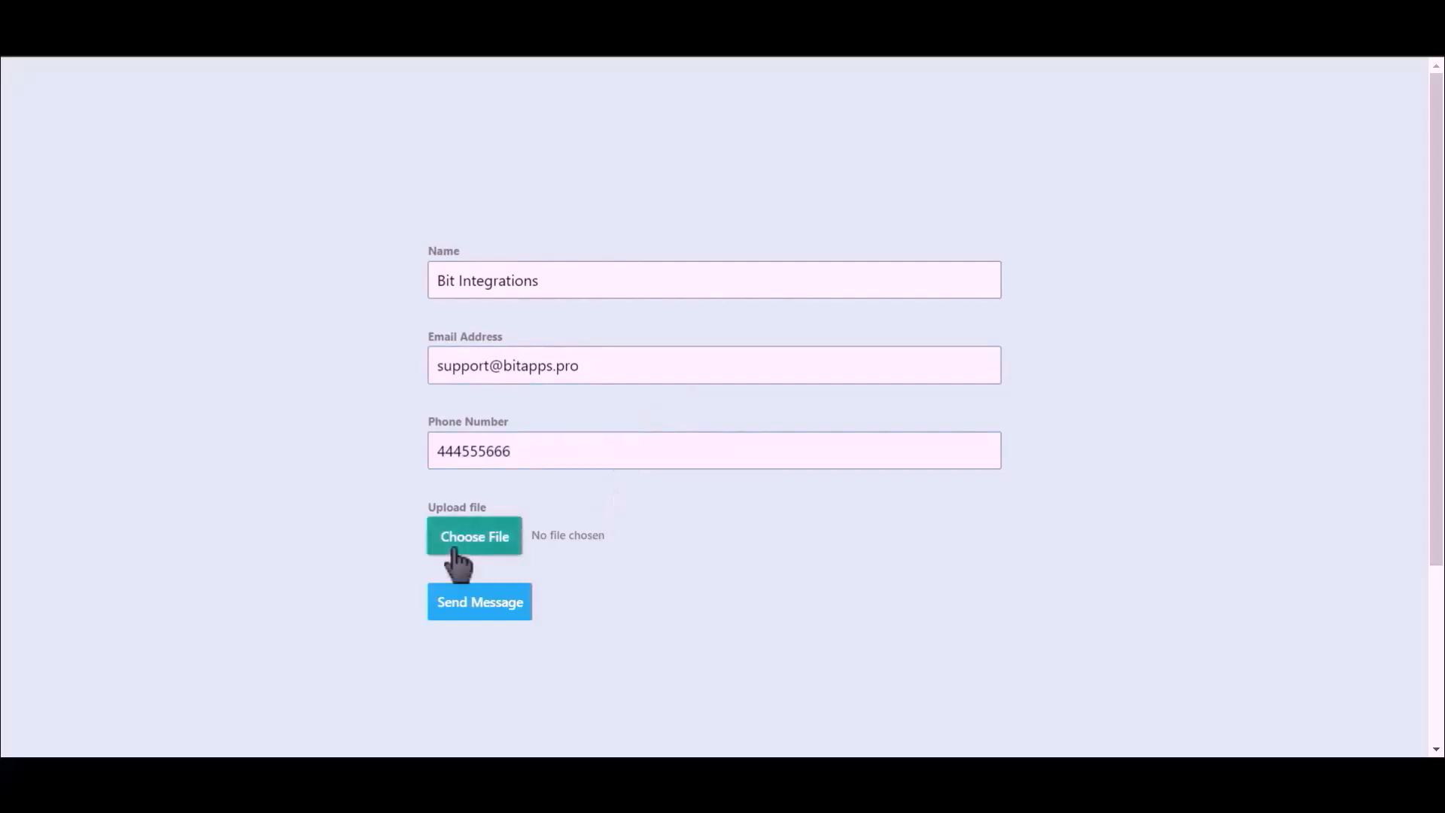
Step: Attach Bit Integrations.png and submit the contact form
{"action": "left_click", "coordinate": [476, 542]}
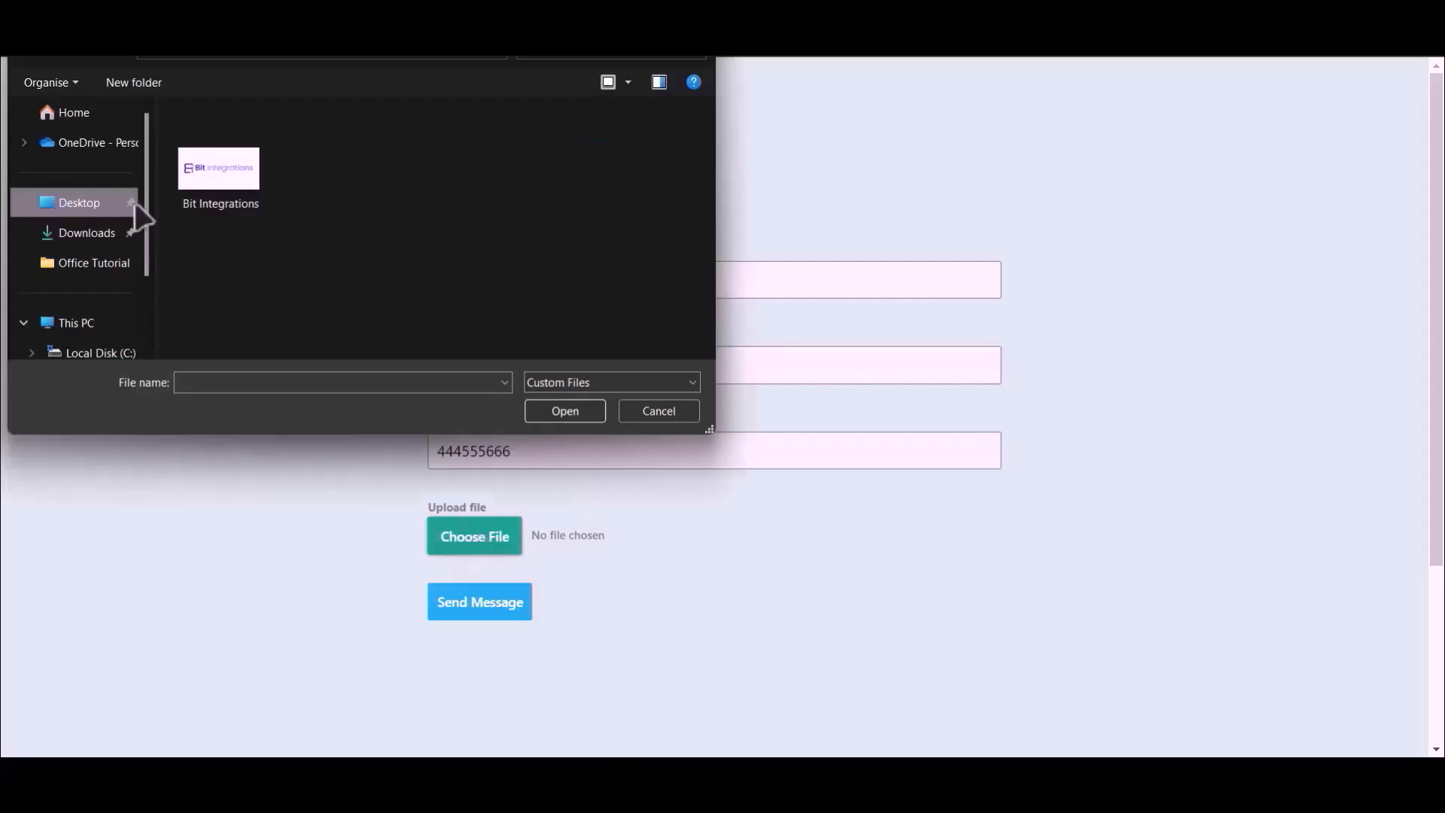
{"action": "left_click", "coordinate": [218, 161]}
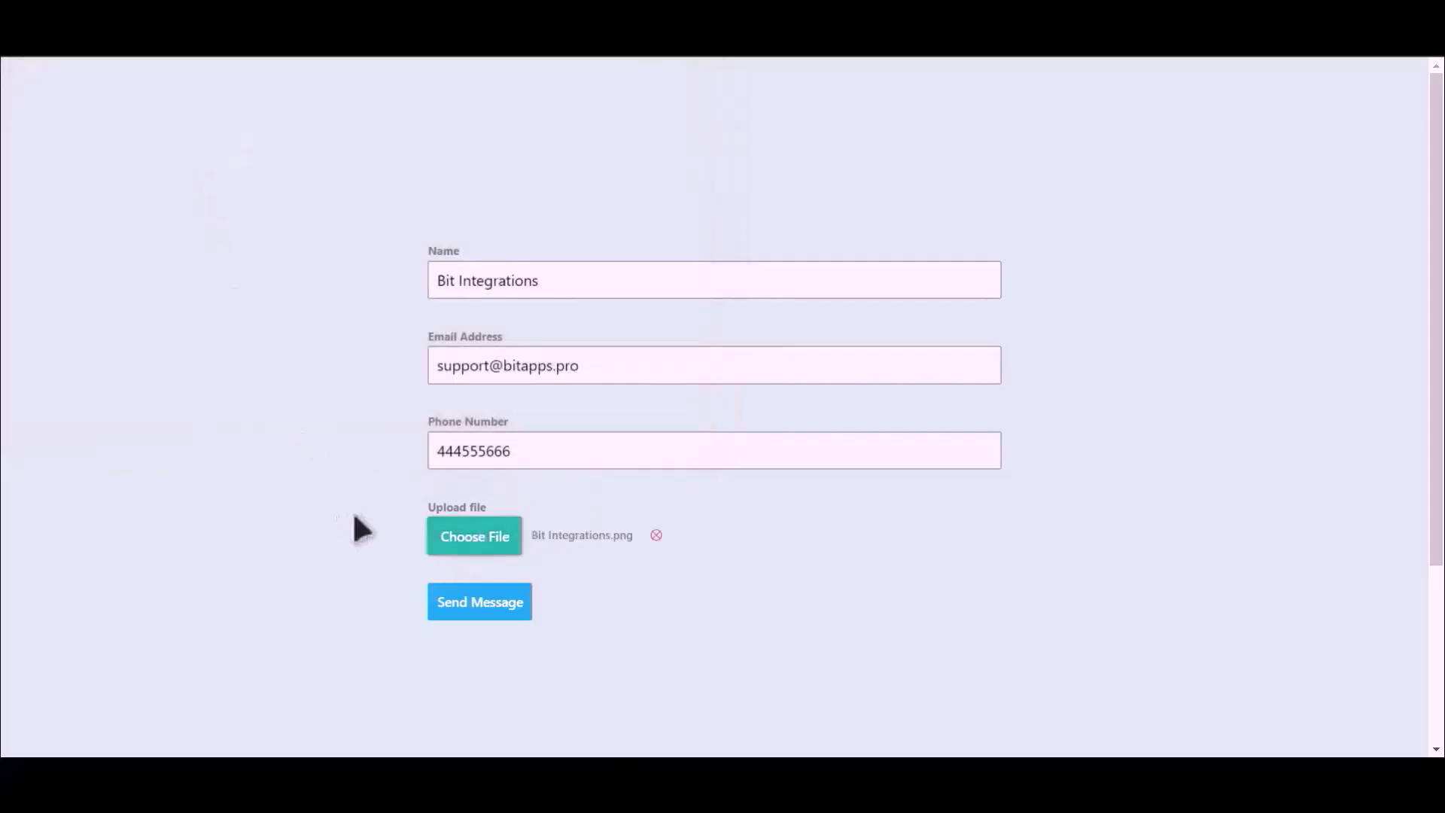
{"action": "left_click", "coordinate": [479, 608]}
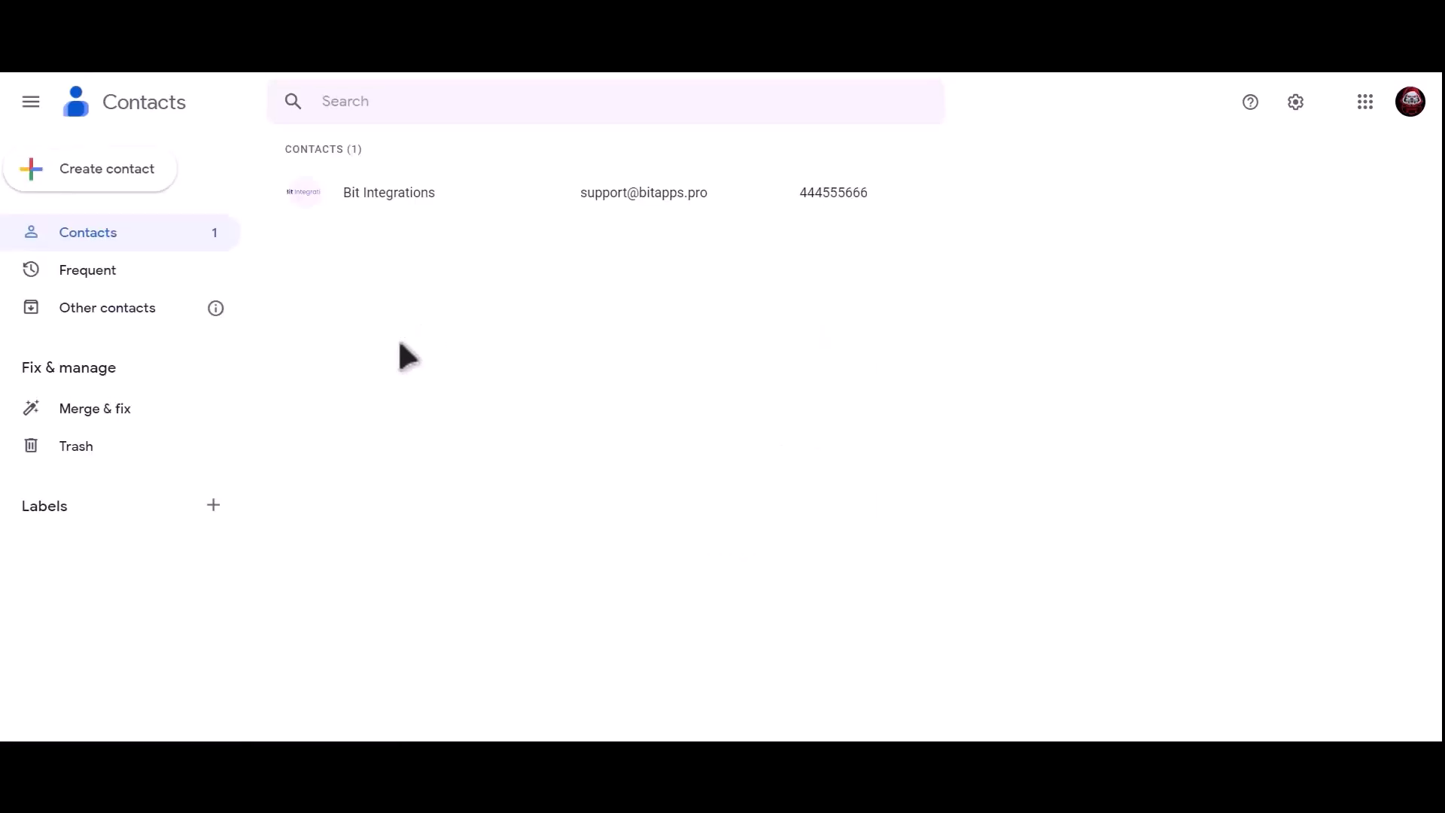
Step: Open the Bit Integrations contact to view its photo, email and phone 444555666
{"action": "left_click", "coordinate": [452, 199]}
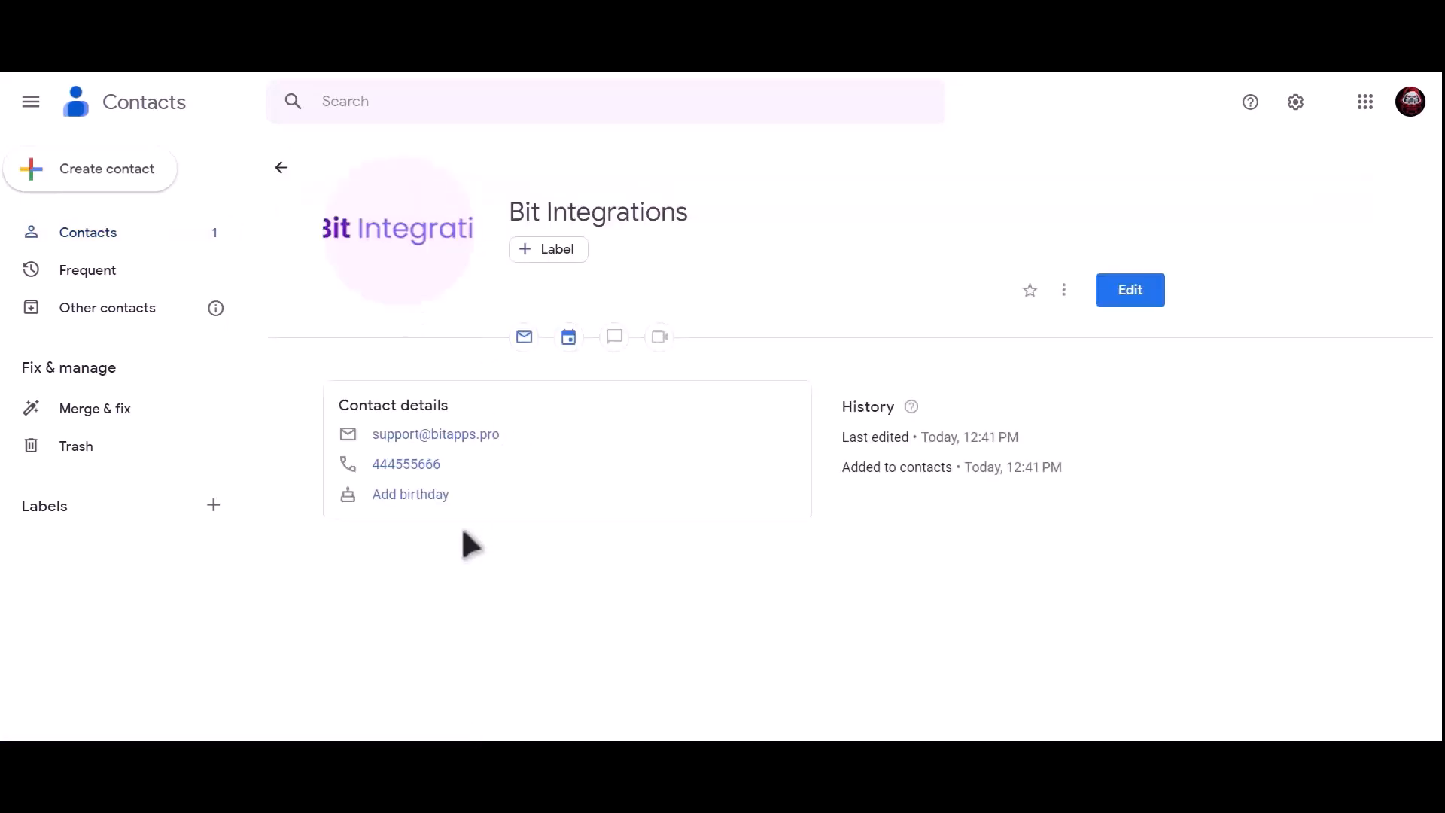